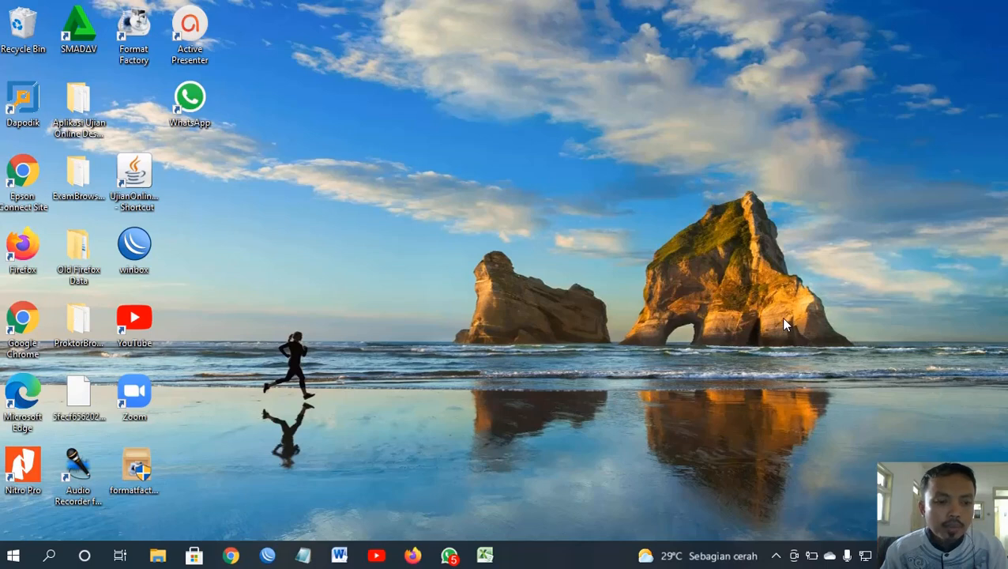
# Step: Launch Microsoft Excel 2010 from the Start menu and dismiss the activation prompt
pyautogui.click(12, 557)
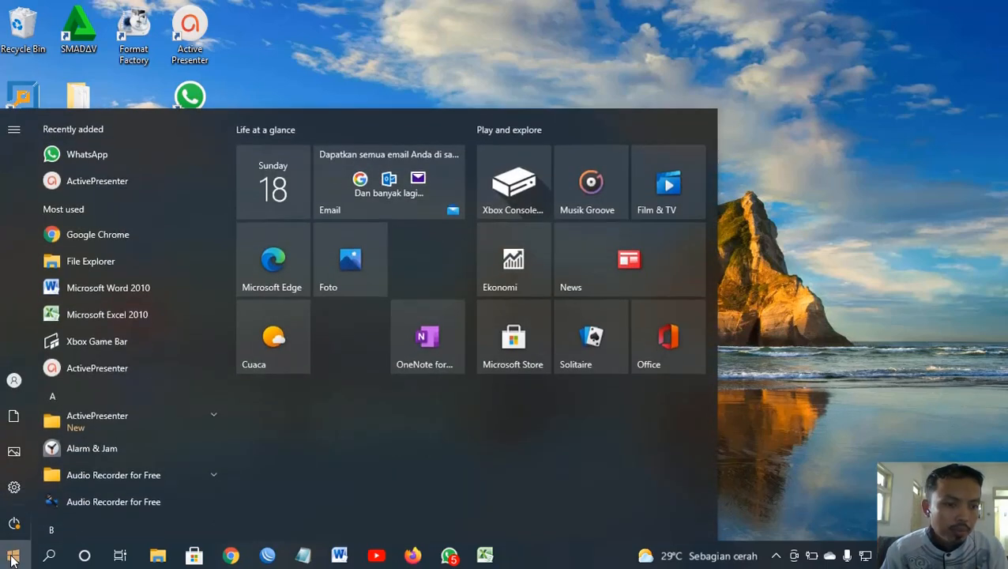
pyautogui.click(102, 316)
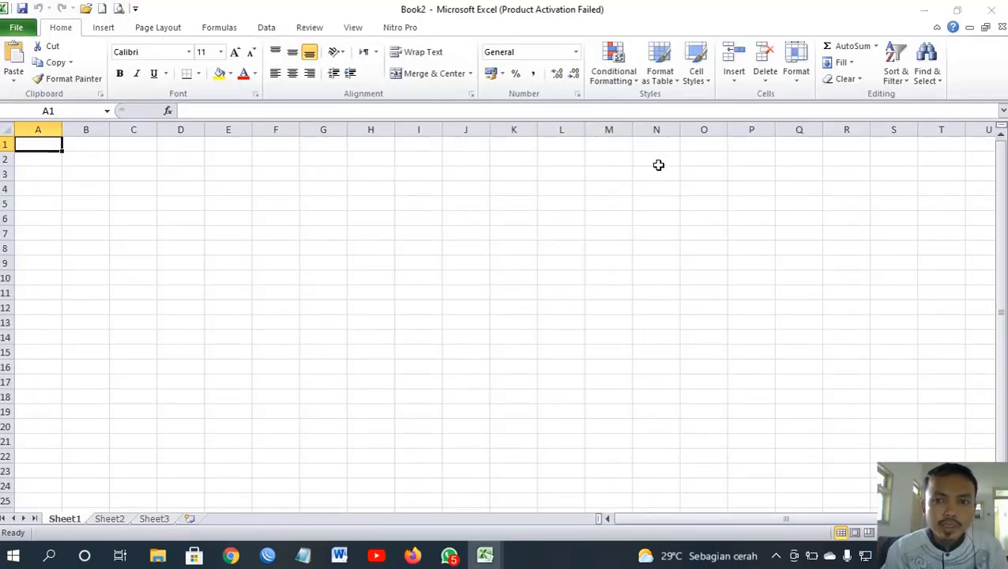
pyautogui.click(653, 419)
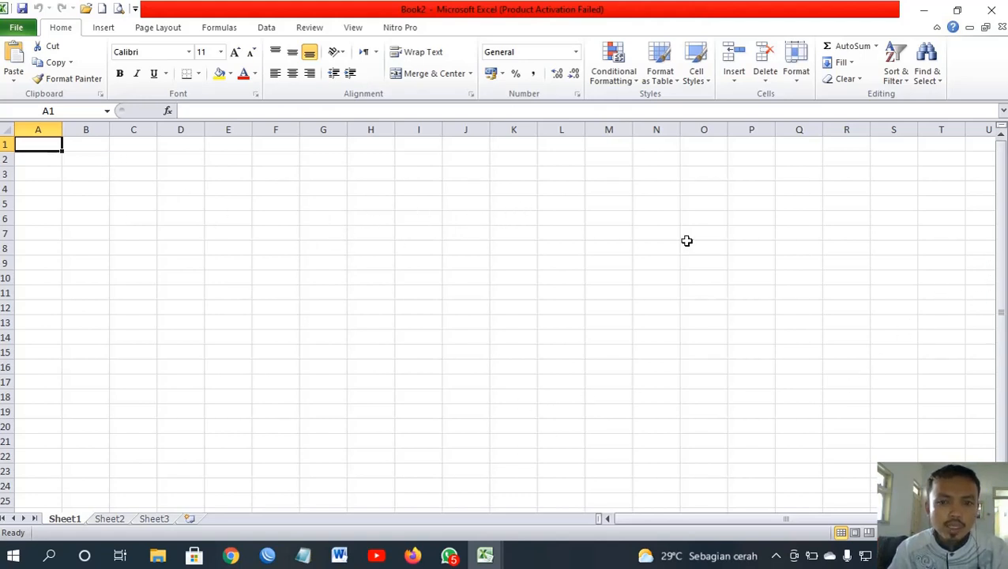
pyautogui.moveTo(999, 176); pyautogui.dragTo(997, 267)
pyautogui.scroll(1, 63, 182)
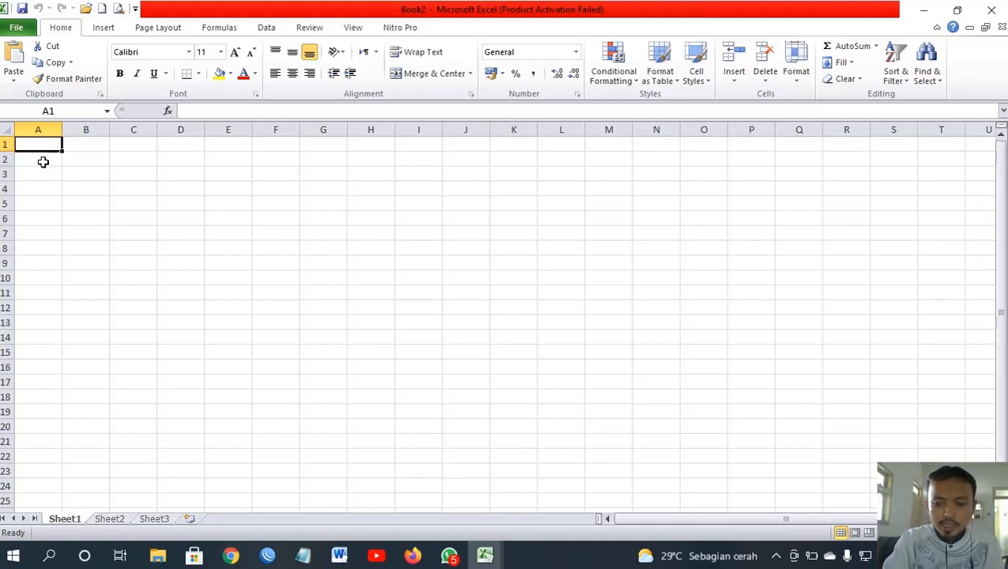
pyautogui.hotkey('ctrl', 'Down')
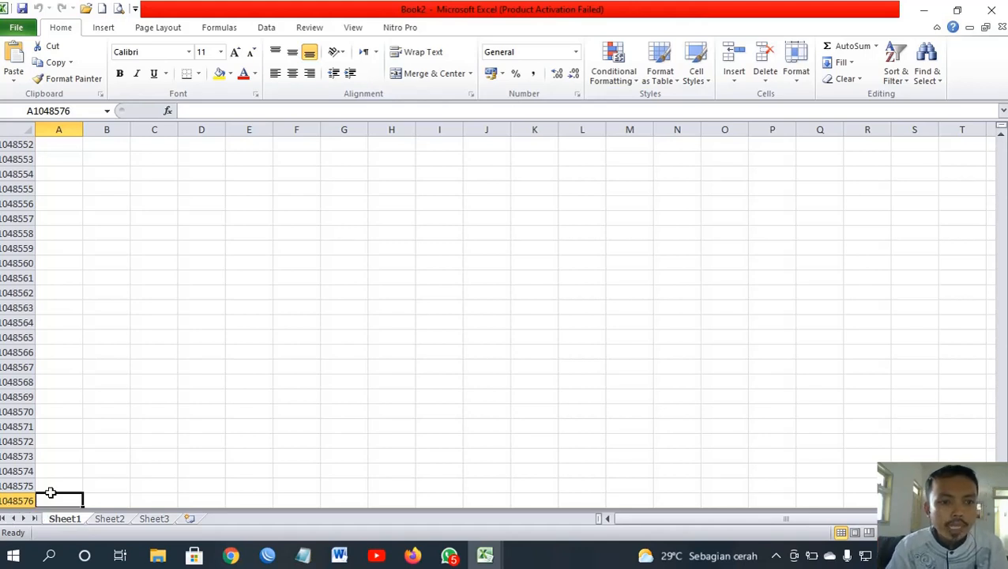
pyautogui.hotkey('ctrl', 'Up')
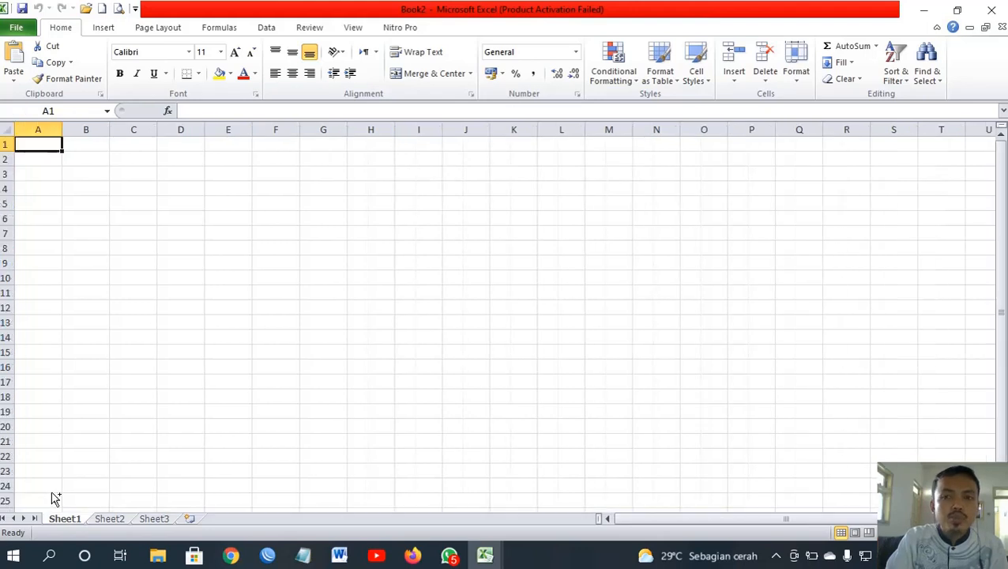
pyautogui.hotkey('ctrl', 'Right')
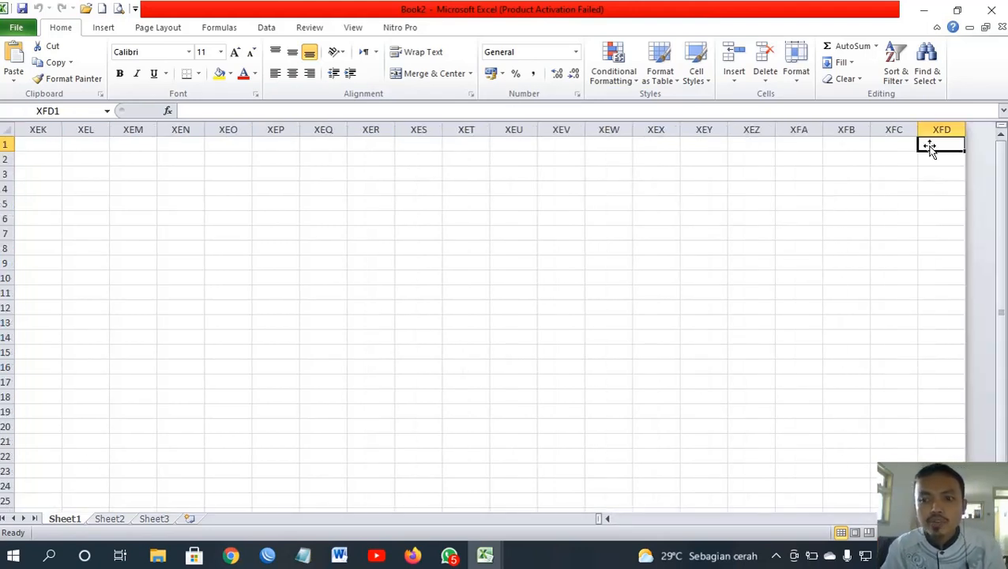
pyautogui.hotkey('ctrl', 'Left')
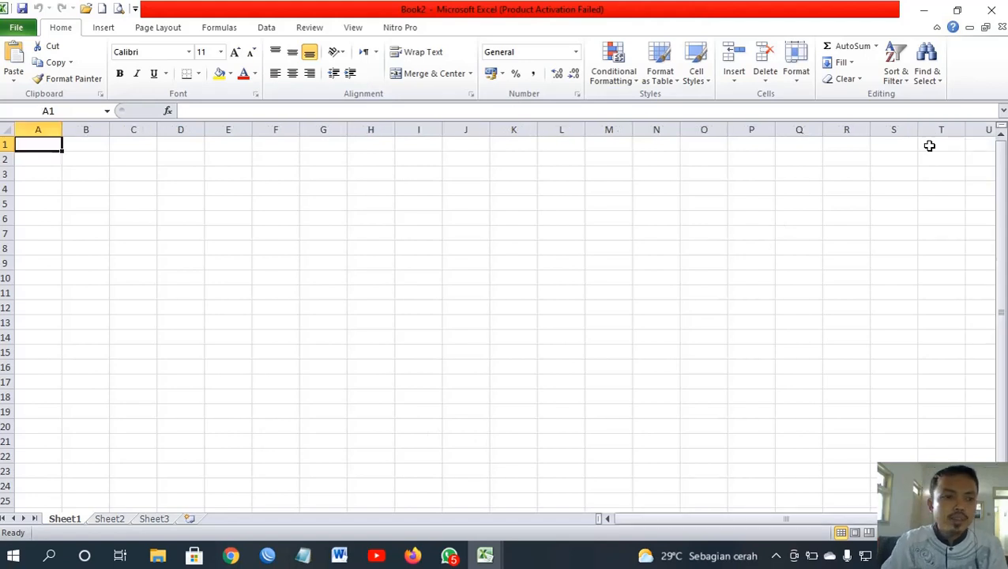
pyautogui.click(47, 128)
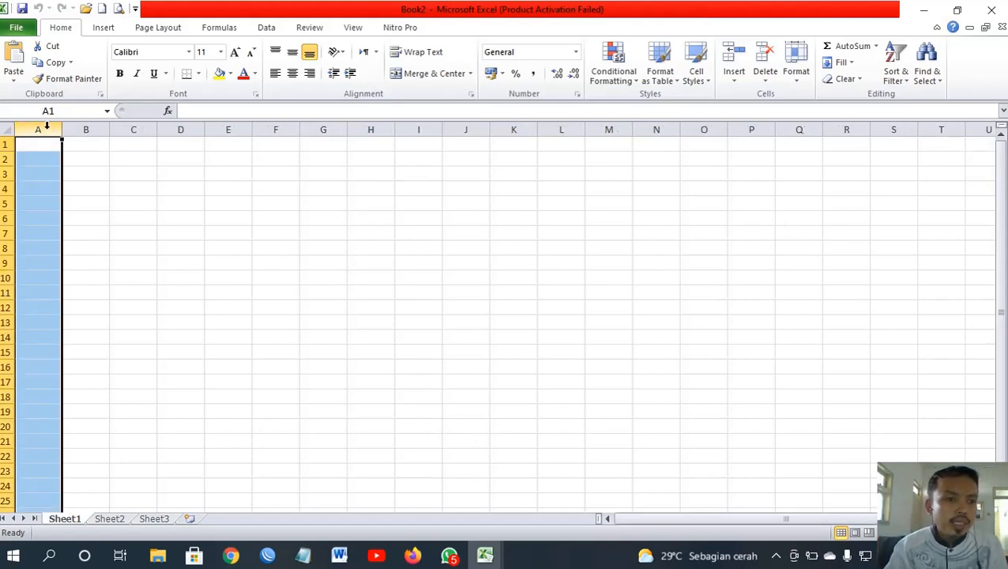
pyautogui.click(78, 127)
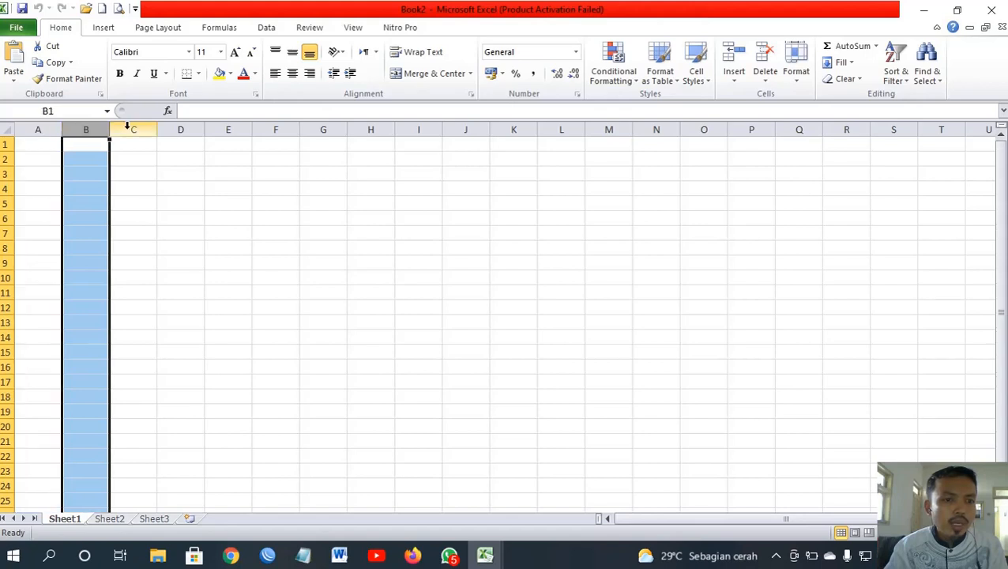
pyautogui.click(130, 126)
pyautogui.click(177, 126)
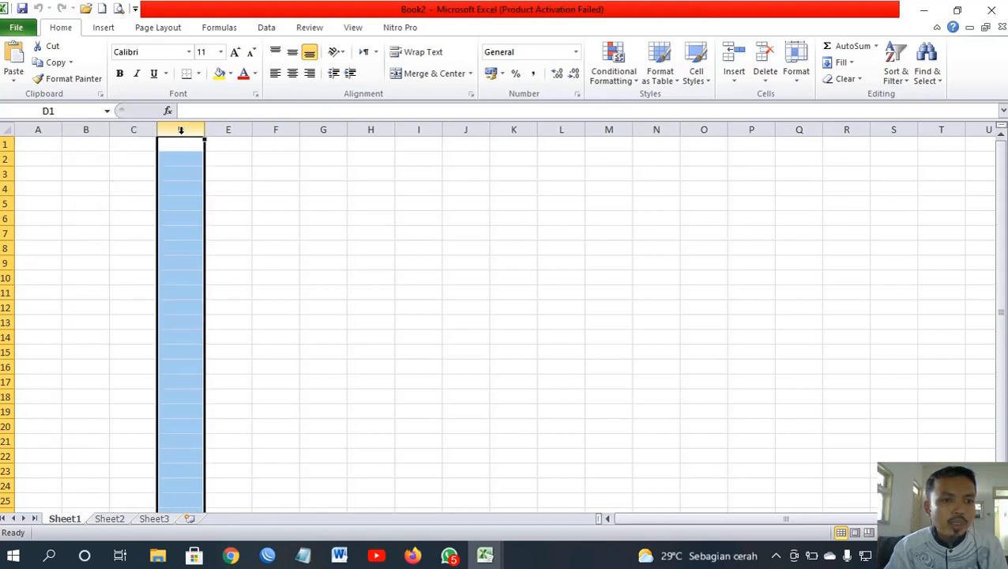
pyautogui.click(5, 144)
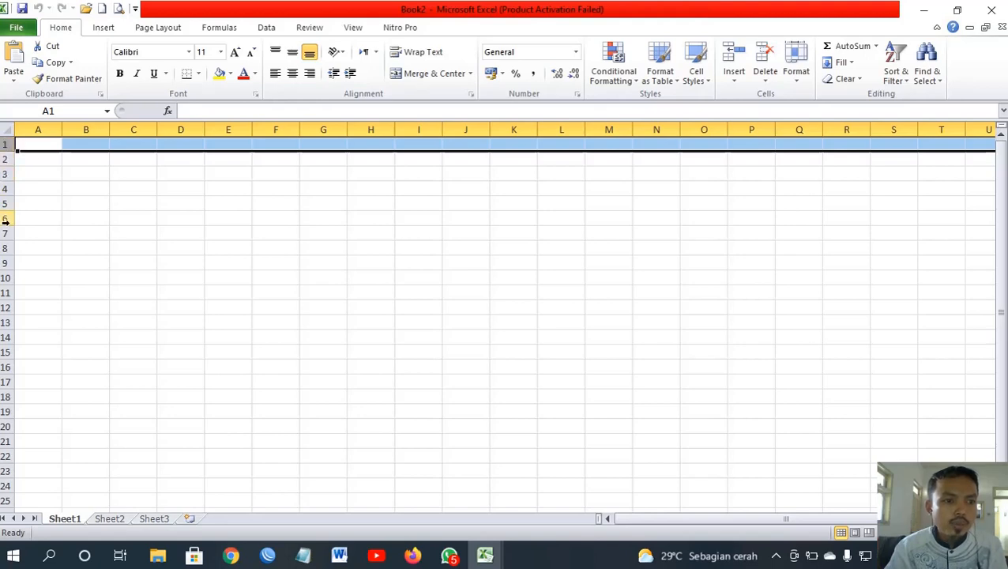
pyautogui.click(209, 191)
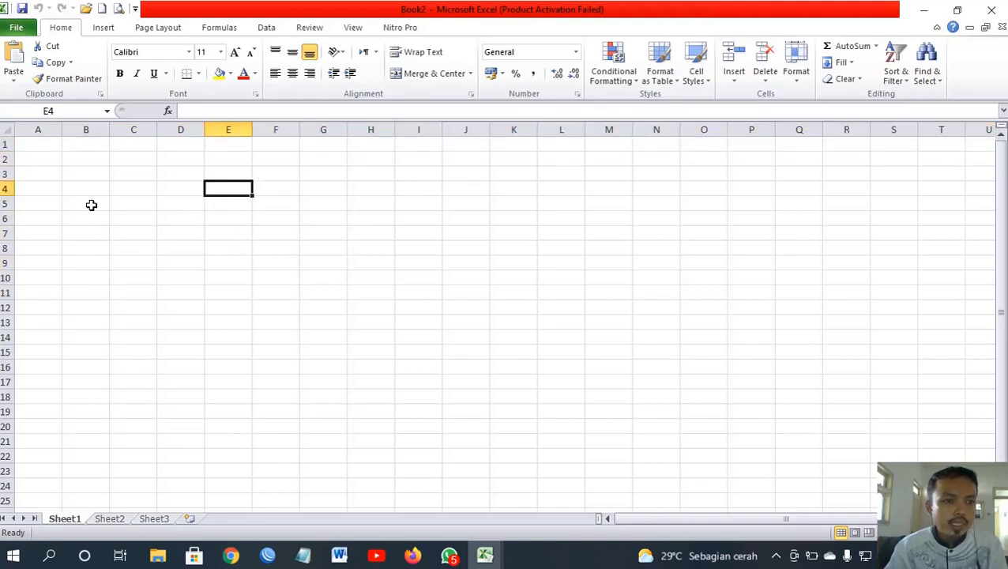
pyautogui.click(148, 184)
pyautogui.click(127, 174)
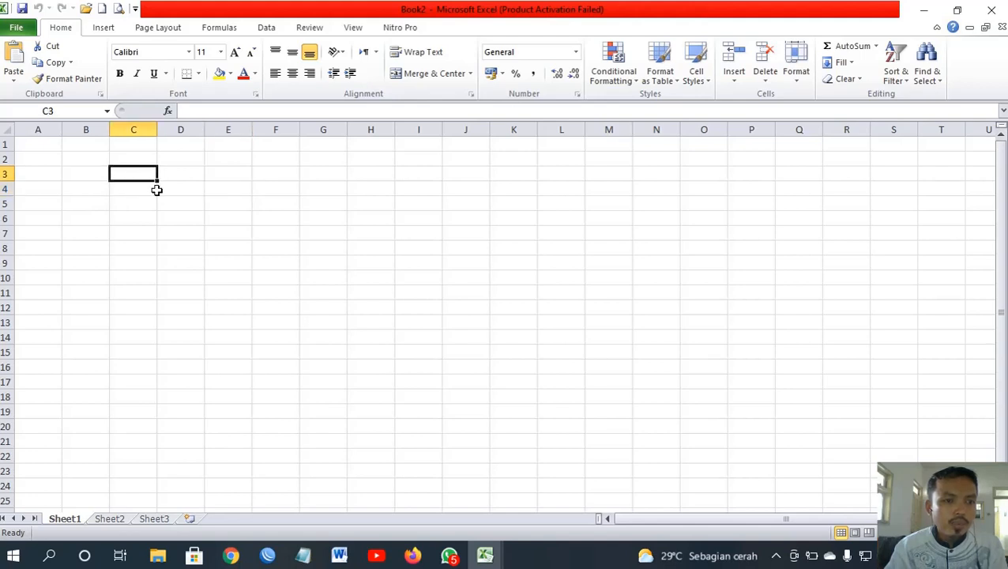
pyautogui.click(250, 216)
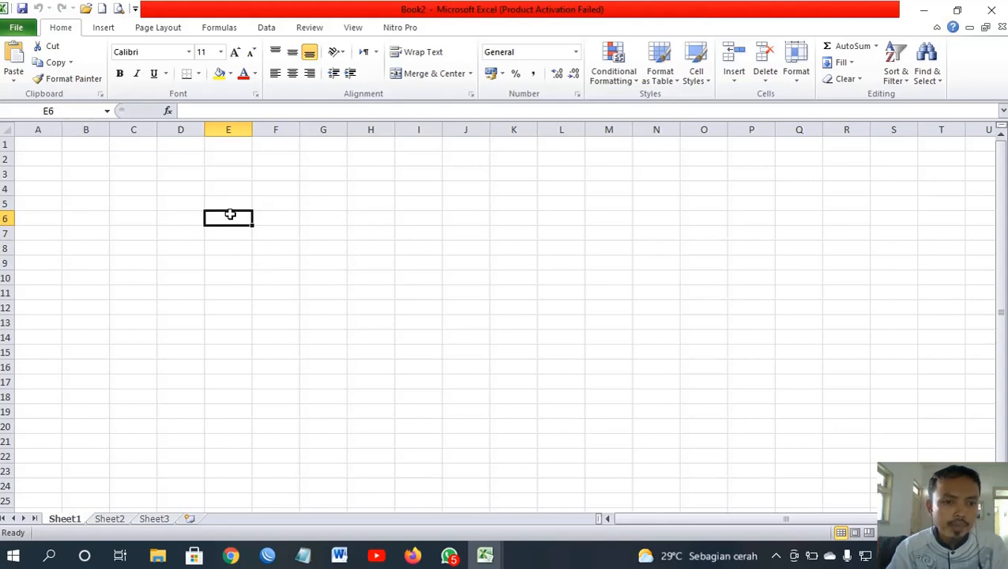
pyautogui.click(490, 297)
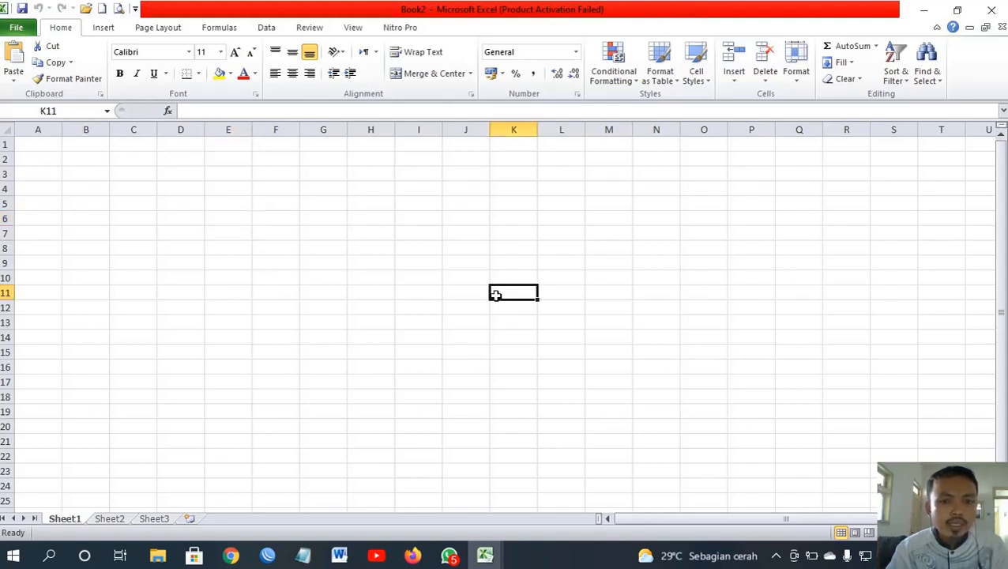
pyautogui.click(533, 340)
pyautogui.click(229, 311)
pyautogui.click(378, 305)
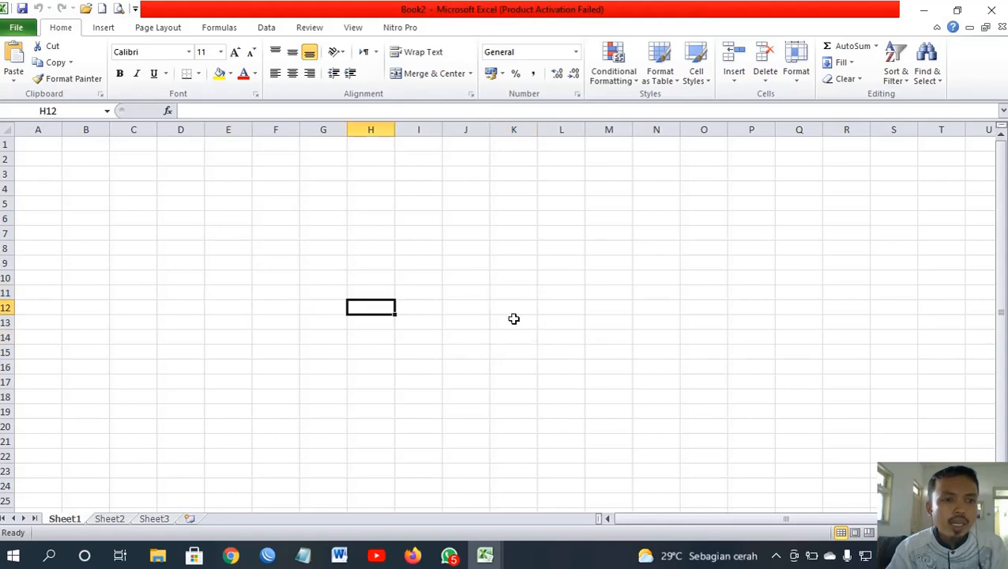
pyautogui.click(529, 319)
pyautogui.click(313, 318)
pyautogui.click(200, 232)
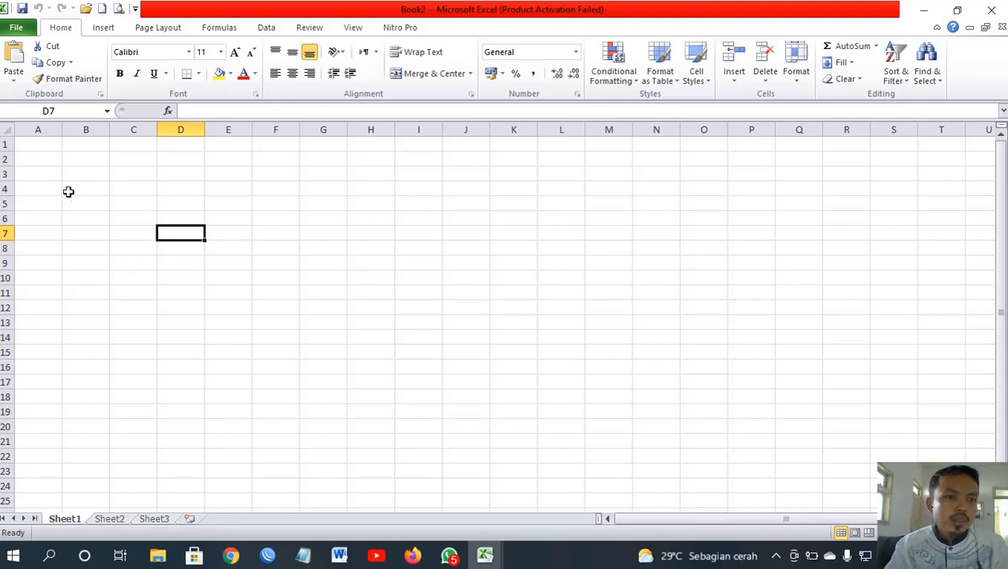
pyautogui.click(32, 130)
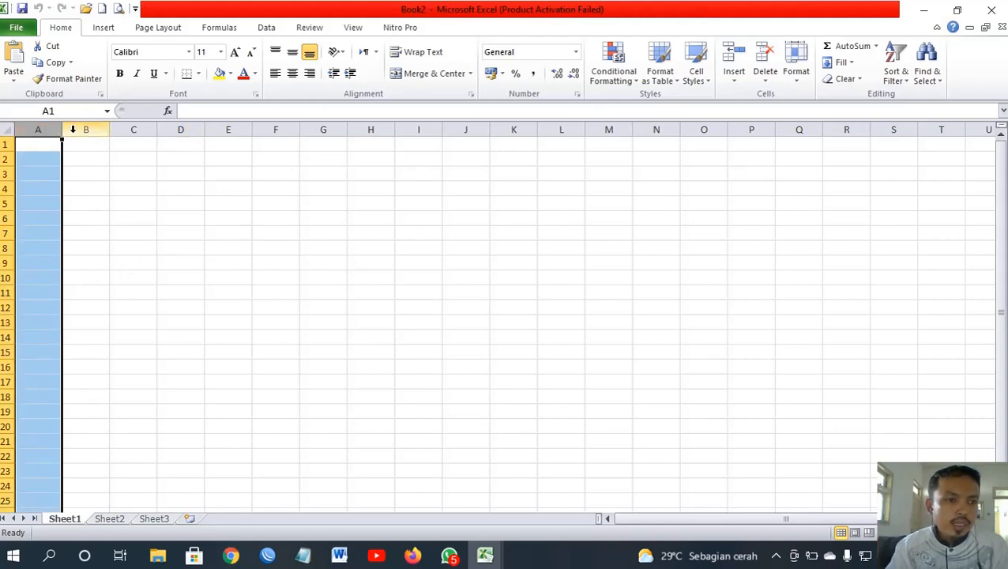
pyautogui.click(79, 129)
pyautogui.click(4, 146)
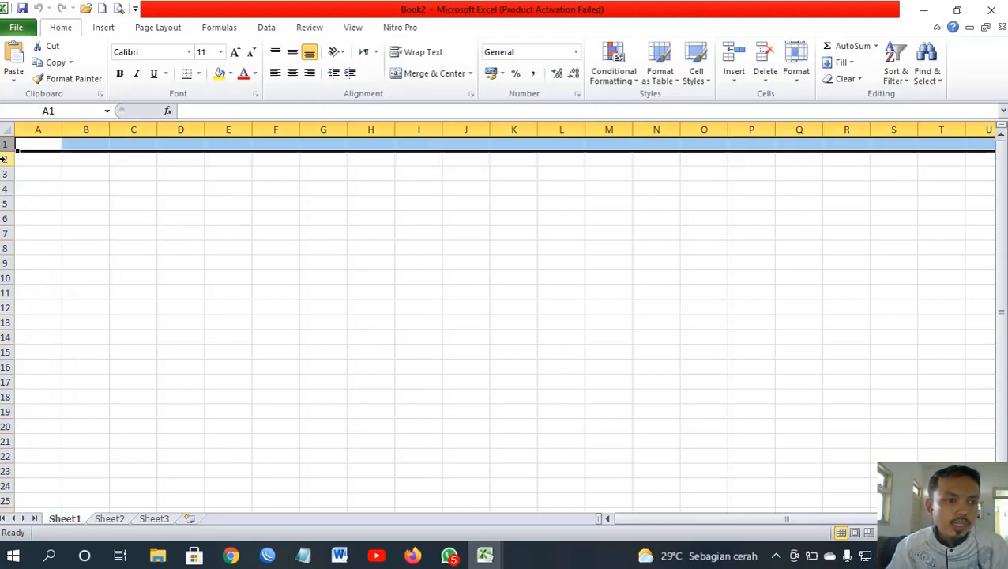
pyautogui.click(4, 159)
pyautogui.click(181, 233)
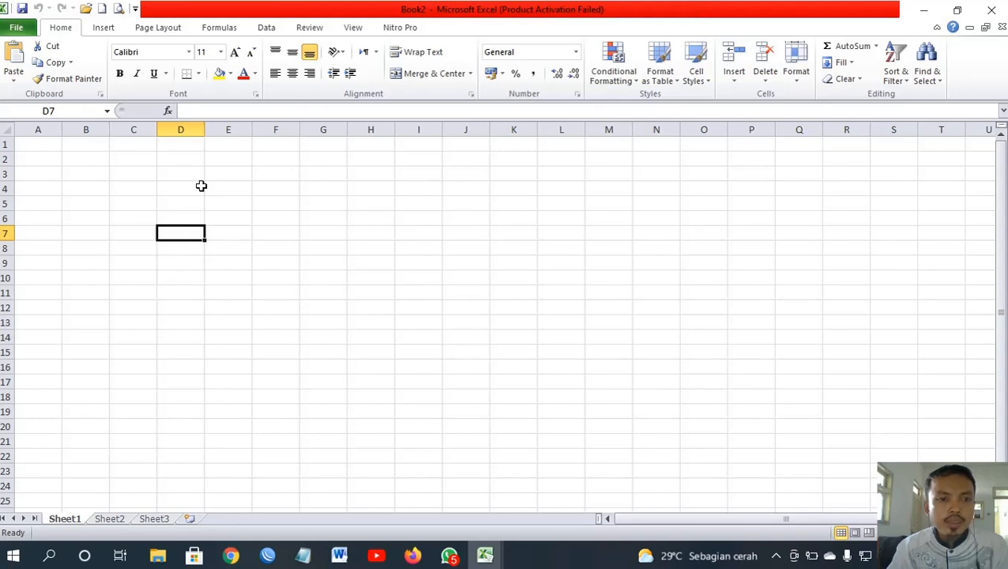
pyautogui.click(191, 110)
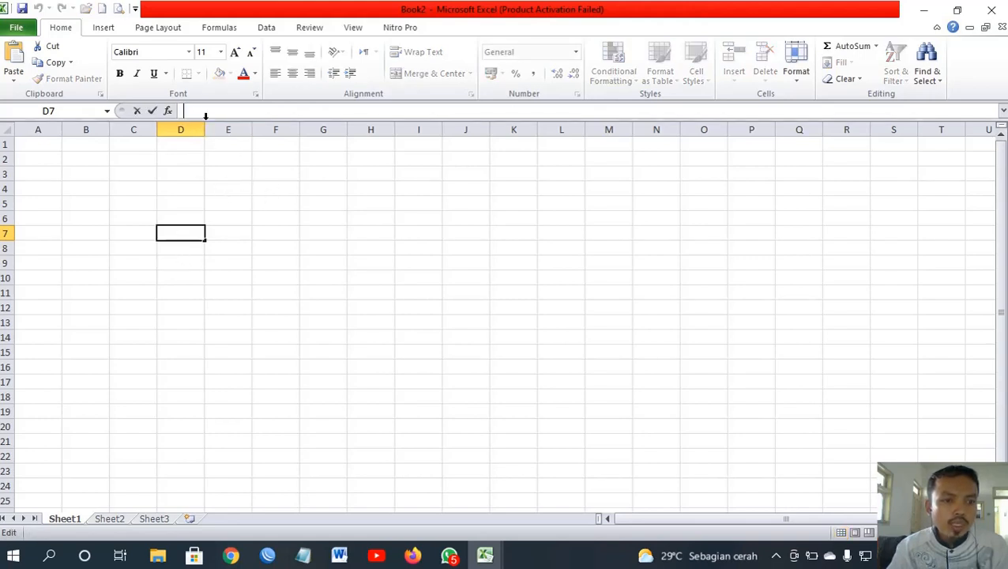
pyautogui.click(182, 200)
pyautogui.click(260, 187)
pyautogui.click(186, 224)
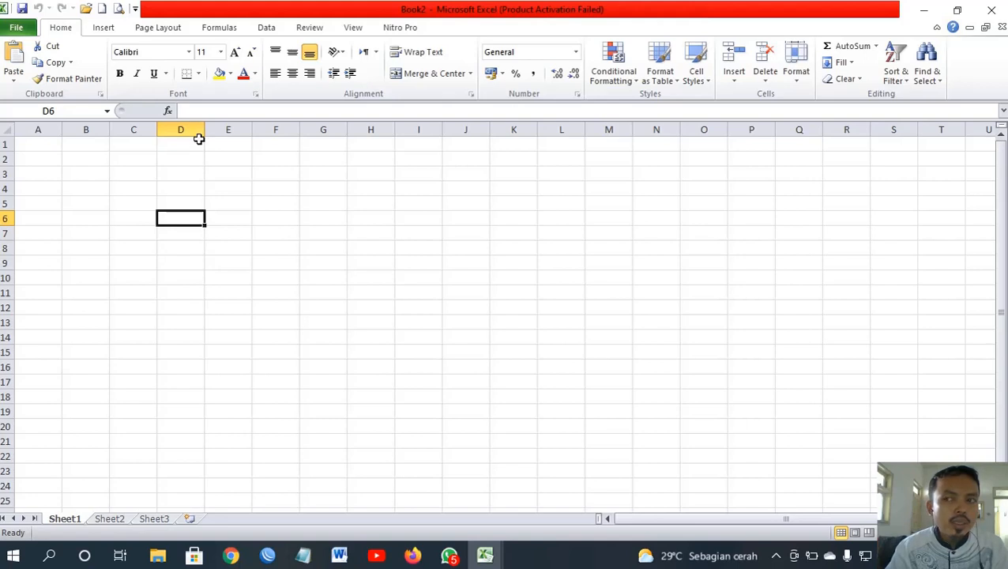
pyautogui.click(222, 203)
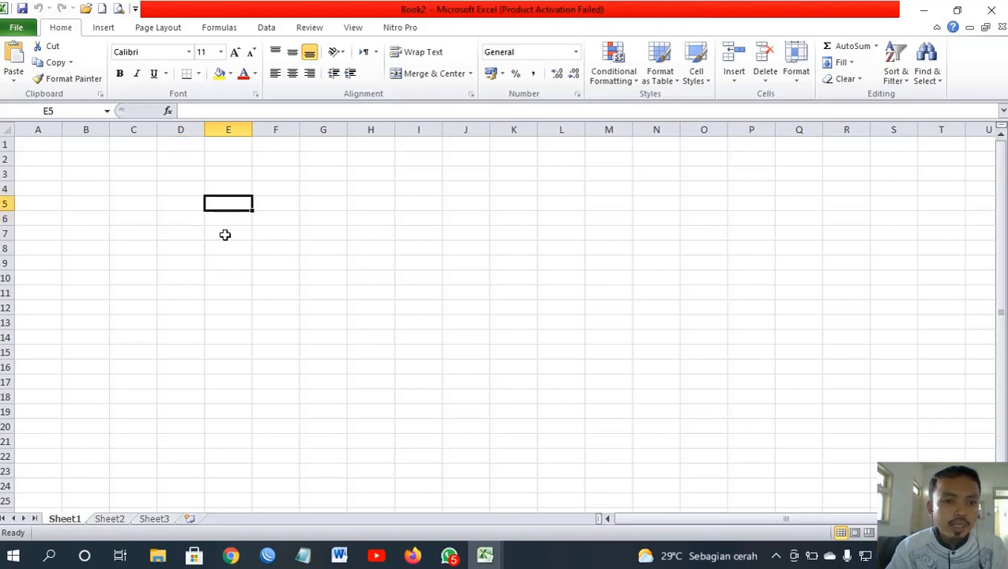
pyautogui.click(225, 233)
pyautogui.click(220, 209)
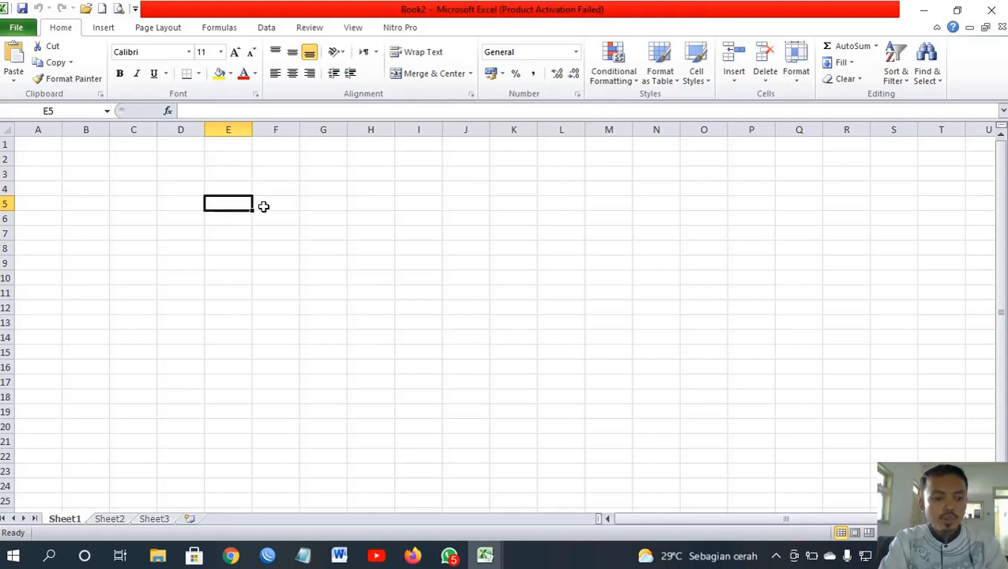
# Step: Enter 123 in cell E5 and abc in cell E8, then check both values
pyautogui.write('123')
pyautogui.press('Return')
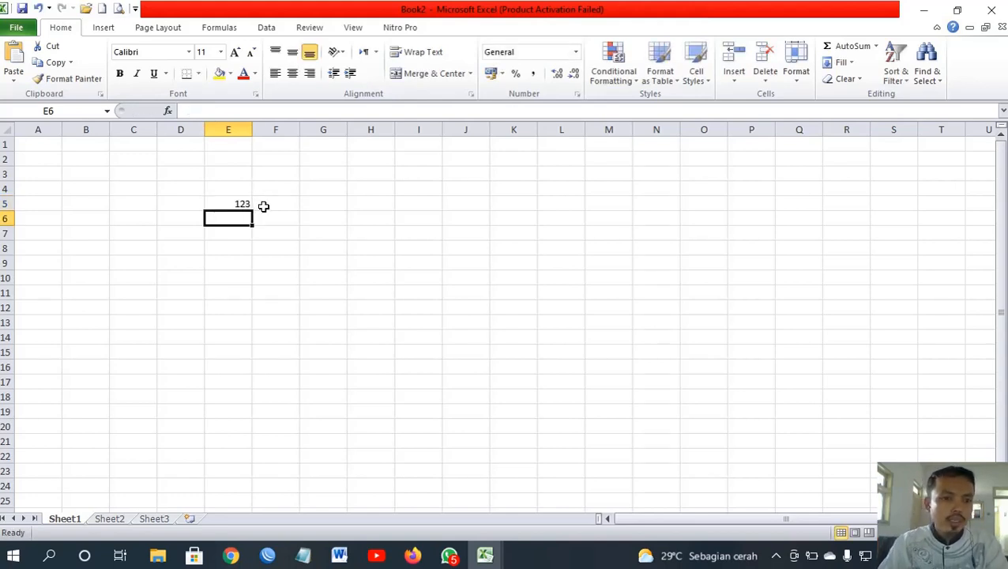
pyautogui.click(241, 203)
pyautogui.click(242, 245)
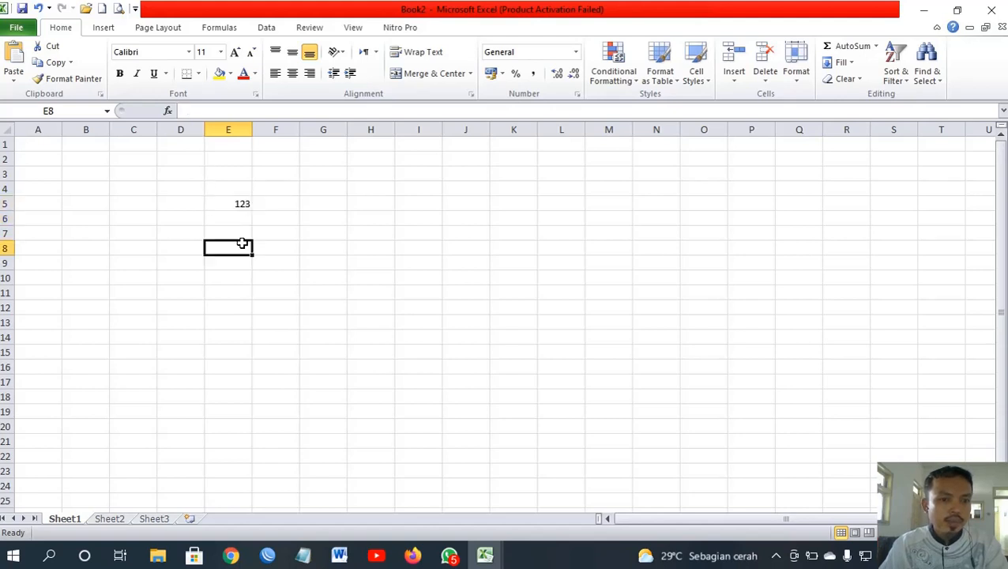
pyautogui.write('abc')
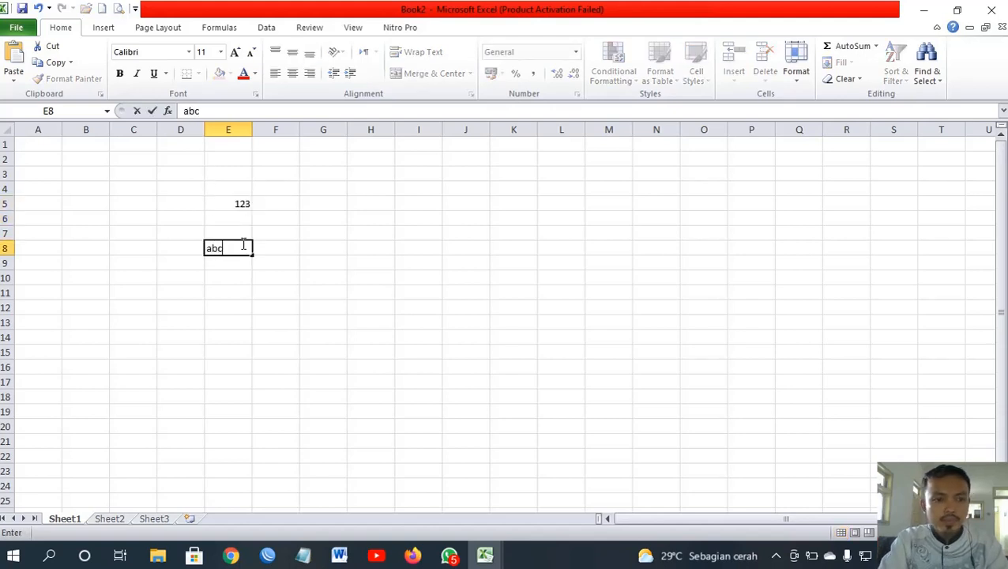
pyautogui.press('Return')
pyautogui.click(243, 245)
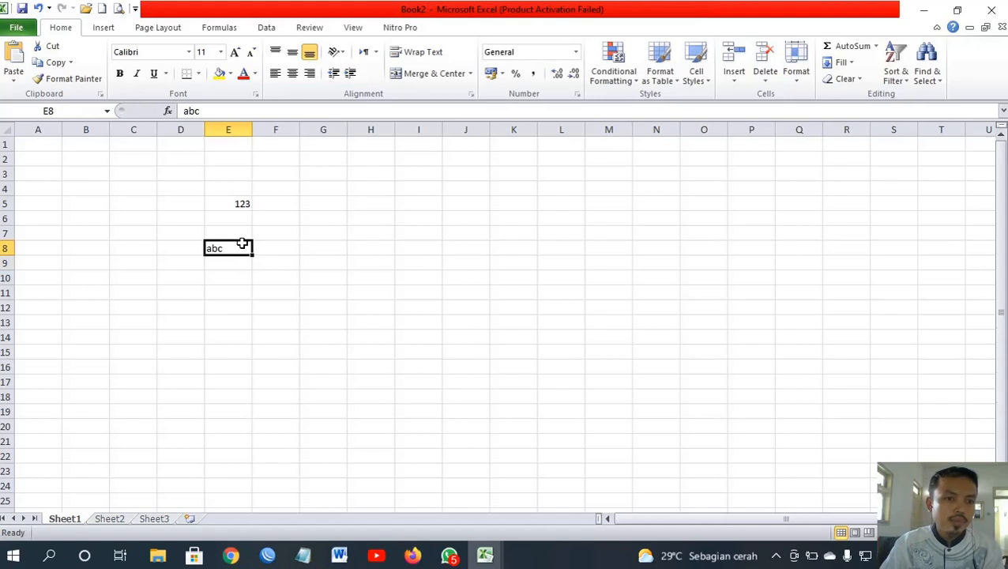
pyautogui.click(245, 204)
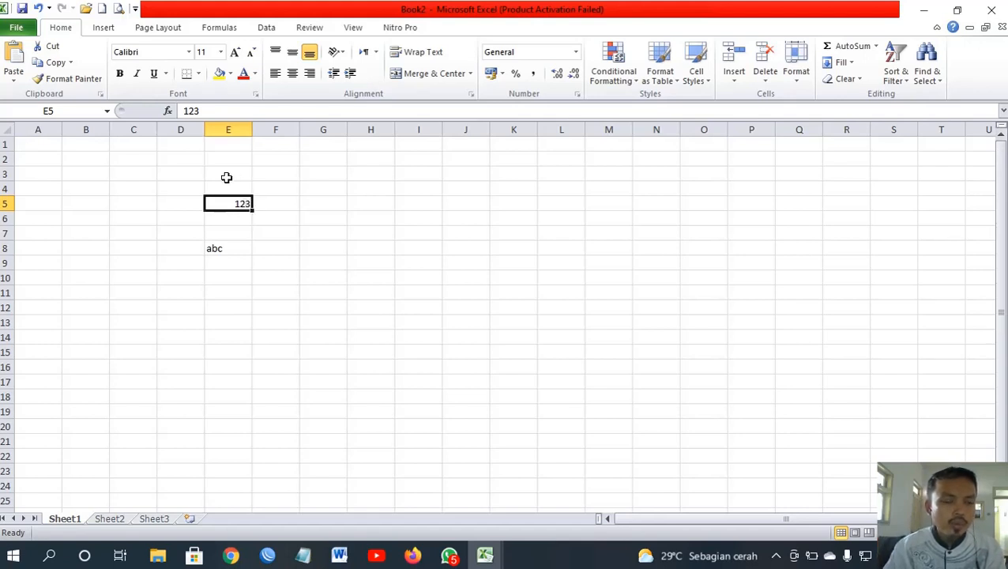
# Step: Edit E5 in the formula bar so 123 becomes 234
pyautogui.click(207, 110)
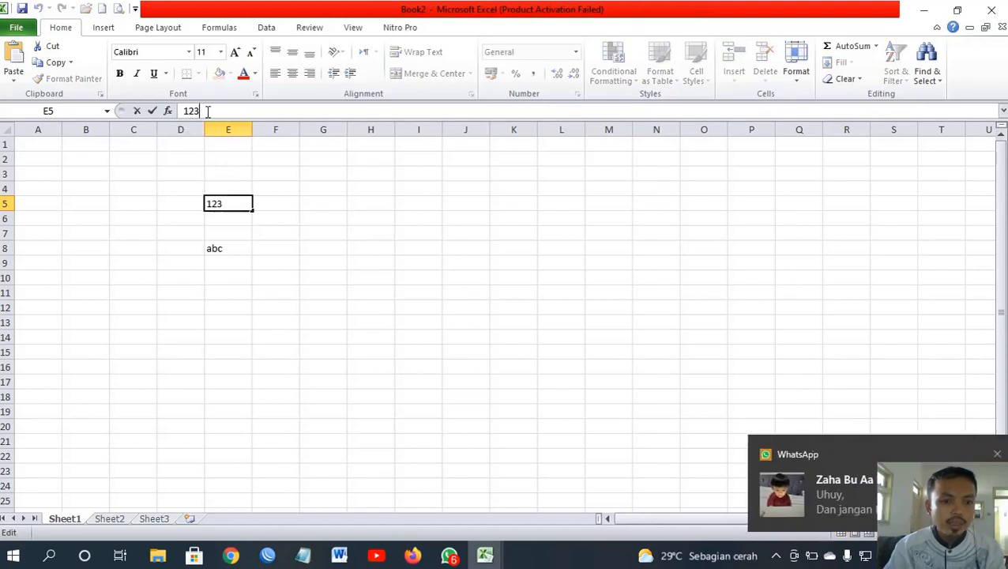
pyautogui.write('4')
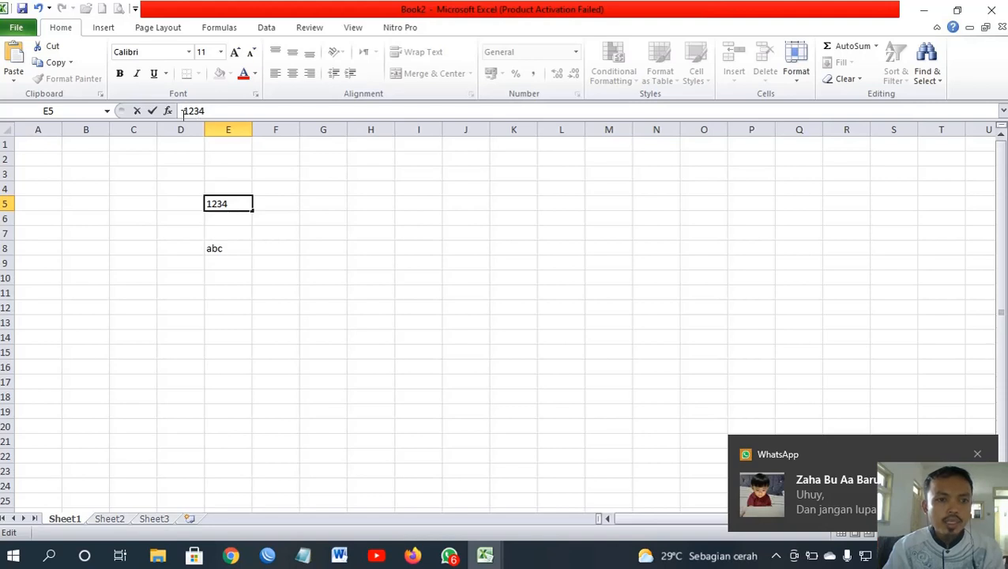
pyautogui.click(186, 111)
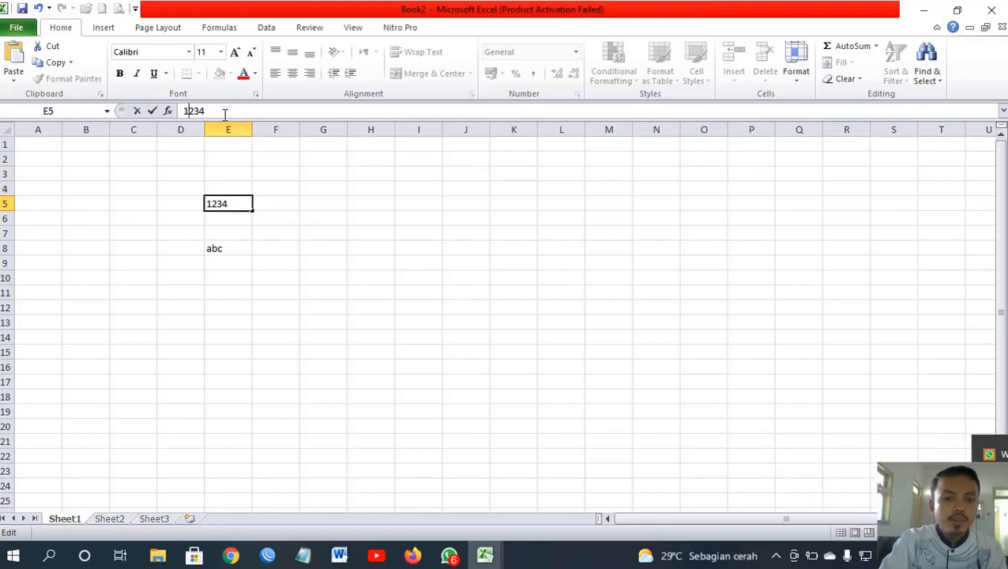
pyautogui.press('BackSpace')
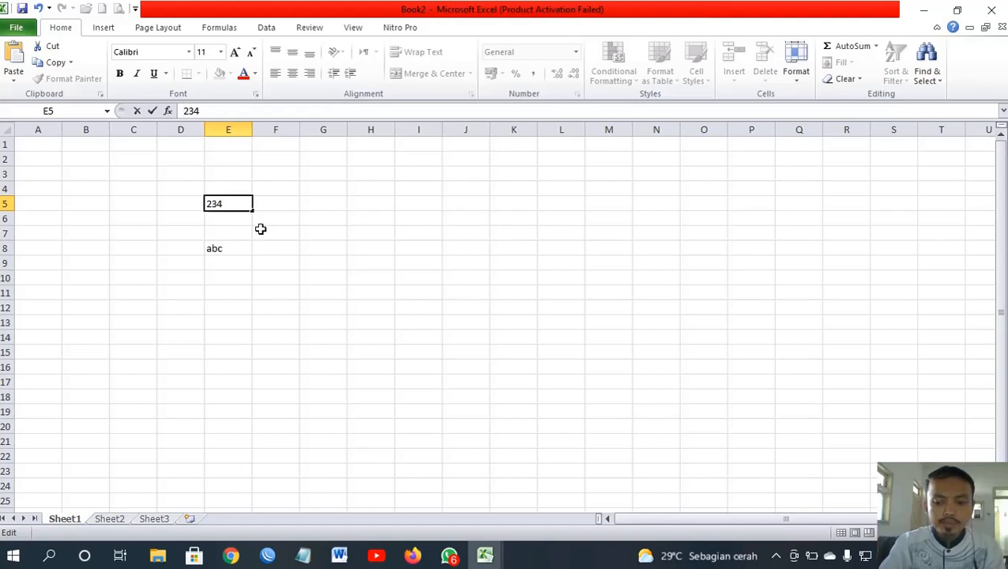
pyautogui.press('Return')
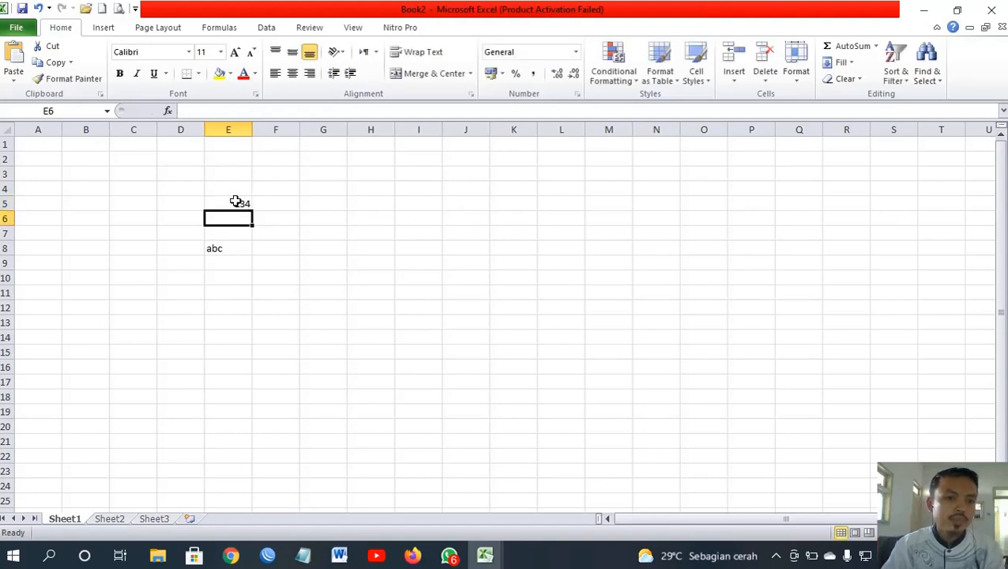
pyautogui.click(234, 203)
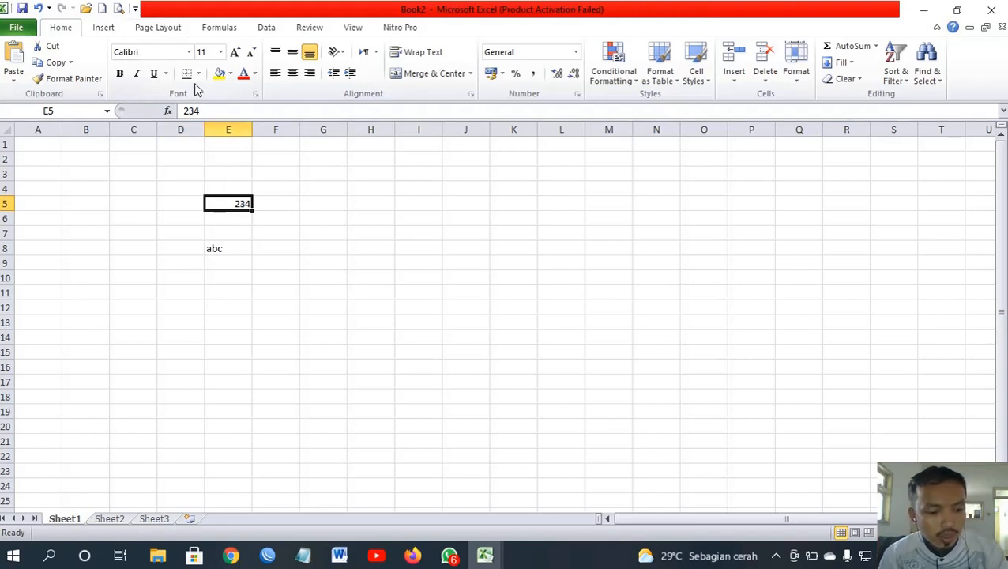
# Step: Edit cell E5 in place, replacing the 3 with 5 so it reads 254
pyautogui.doubleClick(248, 206)
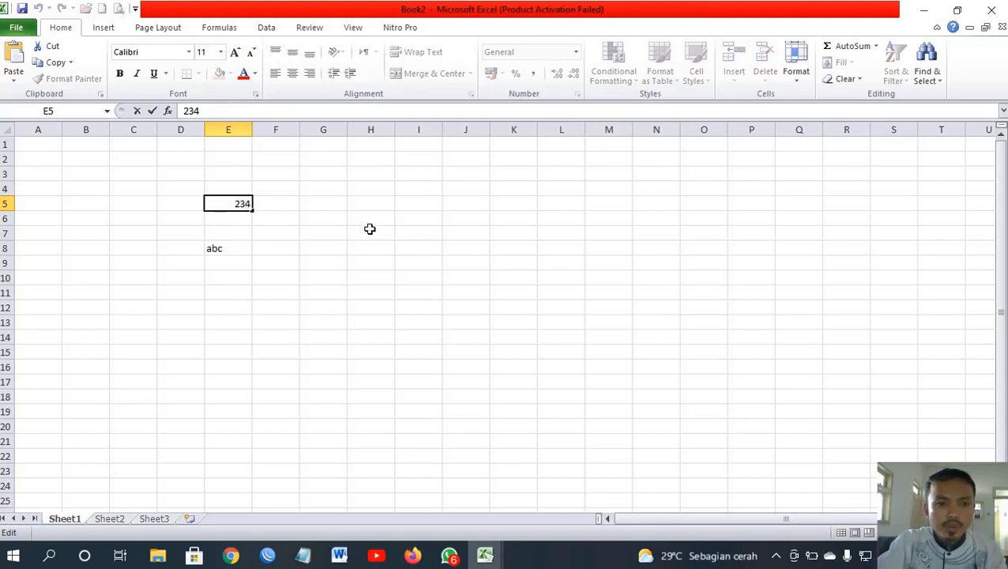
pyautogui.press('BackSpace')
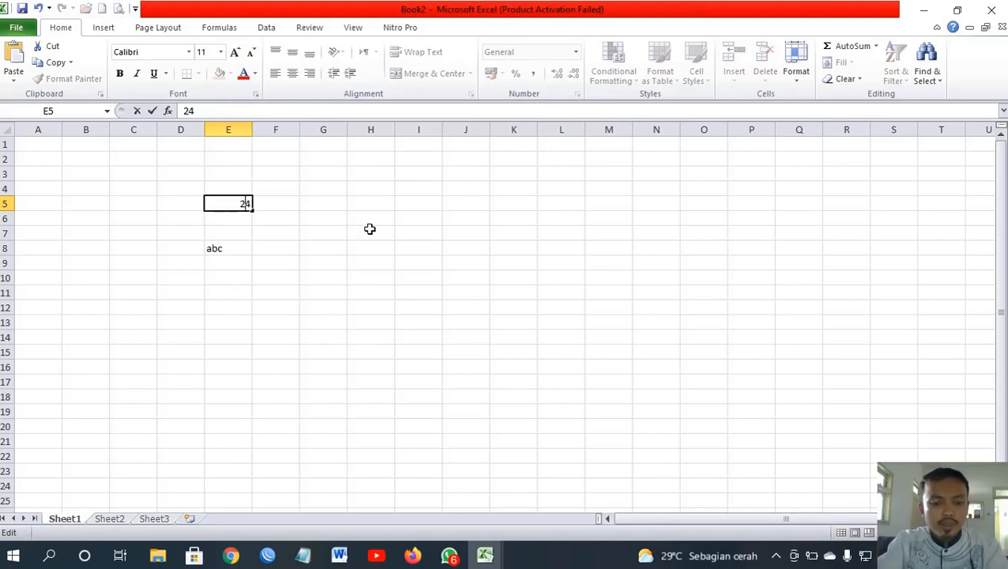
pyautogui.write('5')
pyautogui.press('Return')
# Step: Move around E5 with the arrow keys and reopen it for editing with F2
pyautogui.press('Up')
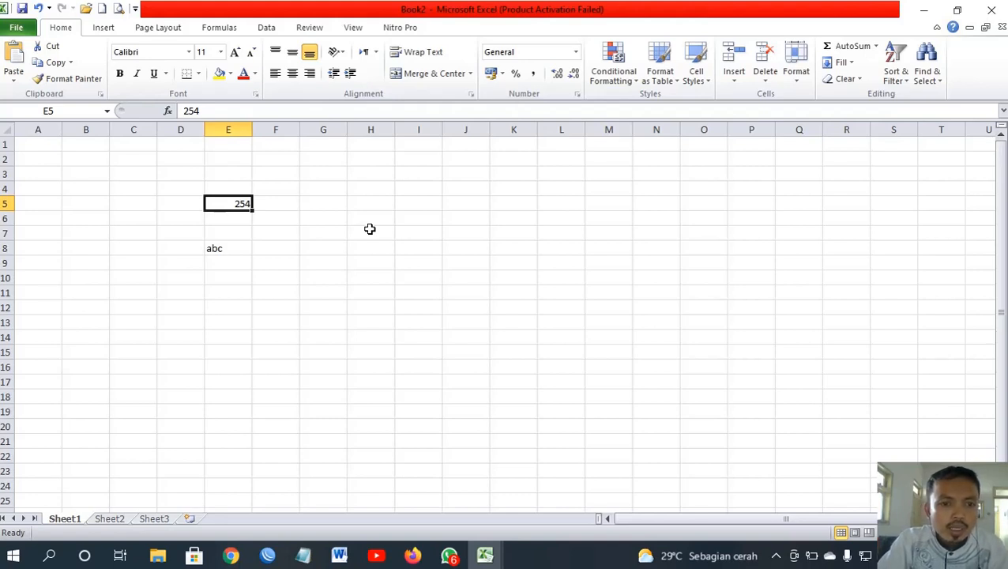
pyautogui.press('Left')
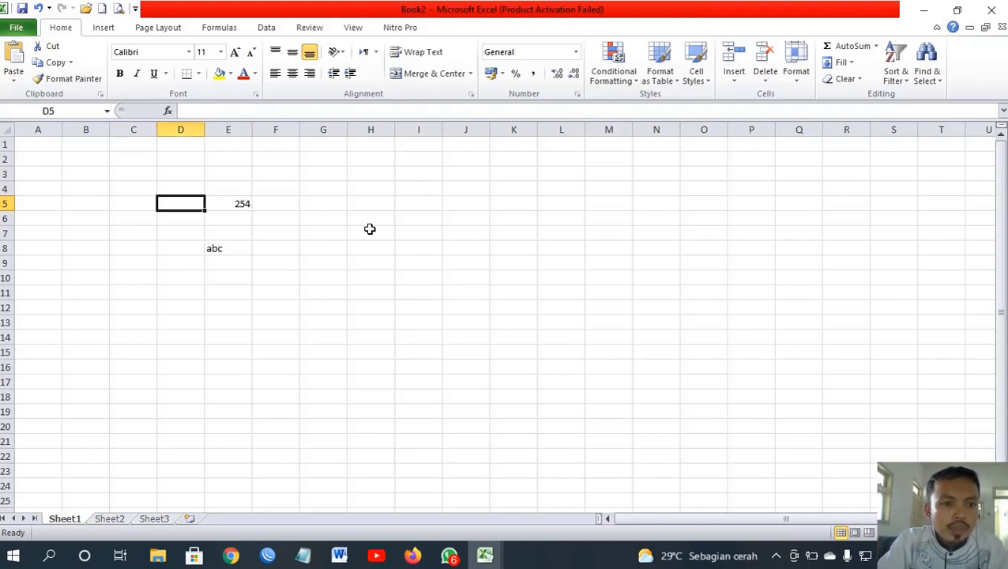
pyautogui.press('Right')
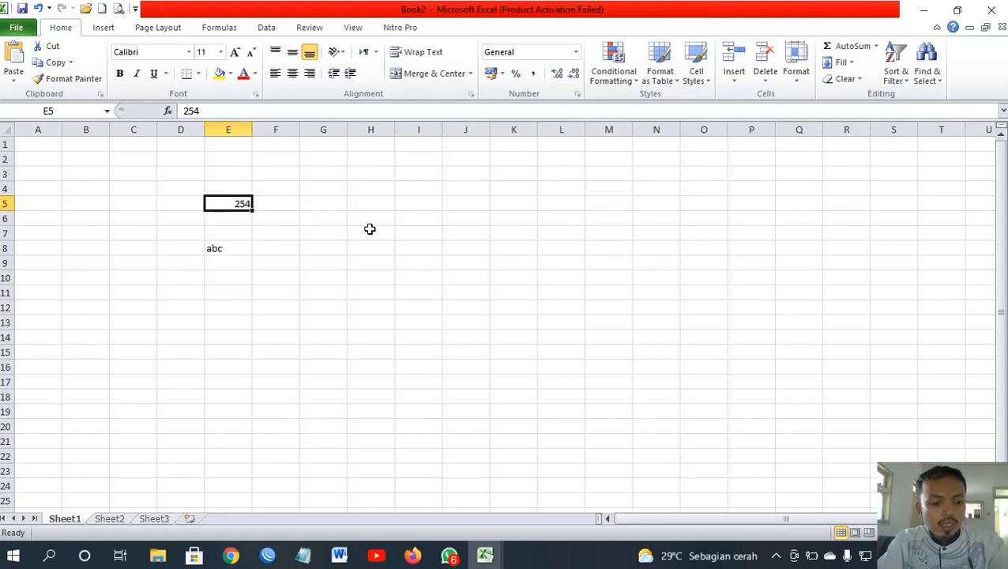
pyautogui.press('F2')
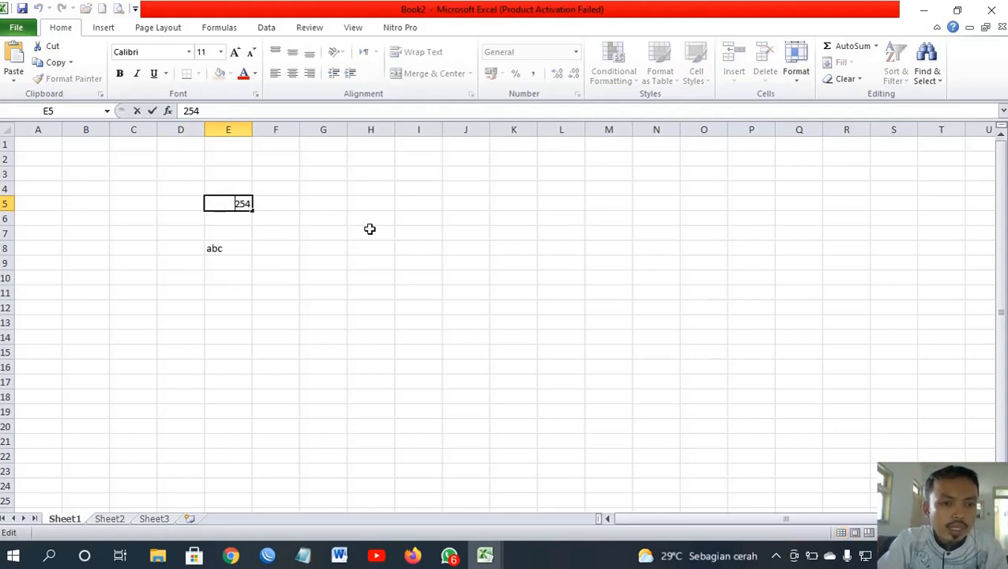
pyautogui.press('Return')
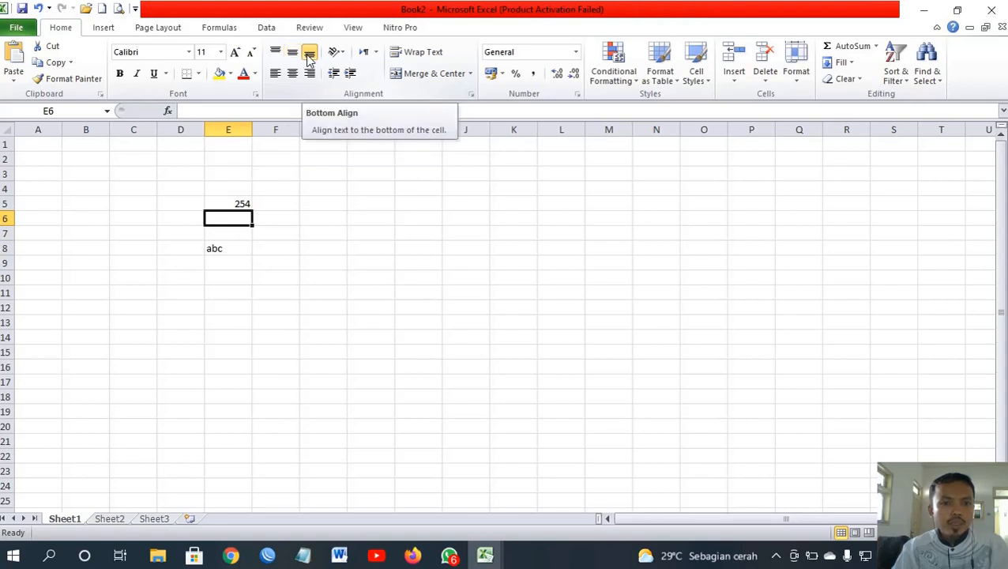
pyautogui.click(316, 234)
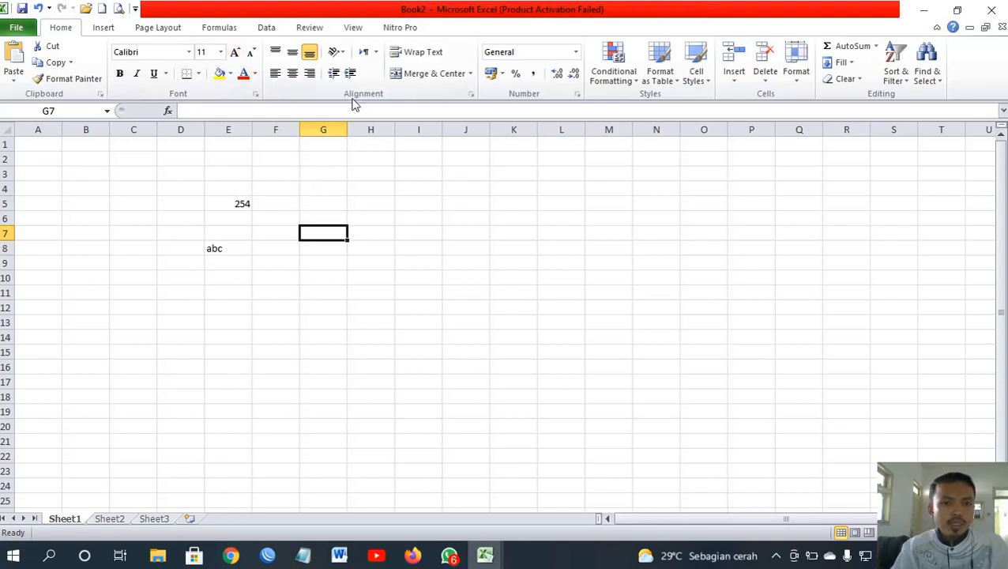
pyautogui.click(340, 57)
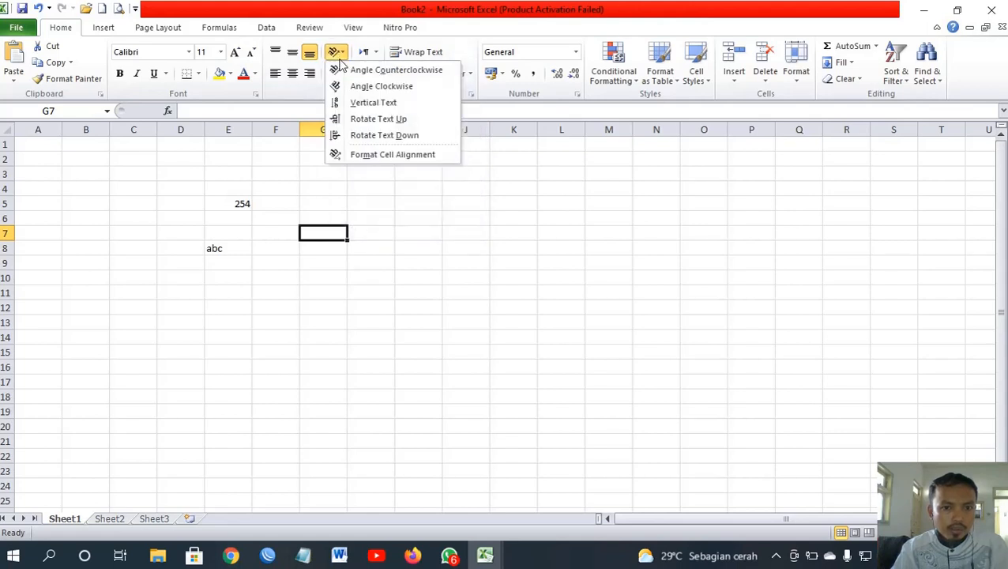
pyautogui.click(366, 193)
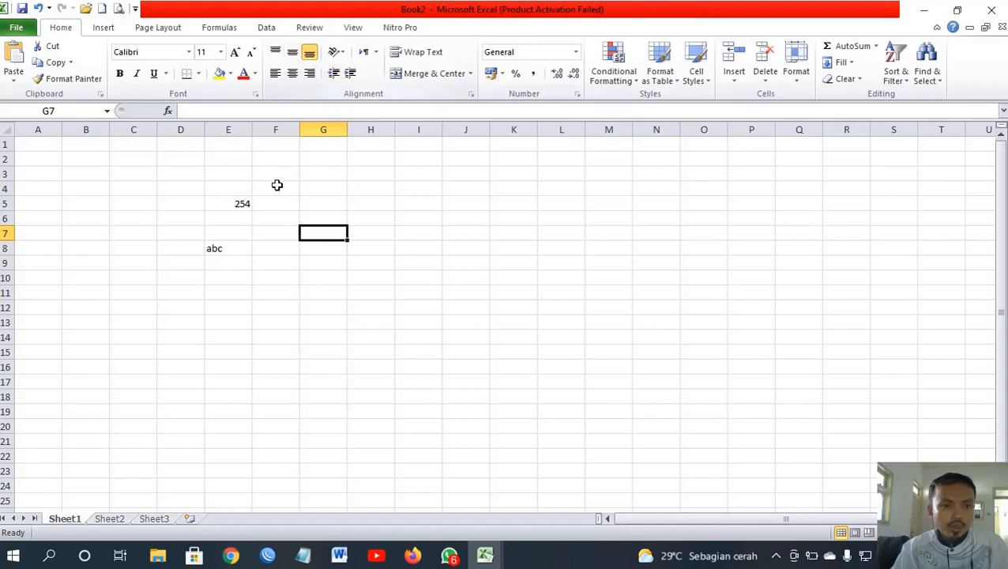
pyautogui.click(242, 228)
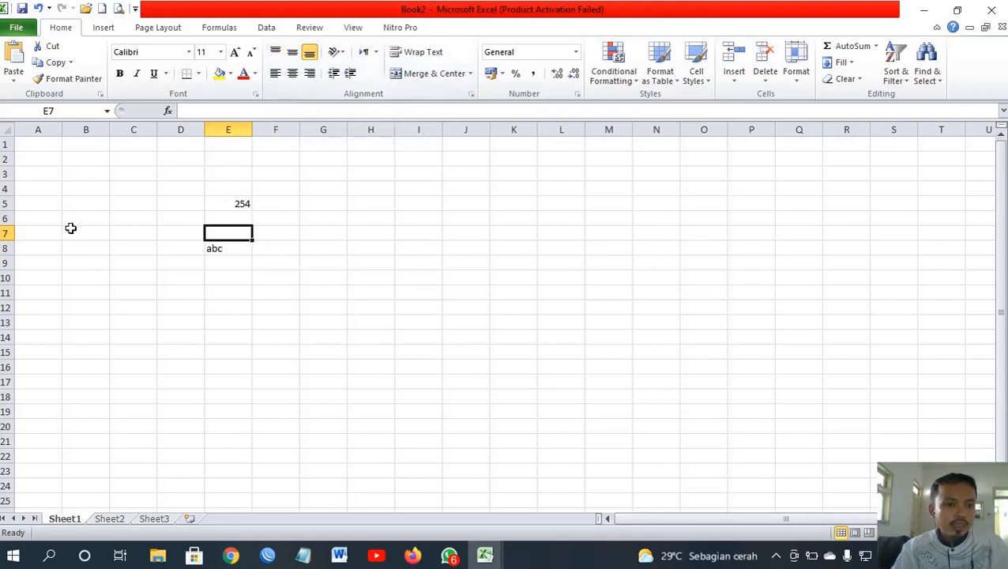
pyautogui.click(236, 203)
# Step: Make row 5 taller and center 254 horizontally and vertically in E5, after trying other alignments
pyautogui.moveTo(7, 210); pyautogui.dragTo(8, 239)
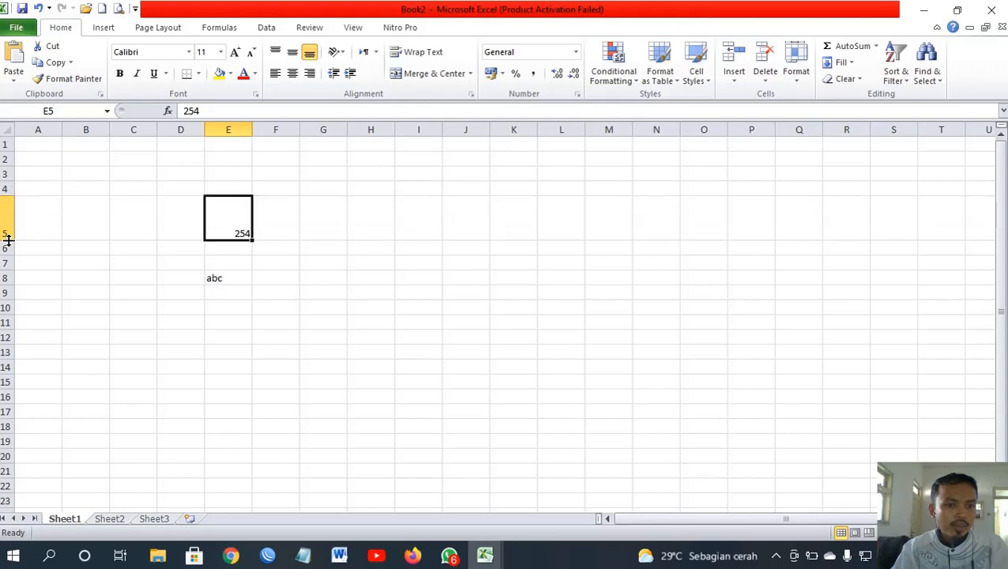
pyautogui.click(275, 52)
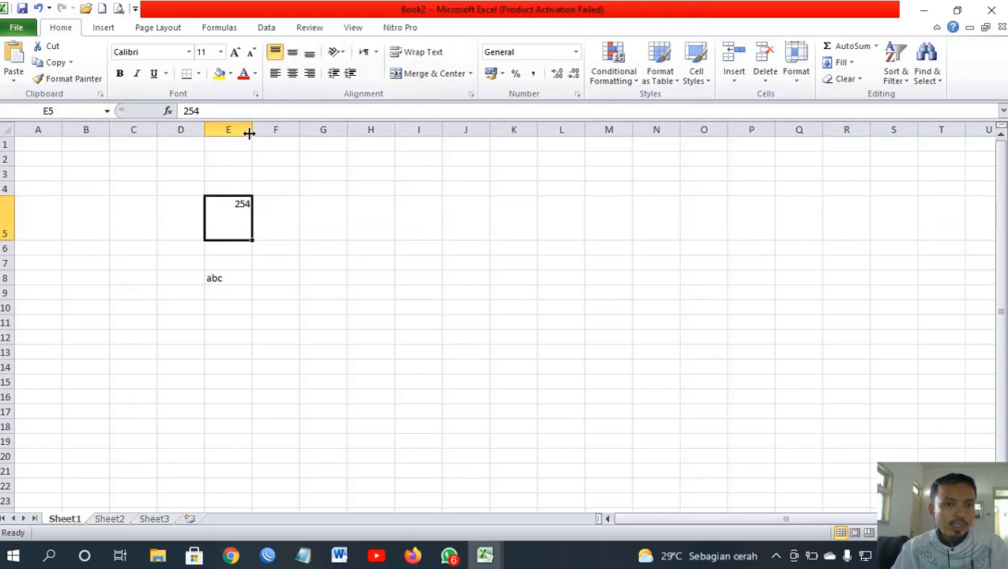
pyautogui.click(277, 74)
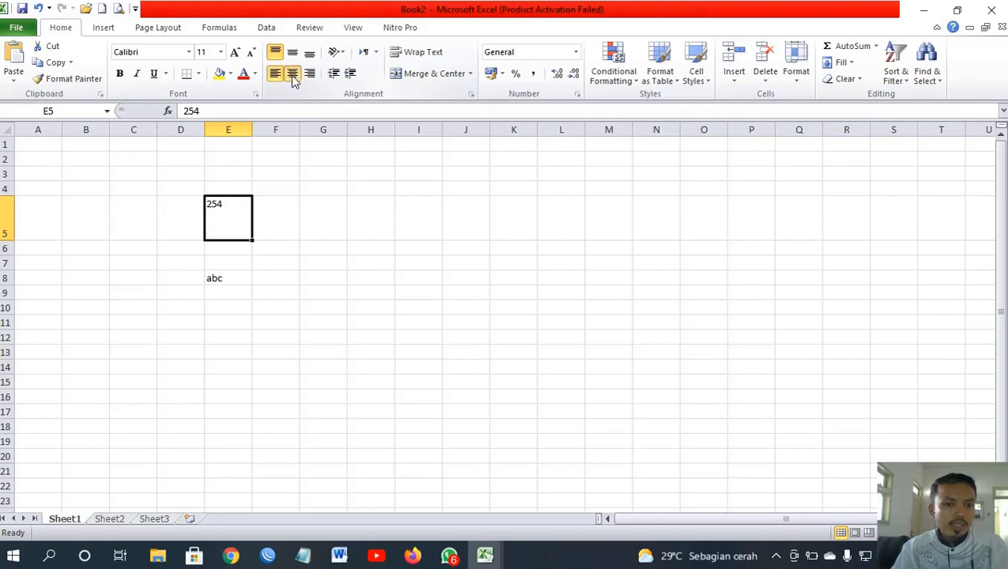
pyautogui.click(292, 73)
pyautogui.click(308, 75)
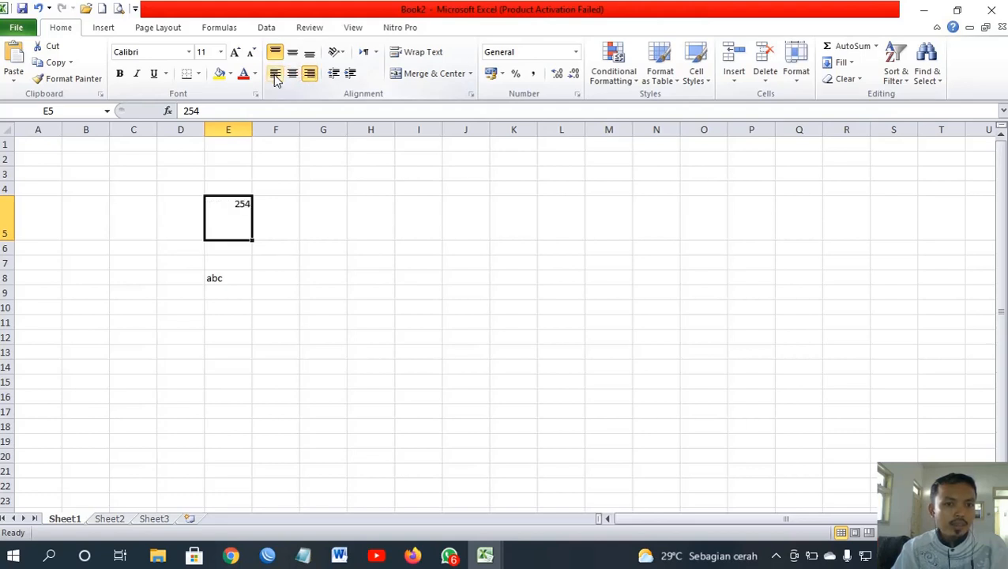
pyautogui.click(275, 74)
pyautogui.click(291, 74)
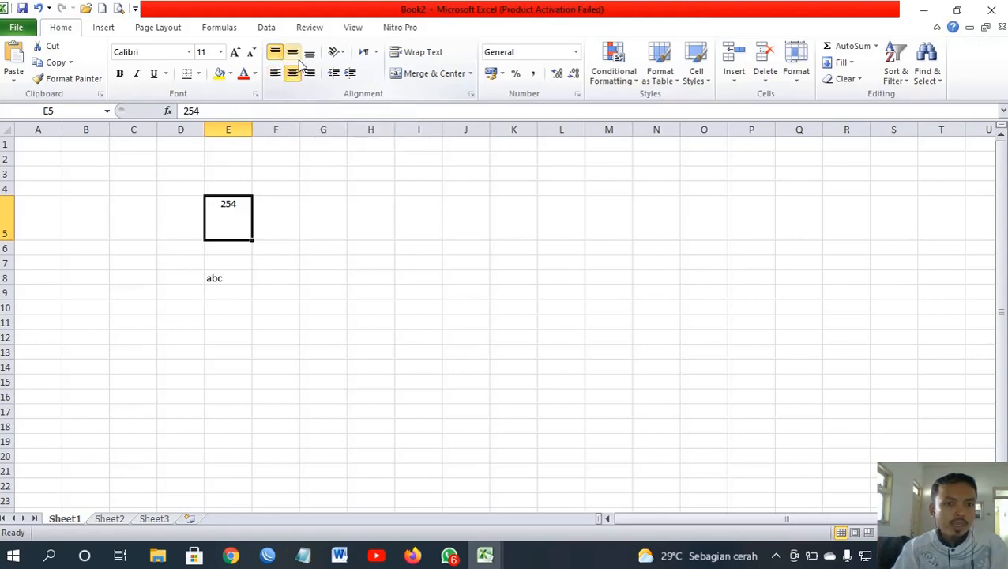
pyautogui.click(292, 53)
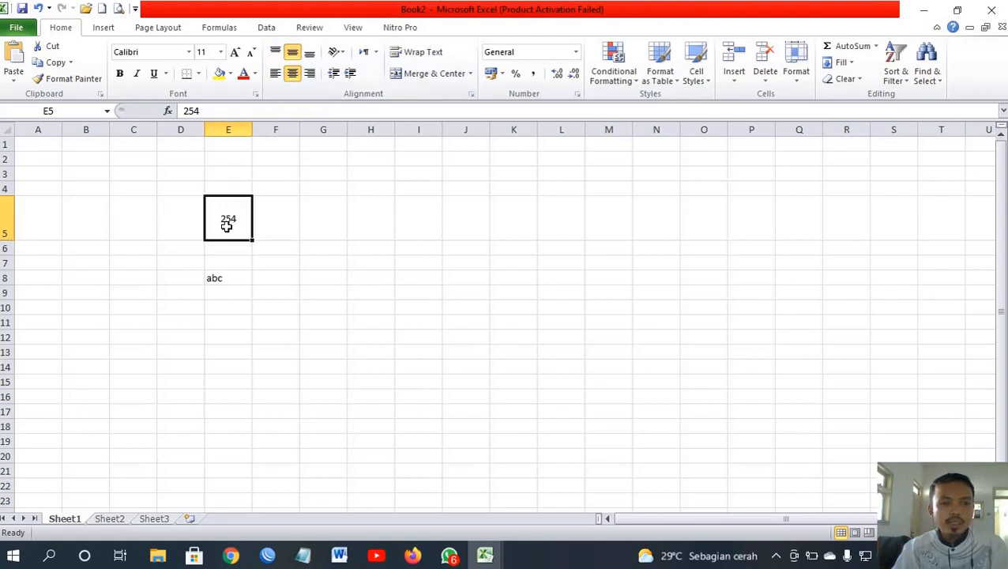
# Step: Switch between F5 and E5, leaving E5 selected, and show the text Orientation choices
pyautogui.click(271, 218)
pyautogui.click(237, 227)
pyautogui.click(266, 221)
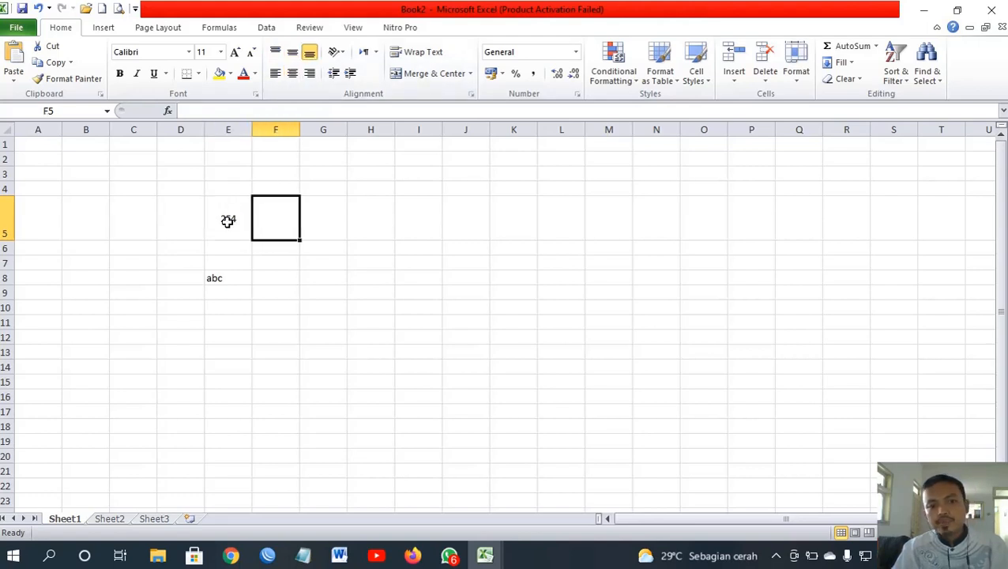
pyautogui.click(228, 219)
pyautogui.click(263, 221)
pyautogui.click(228, 218)
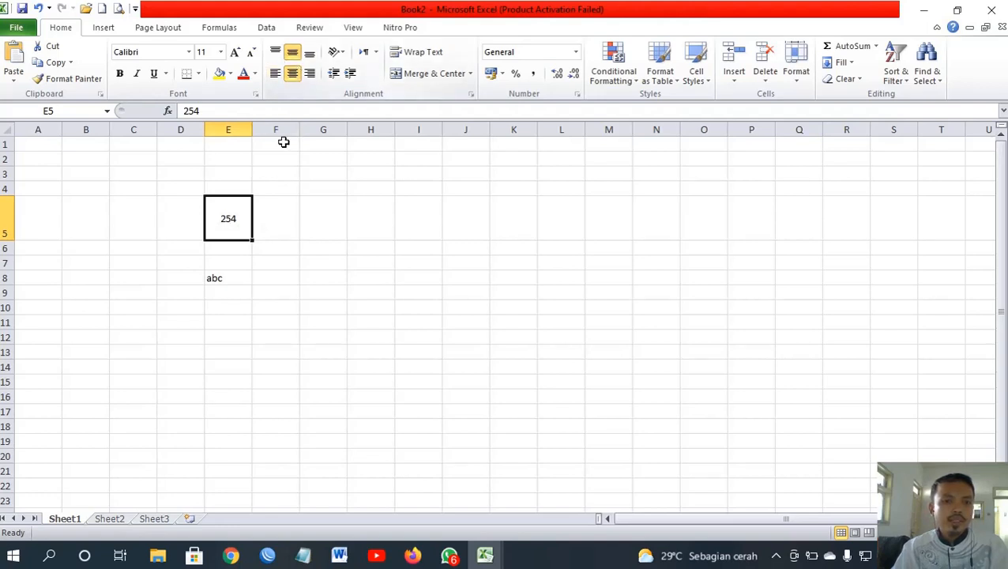
pyautogui.click(340, 57)
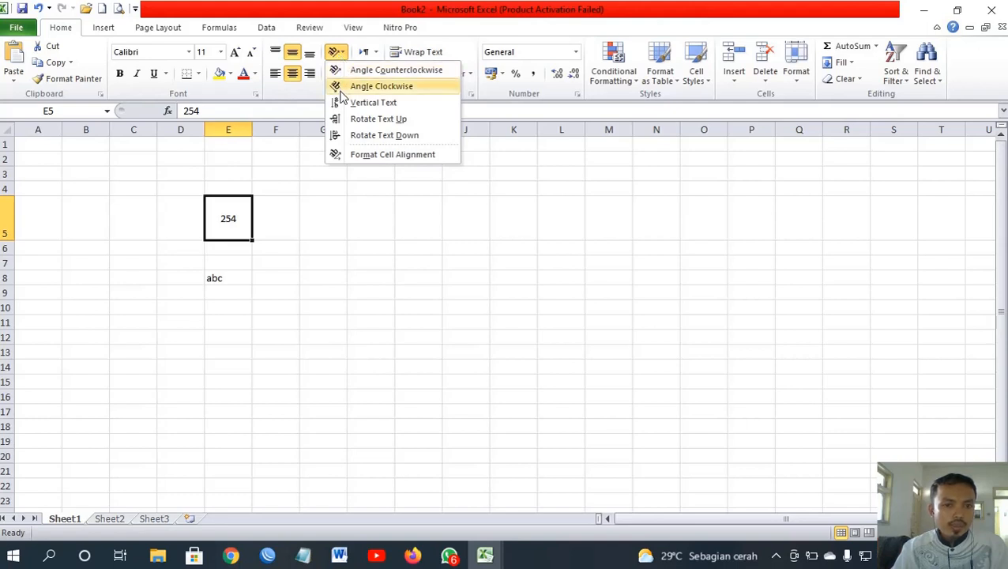
# Step: Try Rotate Text Up and Down on 254, settle on Angle Clockwise, and cancel Format Cells alignment
pyautogui.click(374, 123)
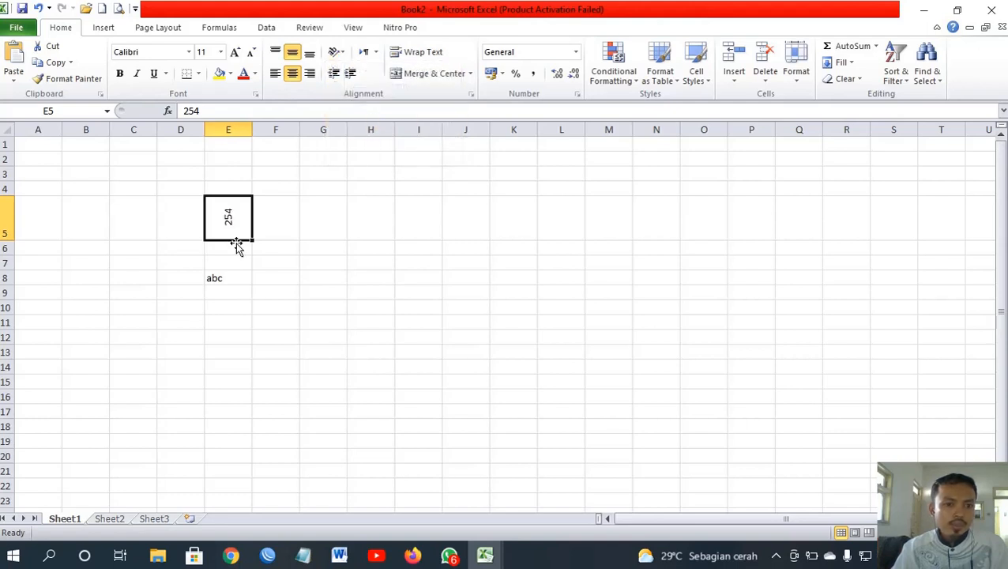
pyautogui.click(336, 53)
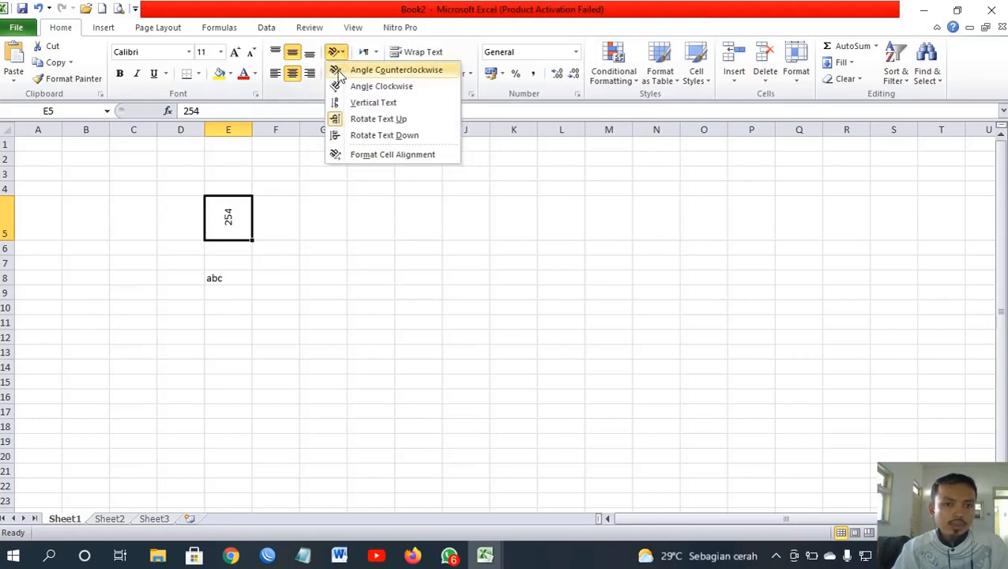
pyautogui.click(340, 136)
pyautogui.click(339, 54)
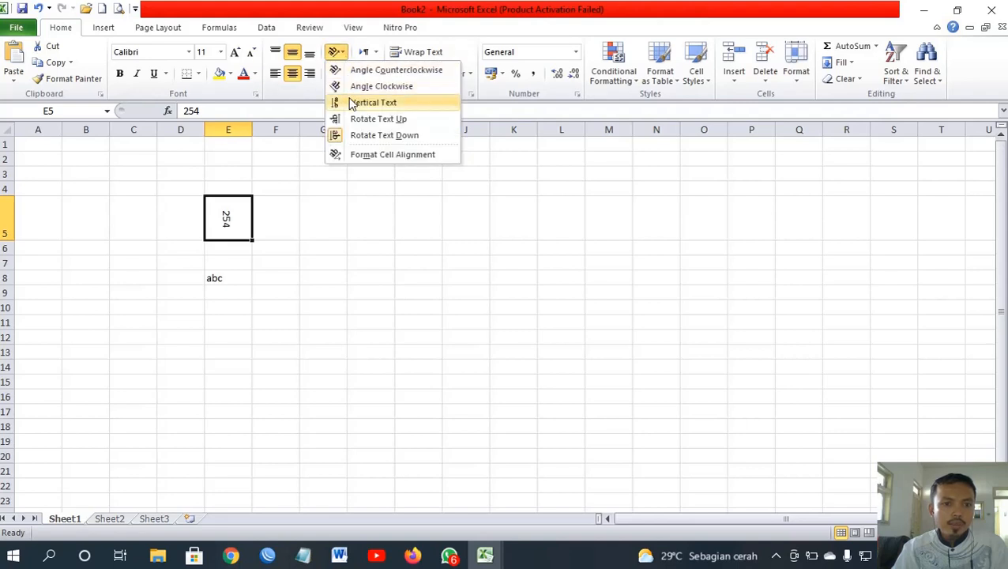
pyautogui.click(371, 86)
pyautogui.click(339, 55)
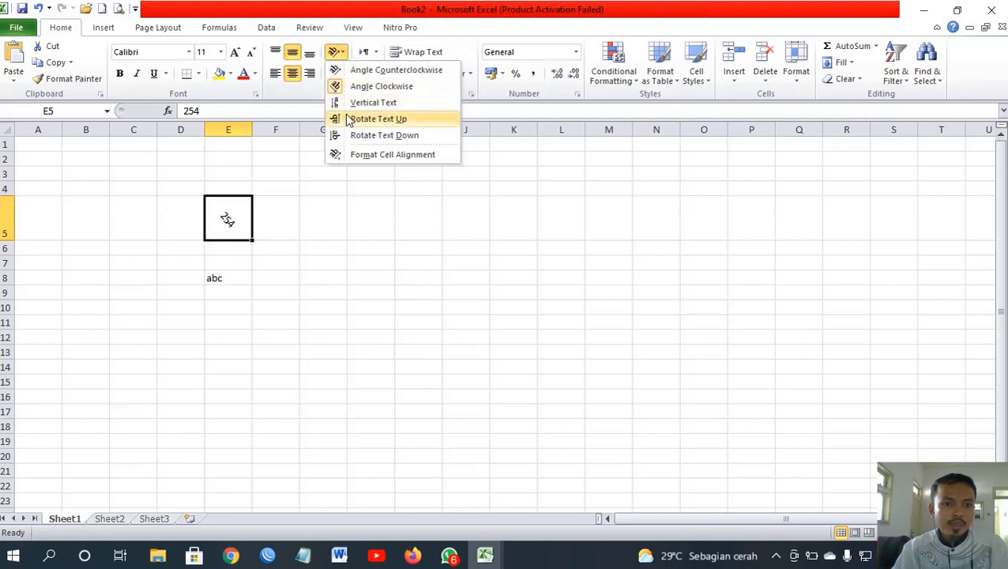
pyautogui.click(349, 155)
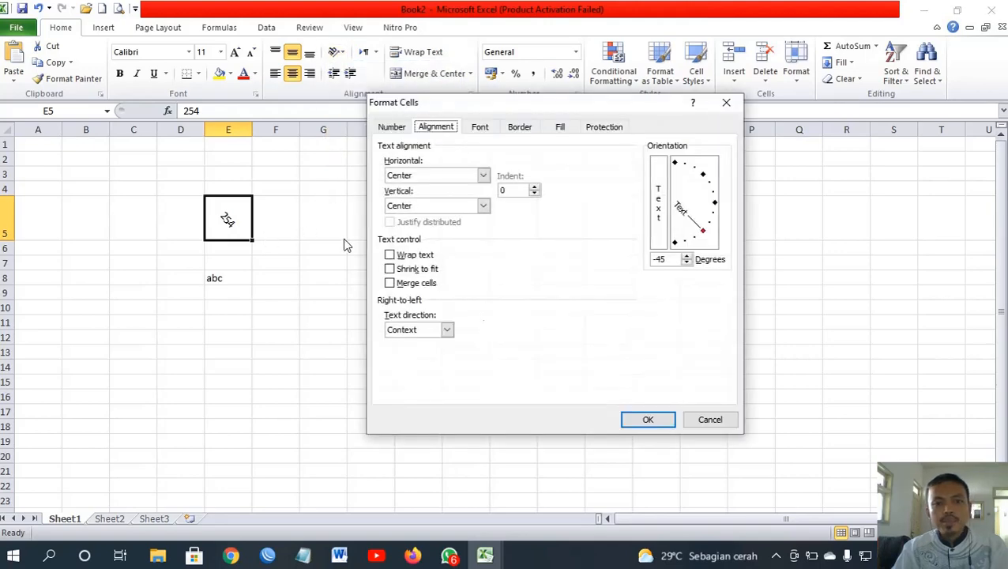
pyautogui.click(706, 415)
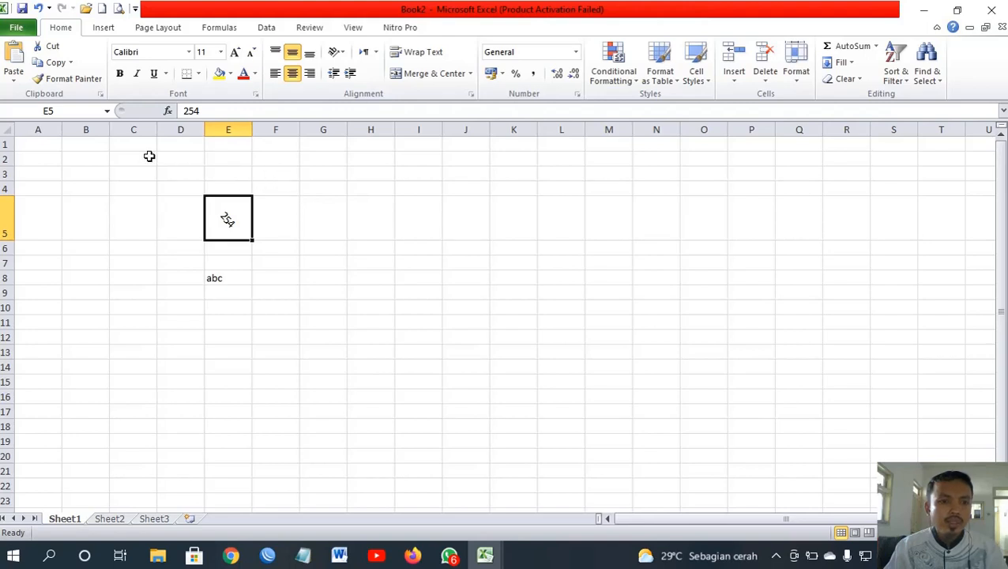
# Step: Enter the title DAFTAR NILAI PESERTA DIDIK in A1 and enlarge it to 14 pt
pyautogui.click(50, 148)
pyautogui.write('DAFTAR ')
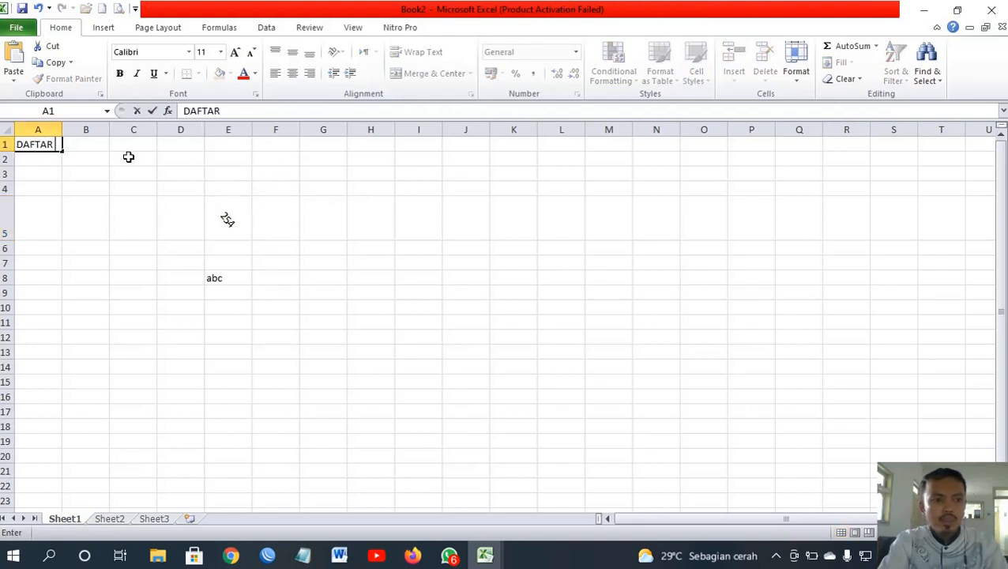
pyautogui.write('NILAI P')
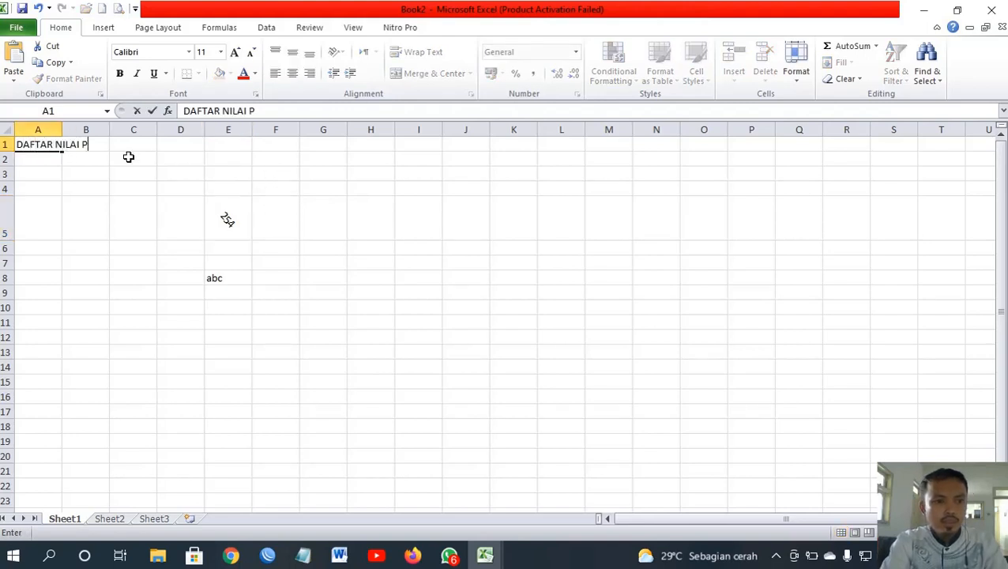
pyautogui.write('ESERTA DIDI')
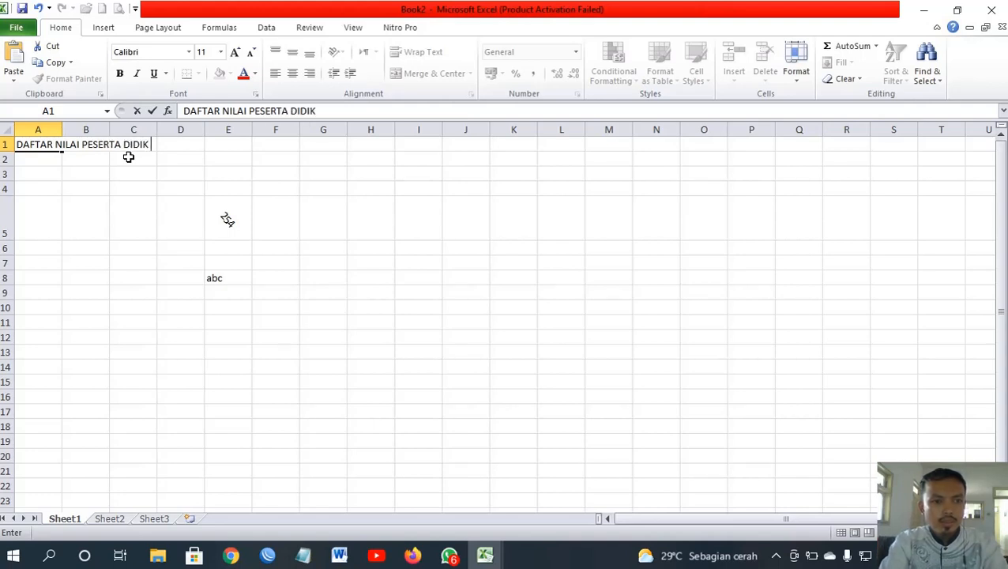
pyautogui.write('K')
pyautogui.press('Return')
pyautogui.press('Up')
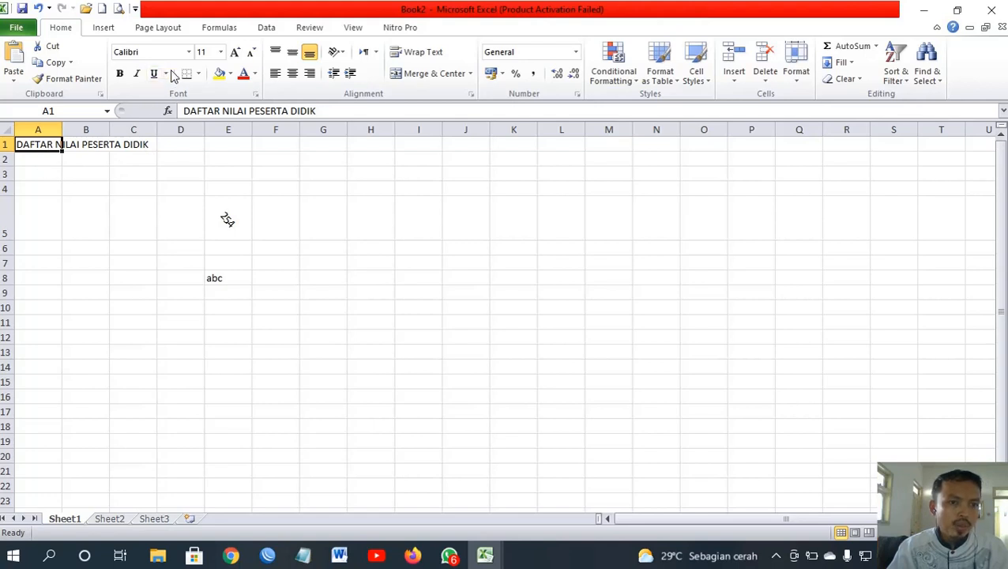
pyautogui.click(236, 52)
pyautogui.click(236, 52)
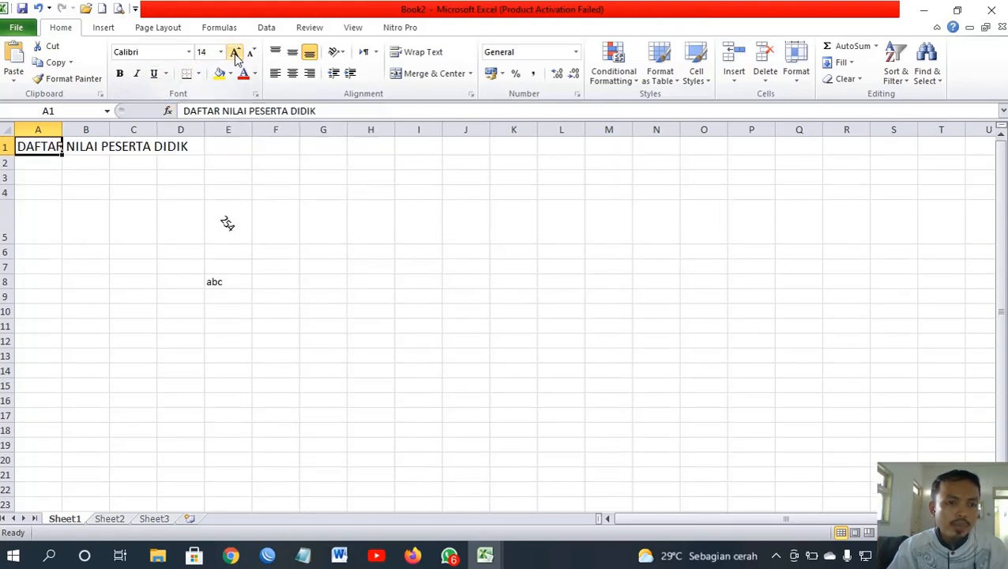
pyautogui.click(251, 52)
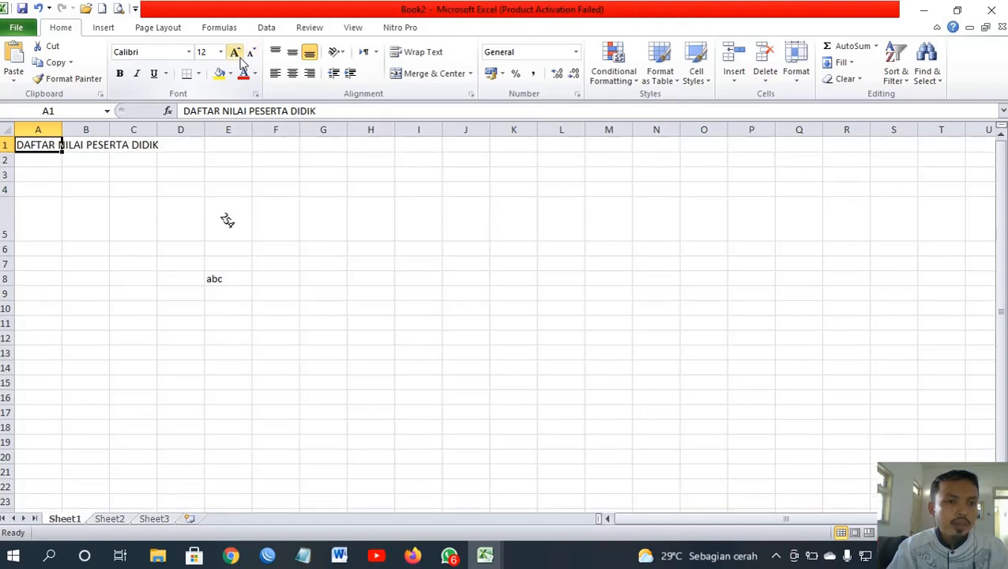
pyautogui.click(235, 53)
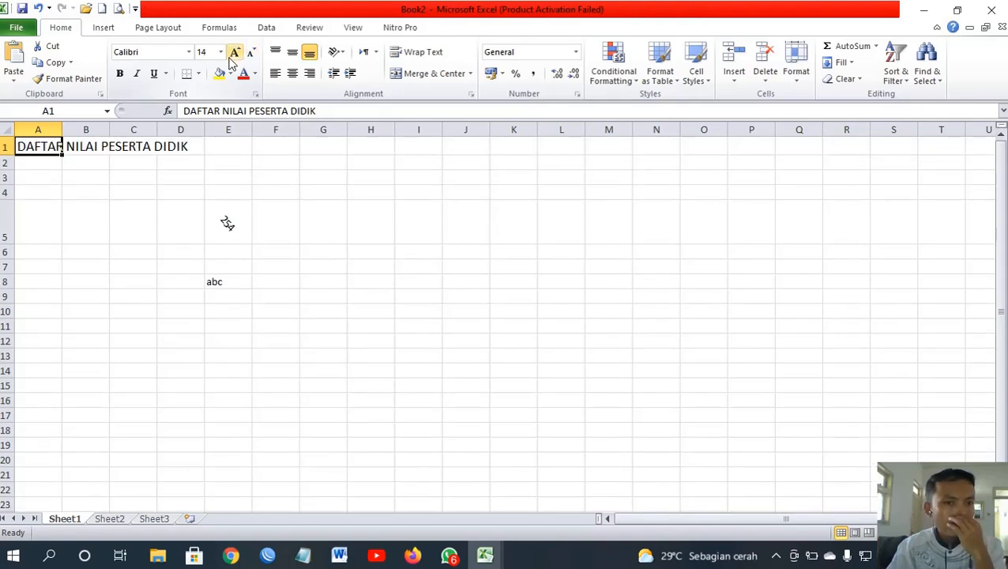
# Step: Clear the leftover test entries in D5:E8 and select A3
pyautogui.moveTo(44, 146); pyautogui.dragTo(166, 146)
pyautogui.moveTo(184, 226); pyautogui.dragTo(247, 287)
pyautogui.press('Delete')
pyautogui.click(35, 176)
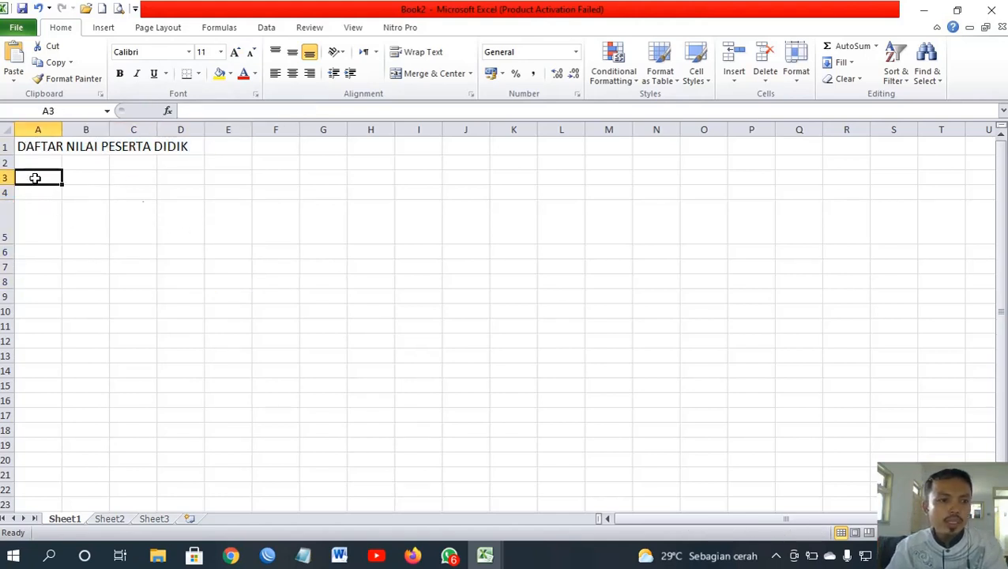
# Step: Enter headers NO, NAMA and MATA PELAJARAN across A3:C3
pyautogui.write('NO')
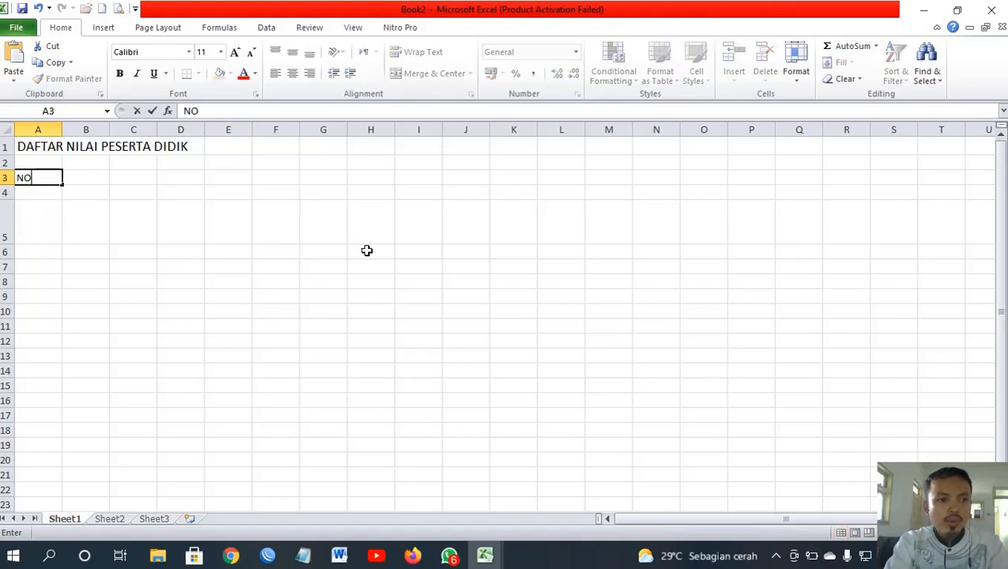
pyautogui.press('Tab')
pyautogui.write('NAMA')
pyautogui.press('Tab')
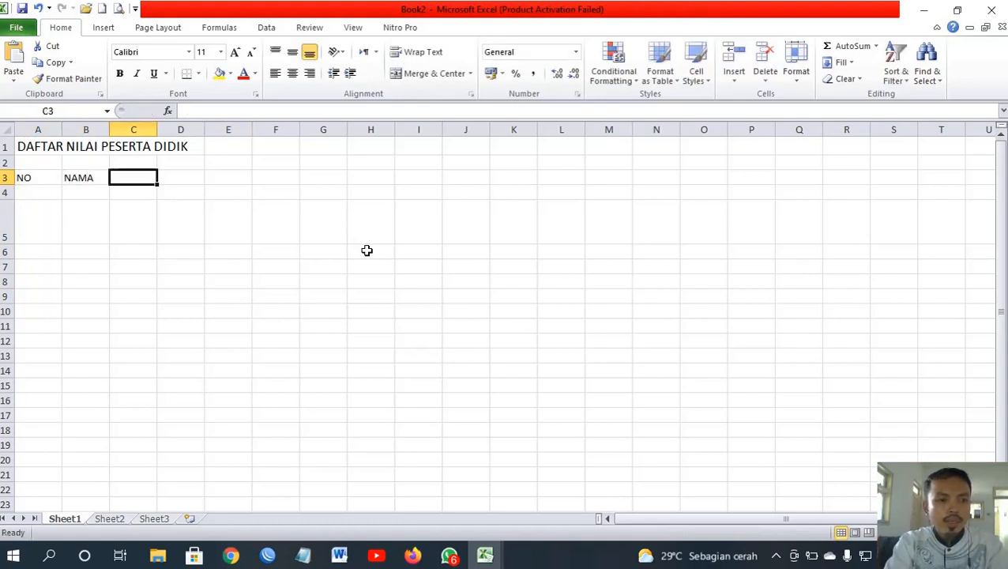
pyautogui.write('MATA ')
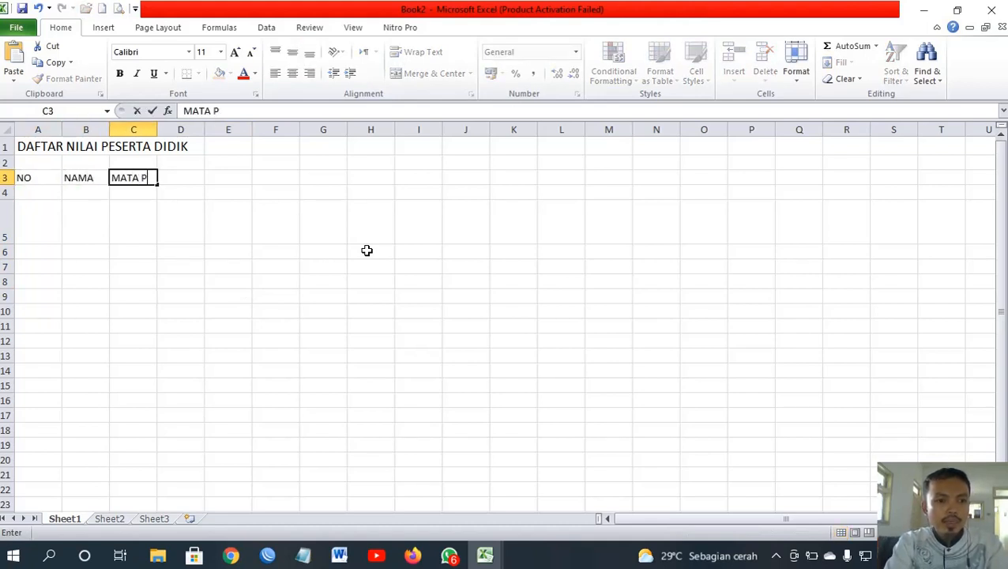
pyautogui.write('PELAJARAN')
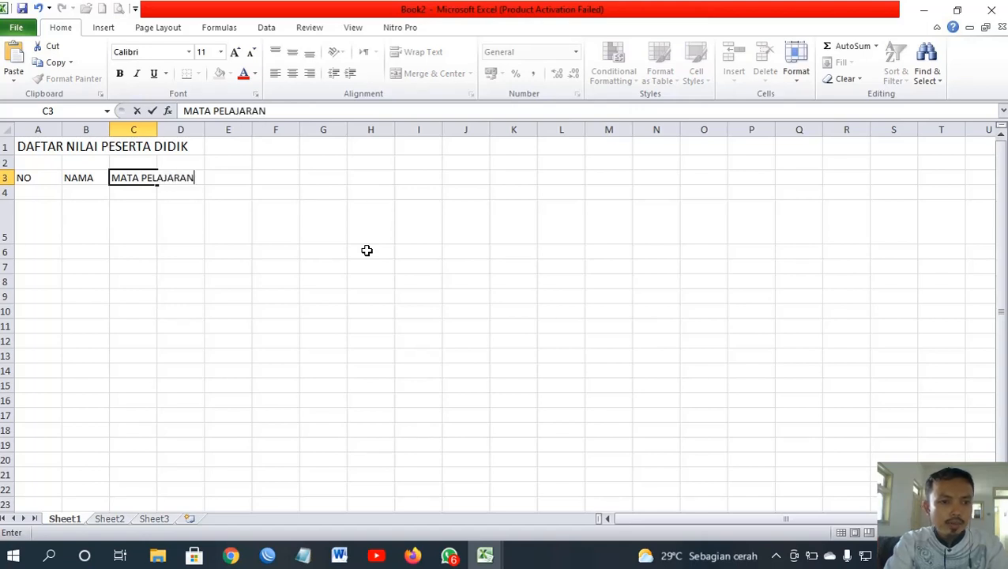
pyautogui.press('Return')
# Step: Enter the subjects BIND, BING and MTK in C4:E4
pyautogui.press('Tab')
pyautogui.press('Tab')
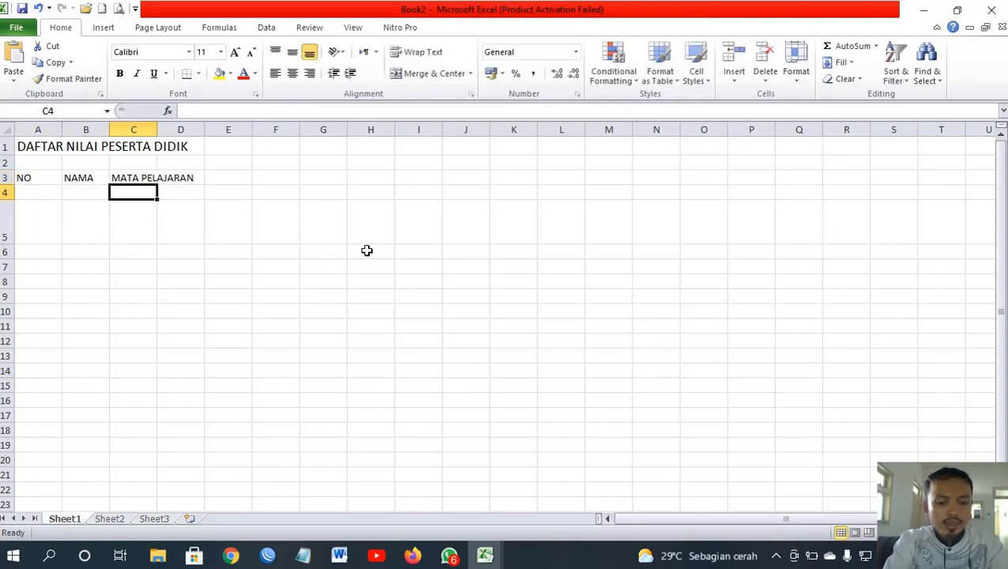
pyautogui.write('BI')
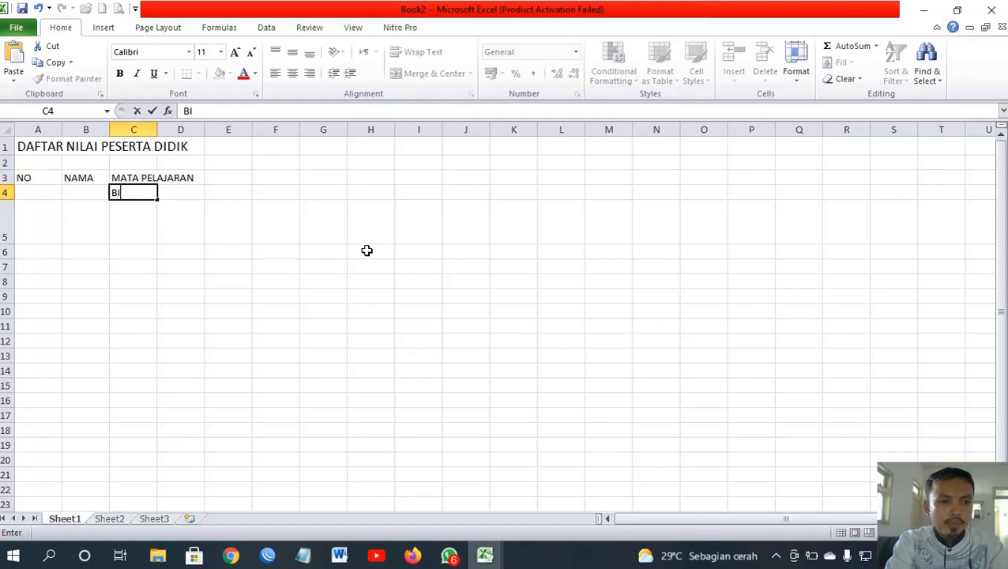
pyautogui.write('ND')
pyautogui.press('Tab')
pyautogui.write('B')
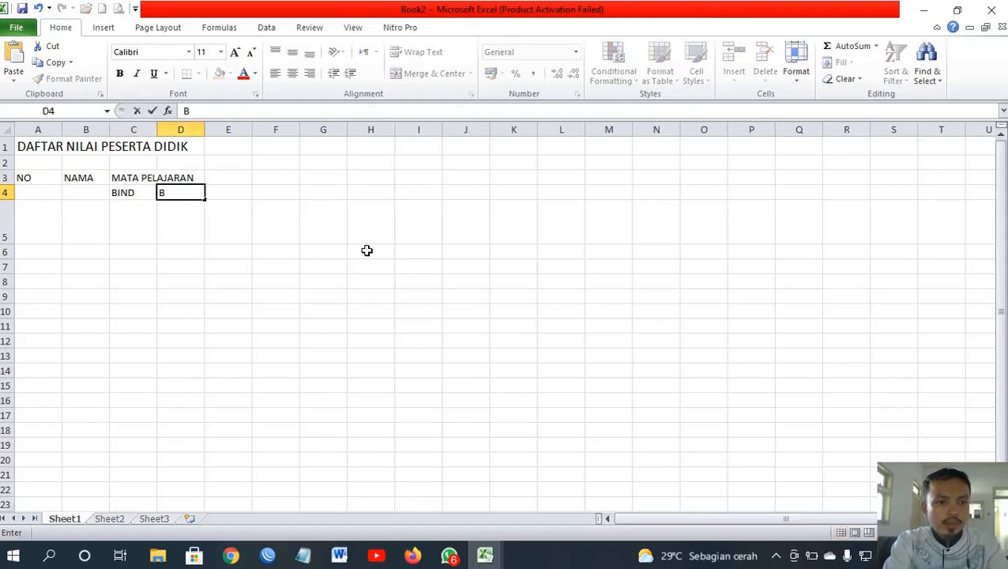
pyautogui.write('ING')
pyautogui.press('Tab')
pyautogui.write('MT')
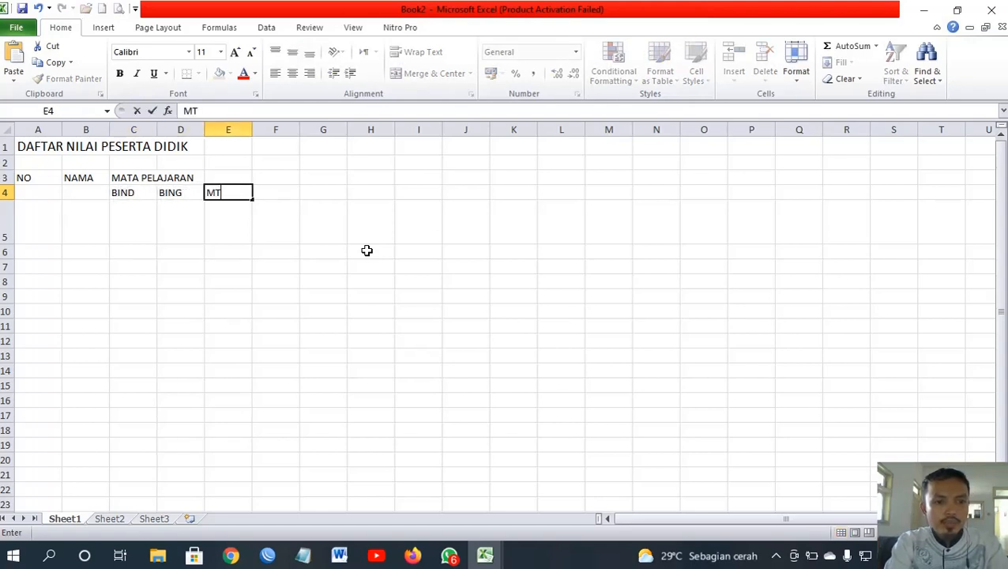
pyautogui.write('K')
pyautogui.press('Return')
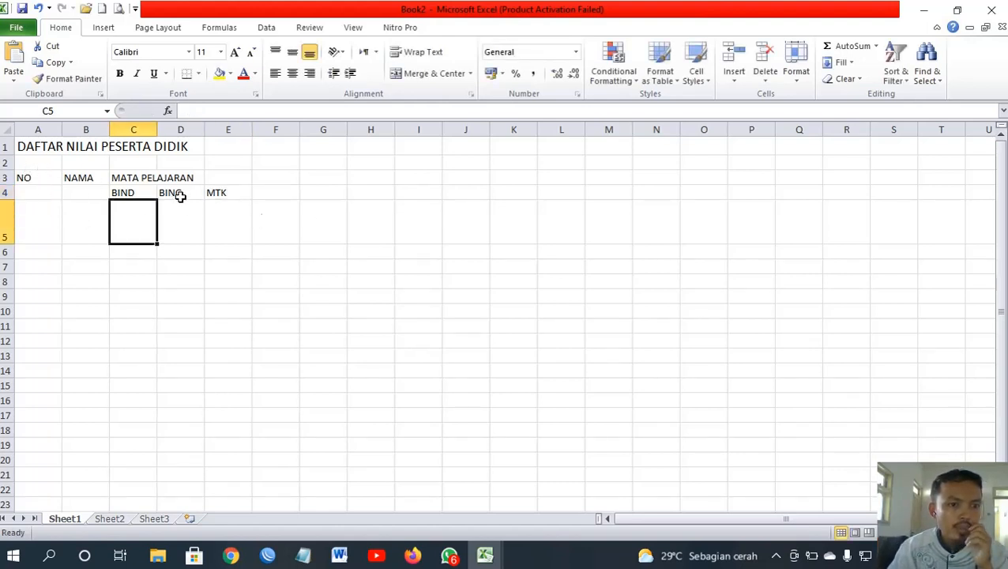
# Step: Check the header cells NO, NAMA and MATA PELAJARAN across row 3 to E3
pyautogui.click(45, 179)
pyautogui.click(79, 178)
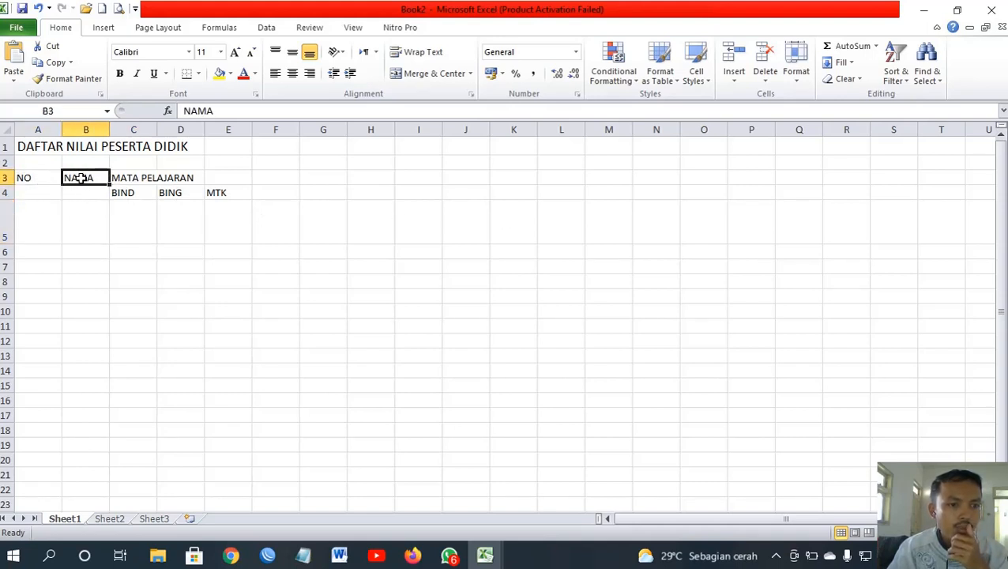
pyautogui.click(138, 180)
pyautogui.click(180, 174)
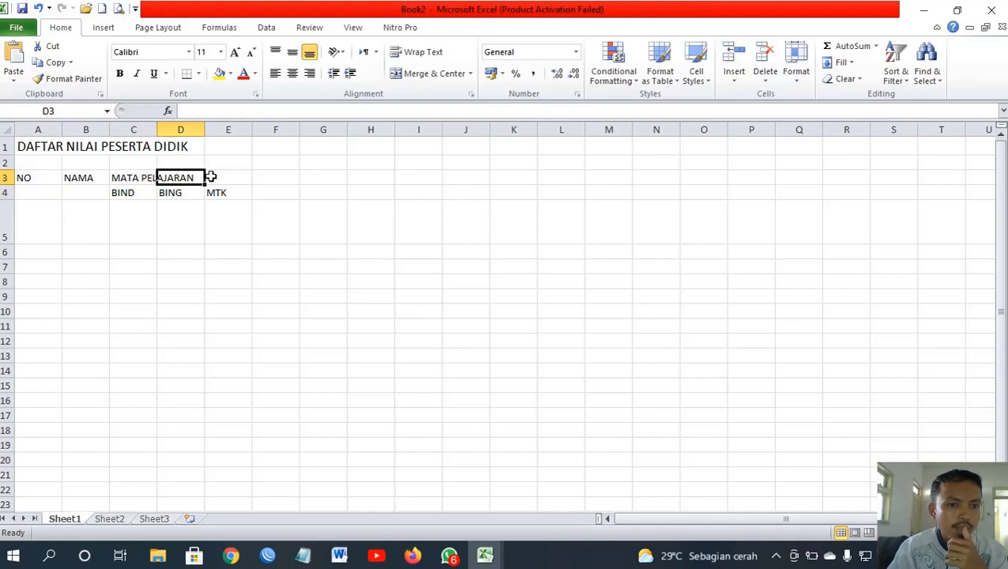
pyautogui.click(211, 176)
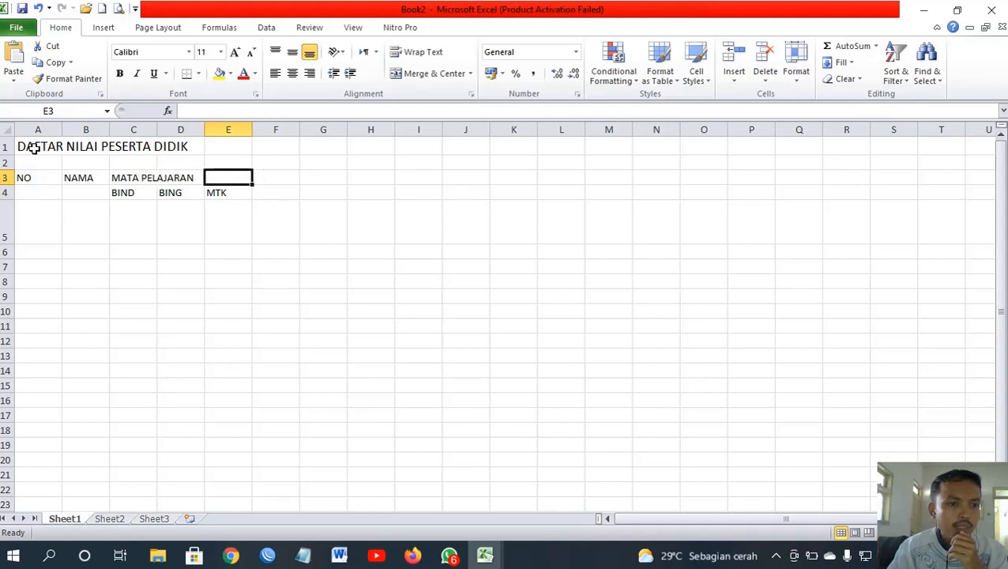
# Step: Merge and center A1:E1 so the title spans the table
pyautogui.moveTo(34, 147); pyautogui.dragTo(230, 148)
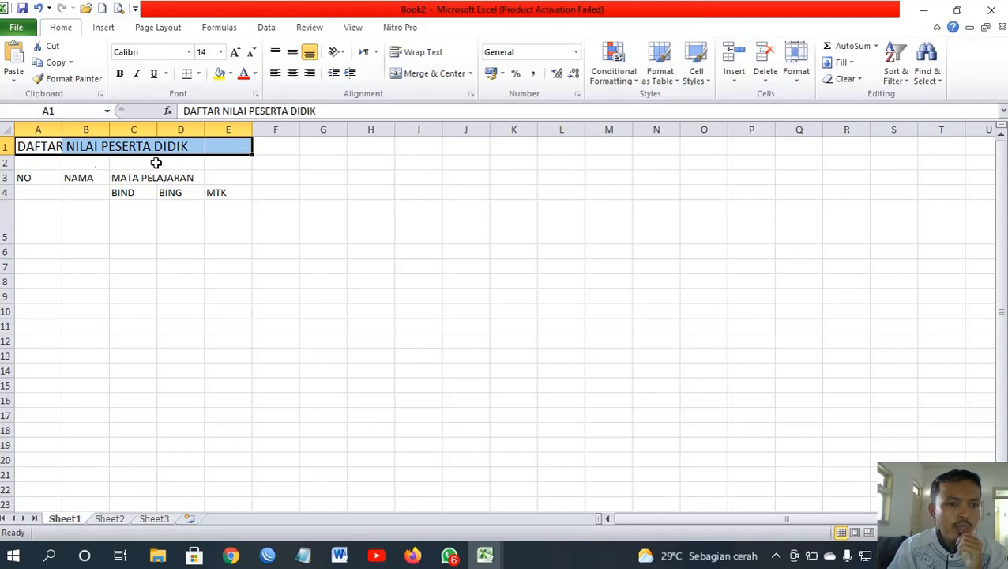
pyautogui.click(30, 162)
pyautogui.moveTo(30, 148); pyautogui.dragTo(223, 147)
pyautogui.click(428, 75)
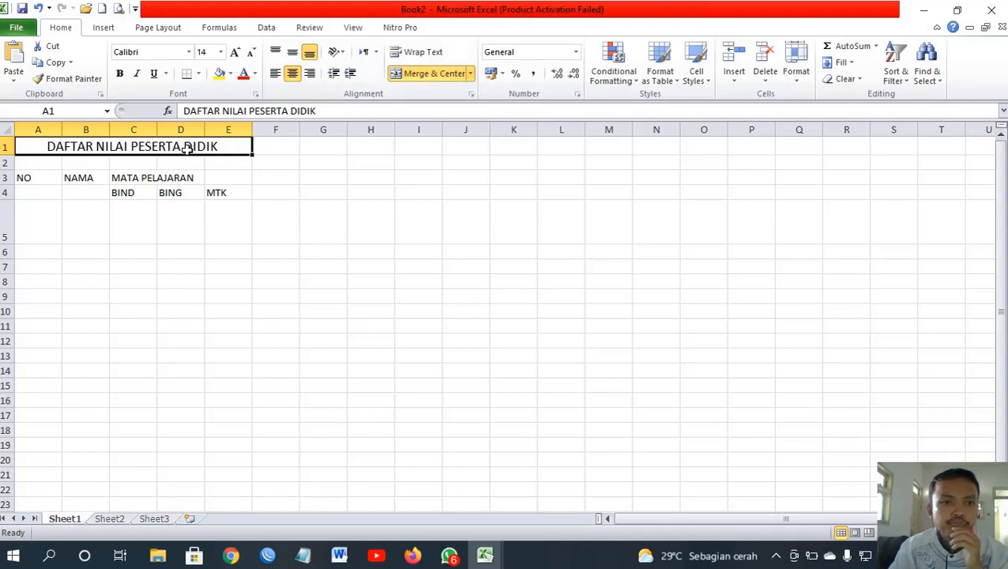
pyautogui.click(42, 197)
pyautogui.click(174, 224)
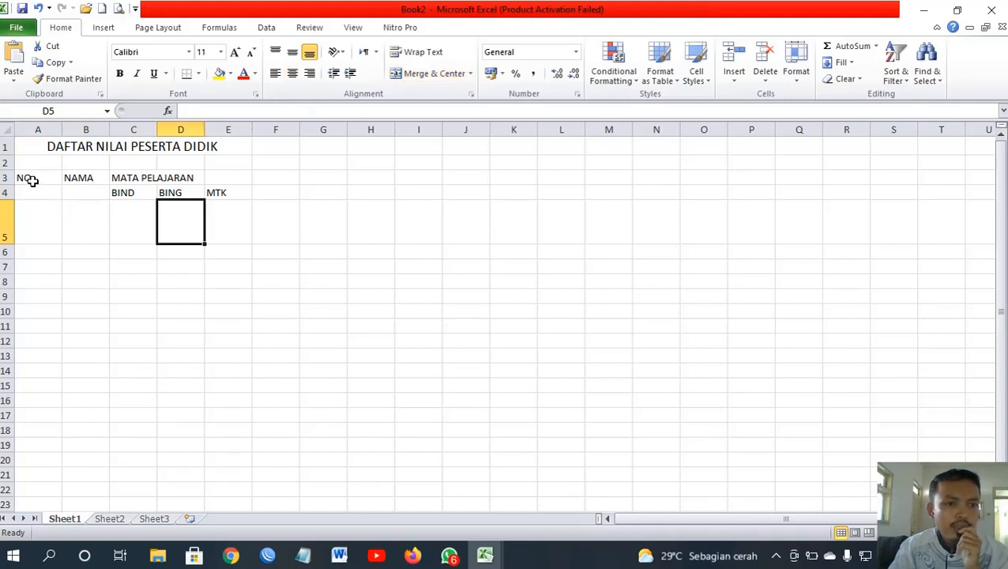
# Step: Apply All Borders to the table range A3:E14
pyautogui.moveTo(30, 181); pyautogui.dragTo(210, 330)
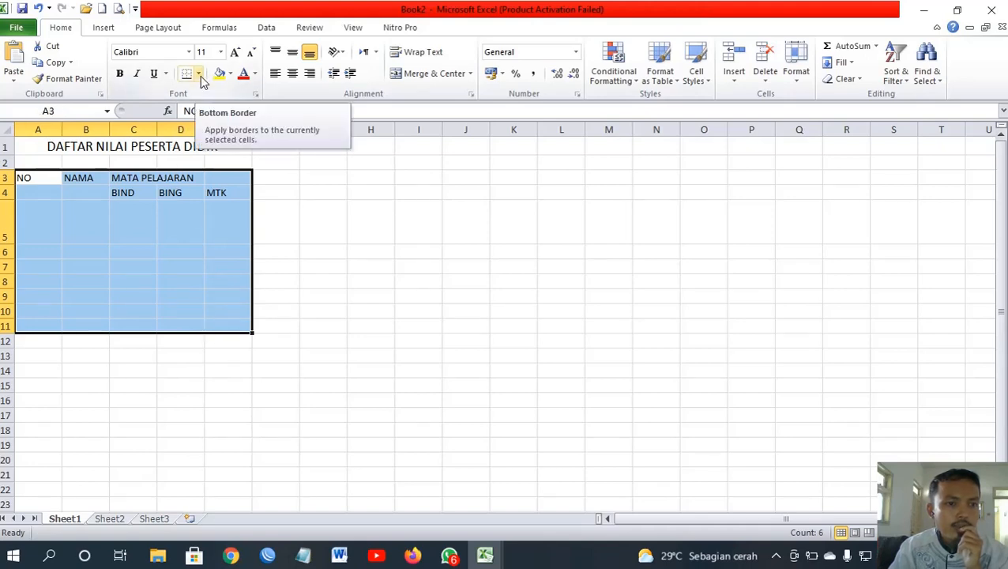
pyautogui.click(340, 221)
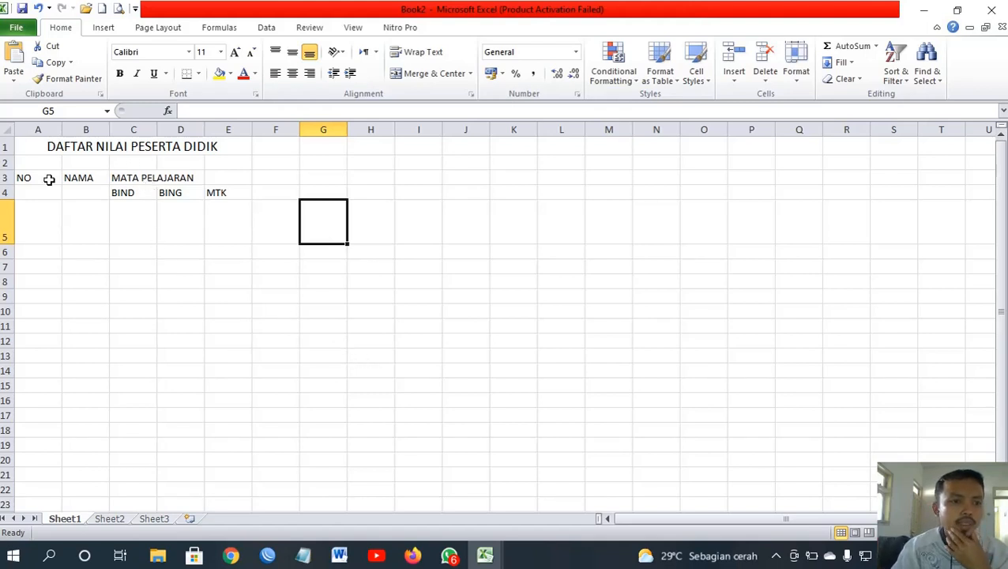
pyautogui.click(45, 204)
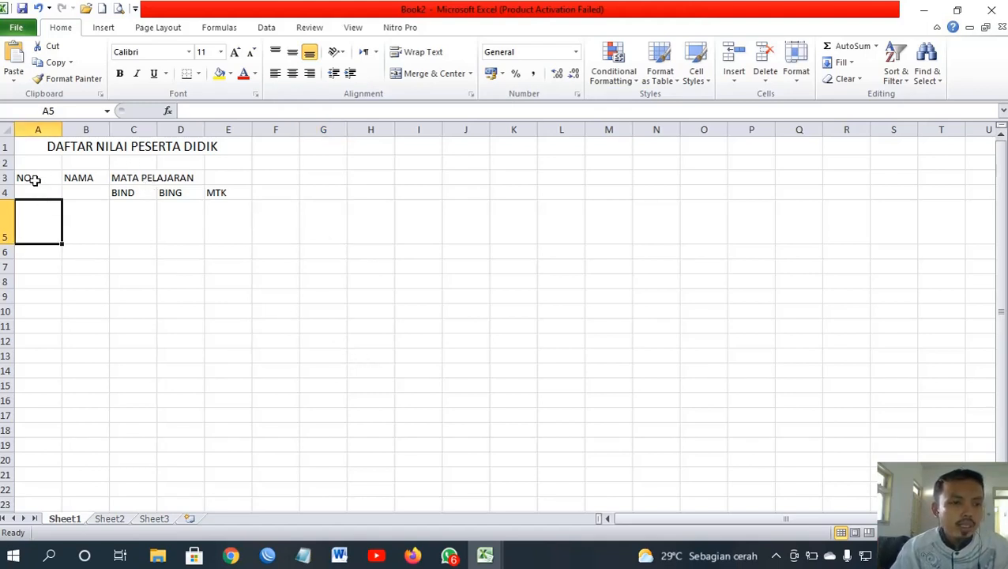
pyautogui.moveTo(33, 180); pyautogui.dragTo(223, 371)
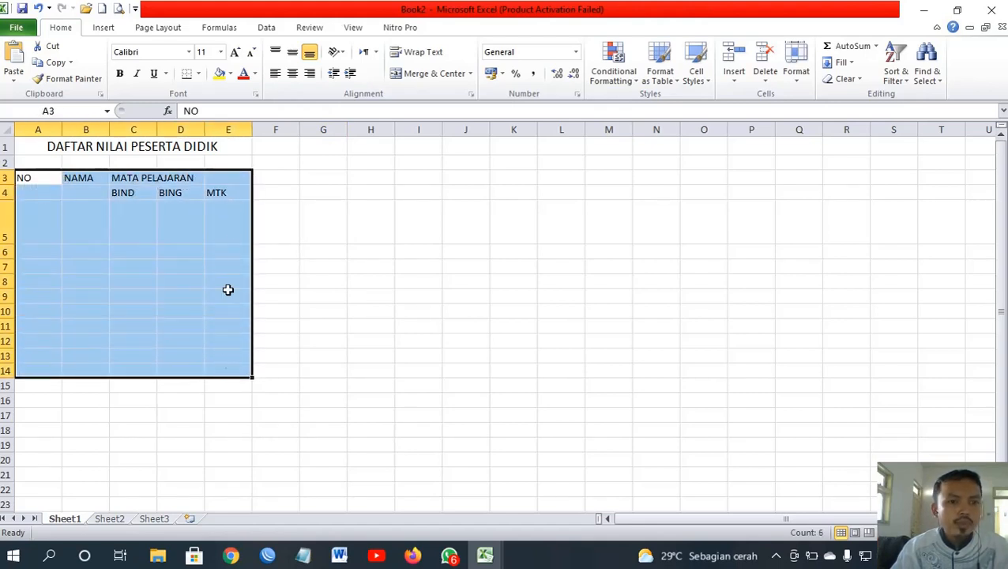
pyautogui.click(198, 74)
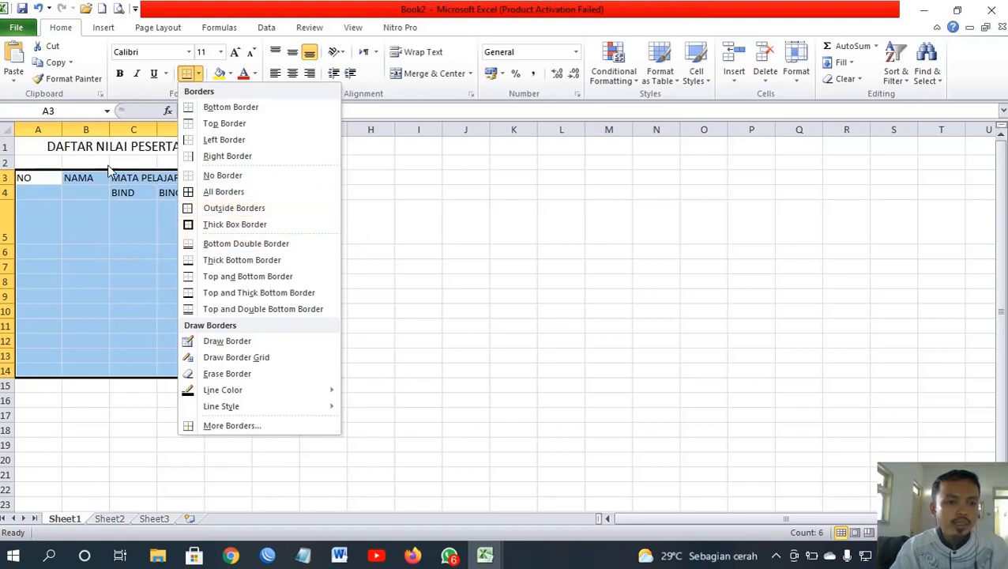
pyautogui.click(223, 198)
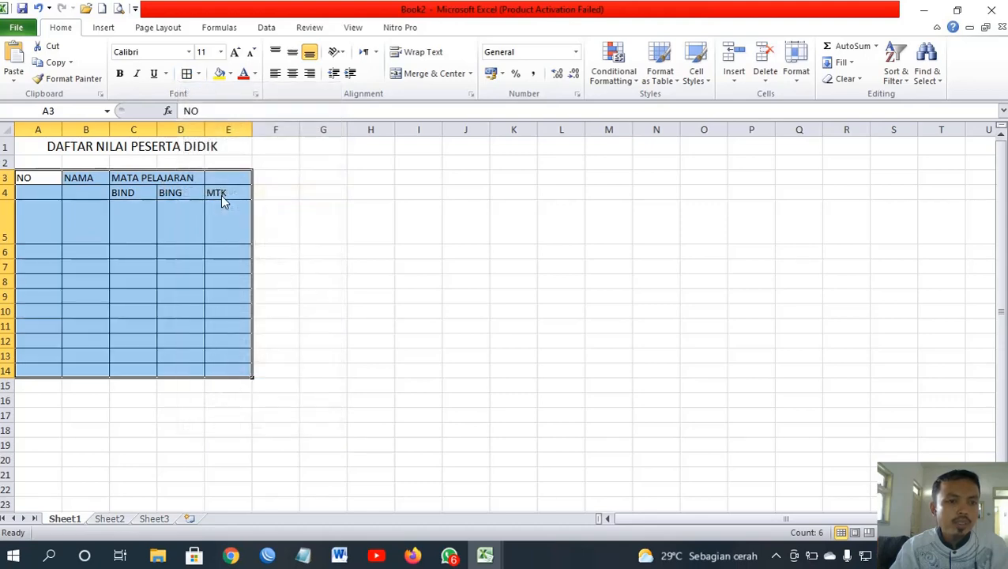
pyautogui.click(88, 232)
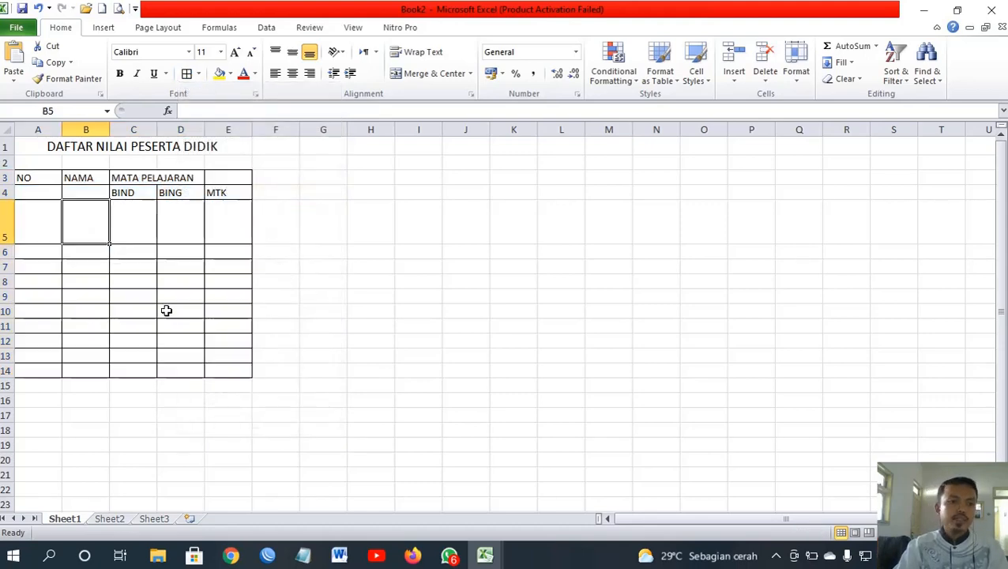
pyautogui.click(75, 150)
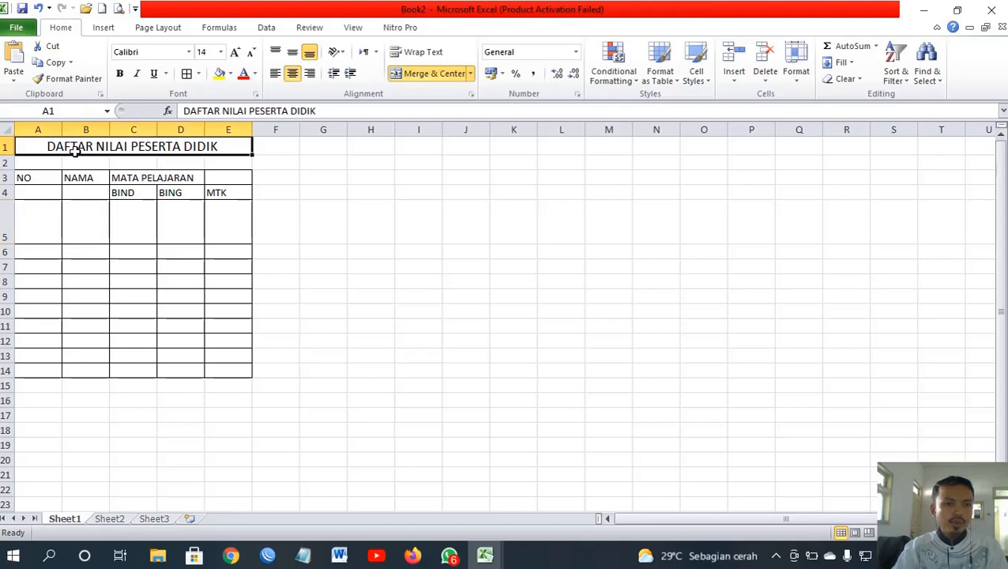
# Step: Merge NO across A3:A4, middle-align it, and narrow column A
pyautogui.click(35, 178)
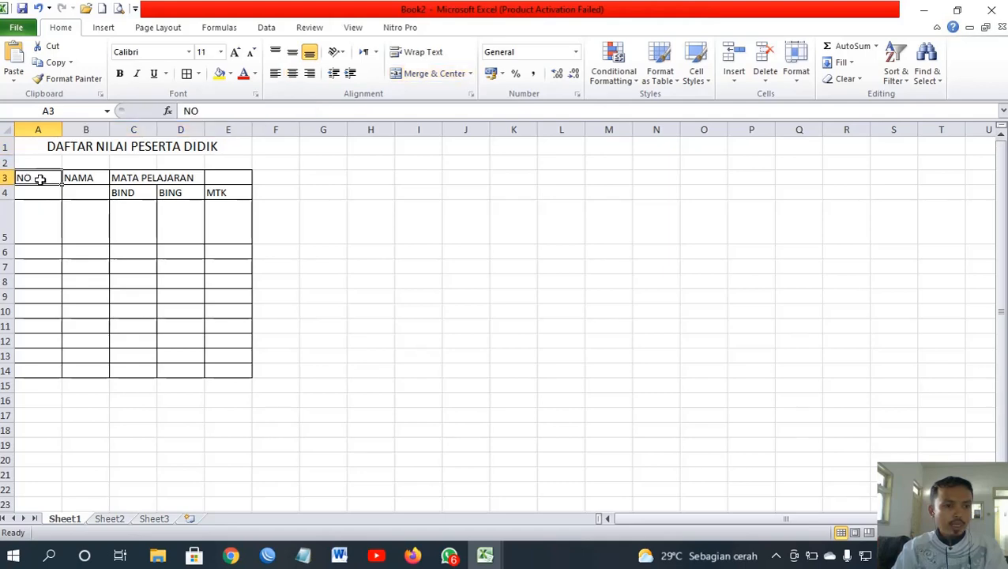
pyautogui.moveTo(42, 179); pyautogui.dragTo(39, 191)
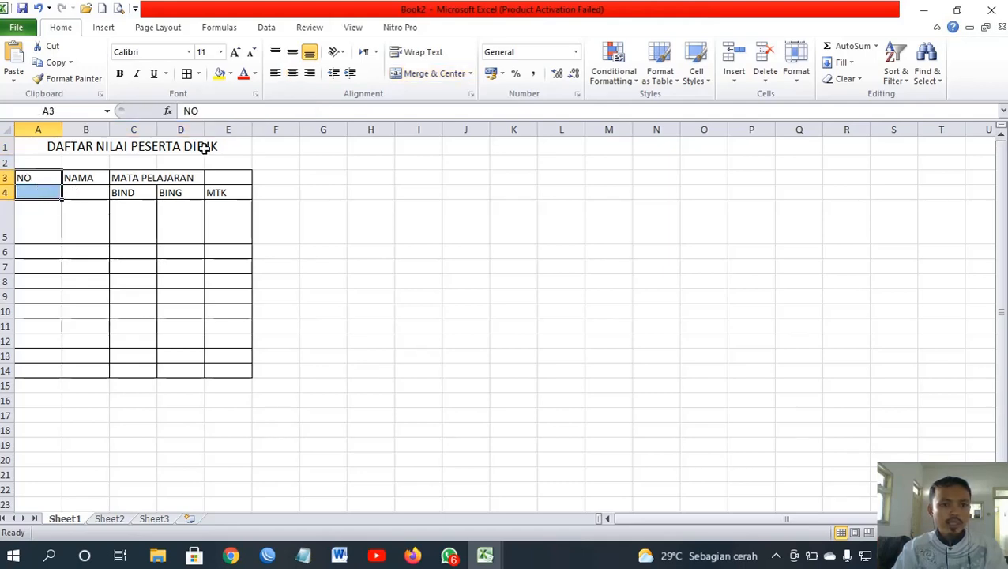
pyautogui.click(405, 75)
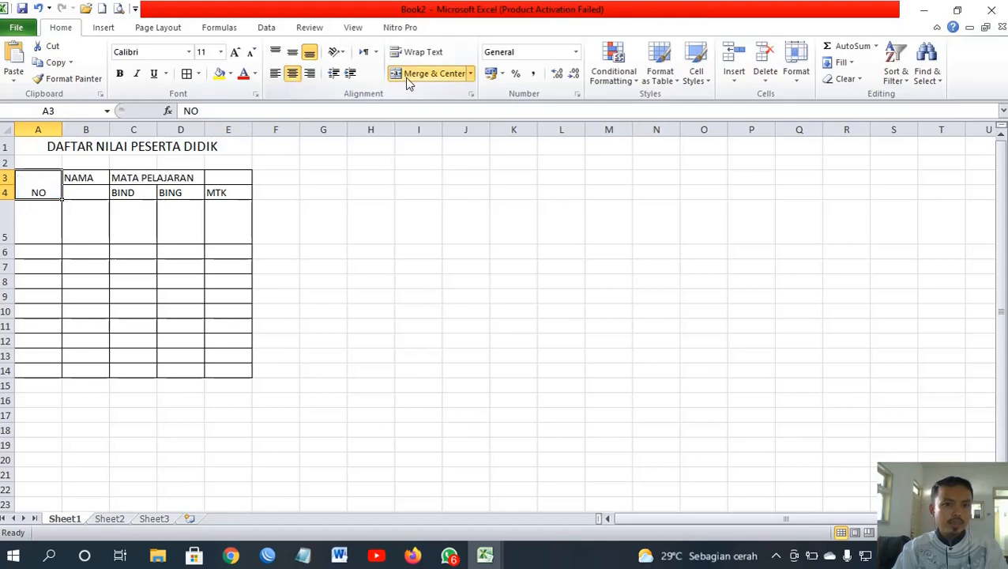
pyautogui.click(291, 54)
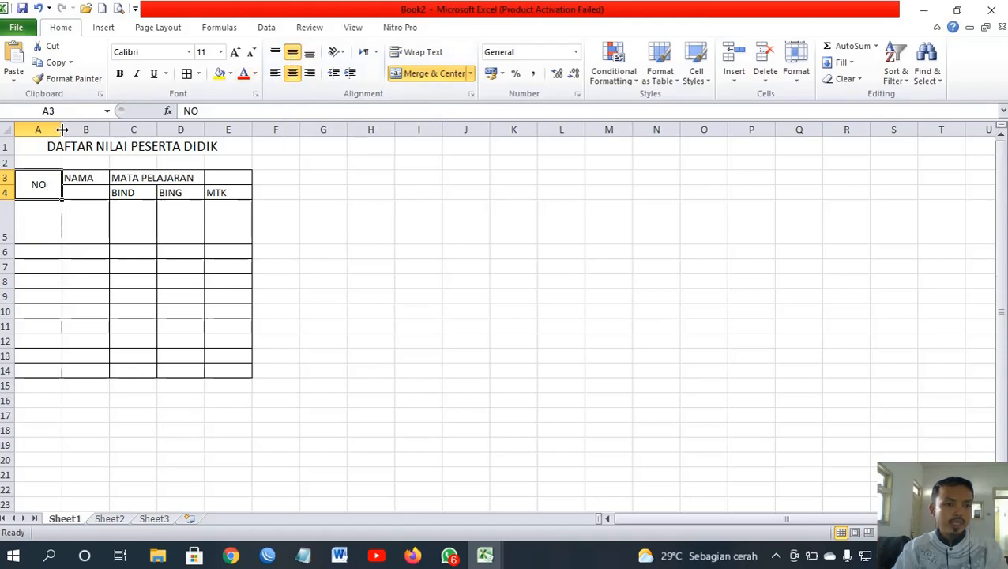
pyautogui.moveTo(62, 130); pyautogui.dragTo(49, 130)
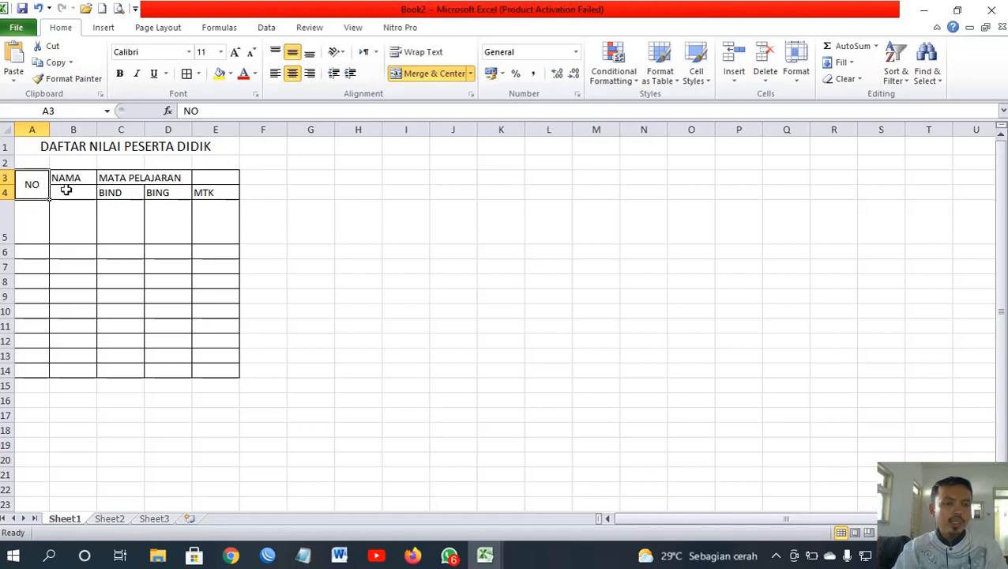
# Step: Copy the merged format onto NAMA in B3:B4 with Format Painter and widen column B
pyautogui.click(57, 82)
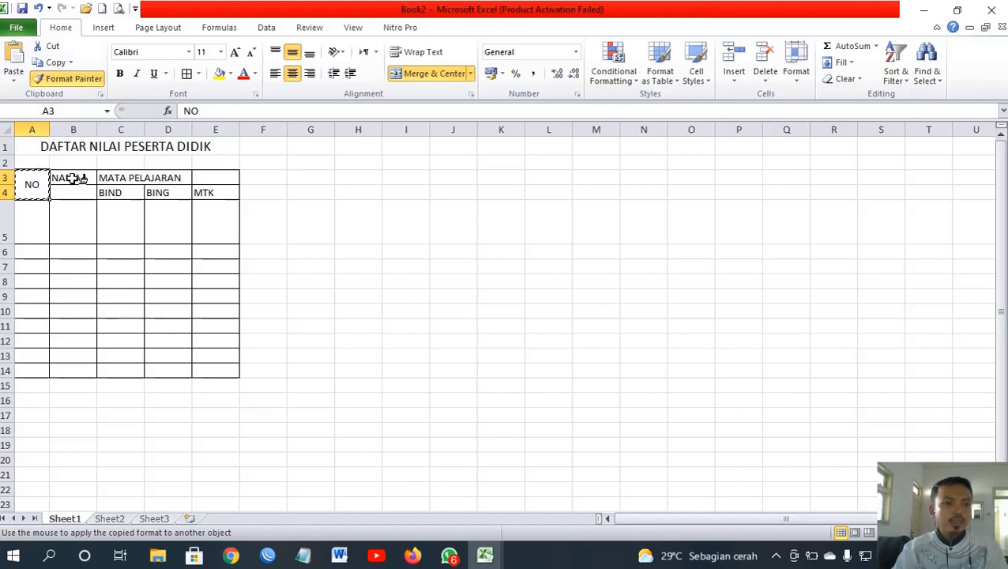
pyautogui.click(73, 179)
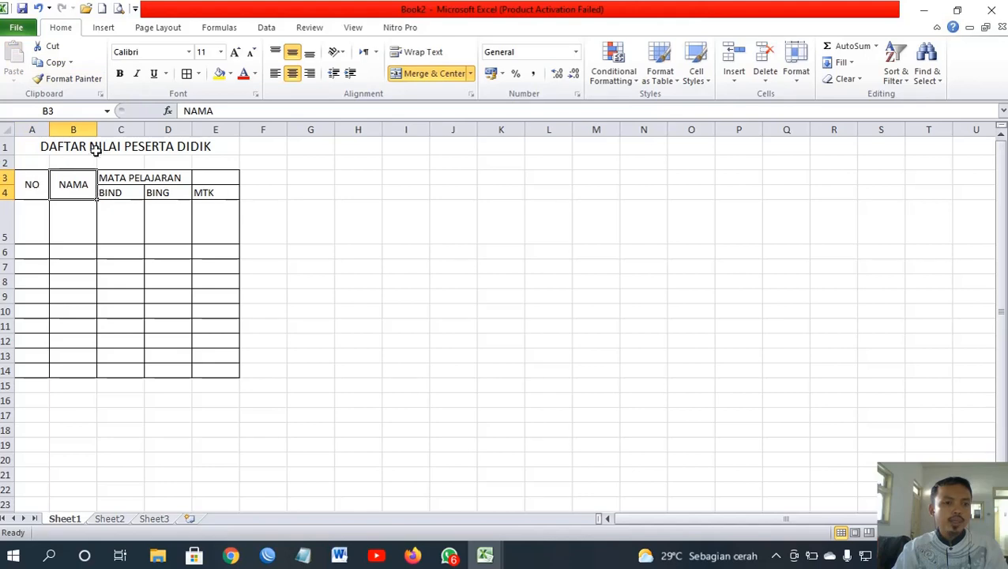
pyautogui.moveTo(96, 130); pyautogui.dragTo(237, 133)
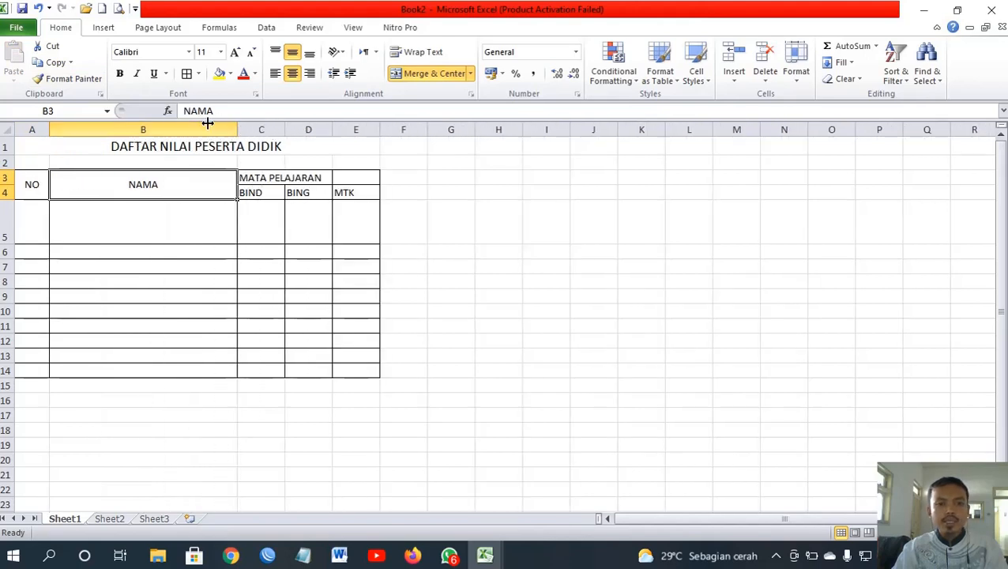
# Step: Merge and centre MATA PELAJARAN across C3:E3
pyautogui.click(264, 221)
pyautogui.click(255, 180)
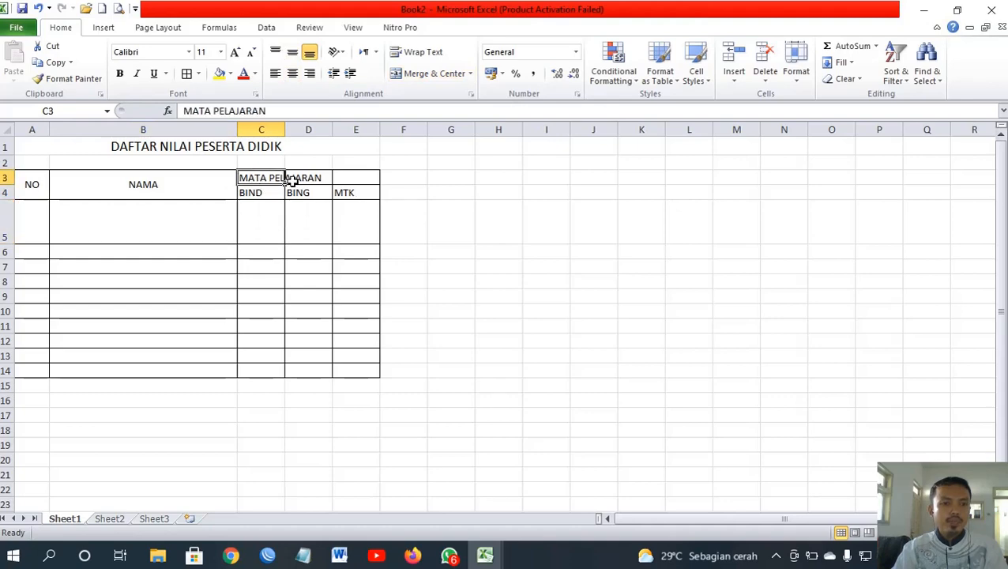
pyautogui.click(289, 177)
pyautogui.click(345, 177)
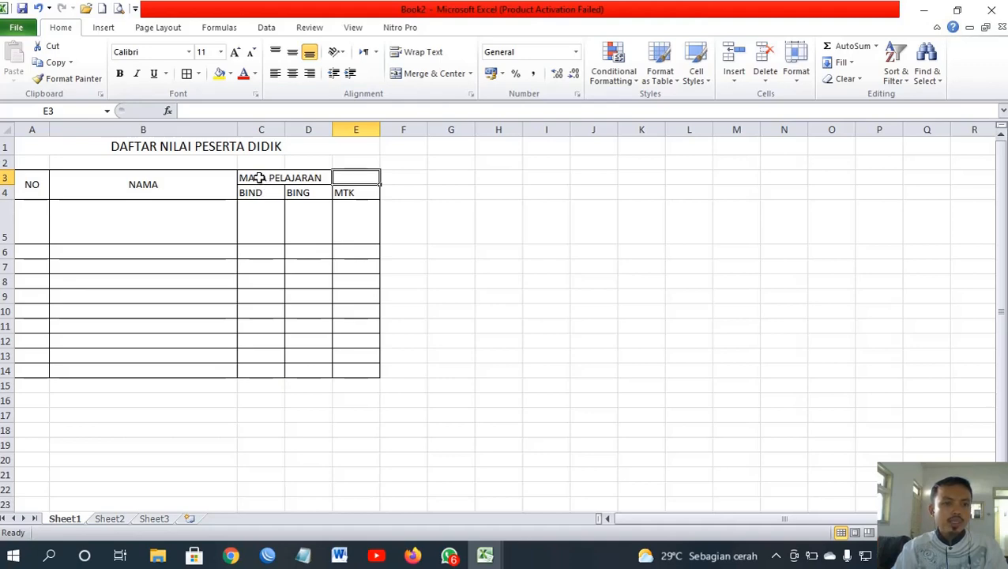
pyautogui.click(259, 177)
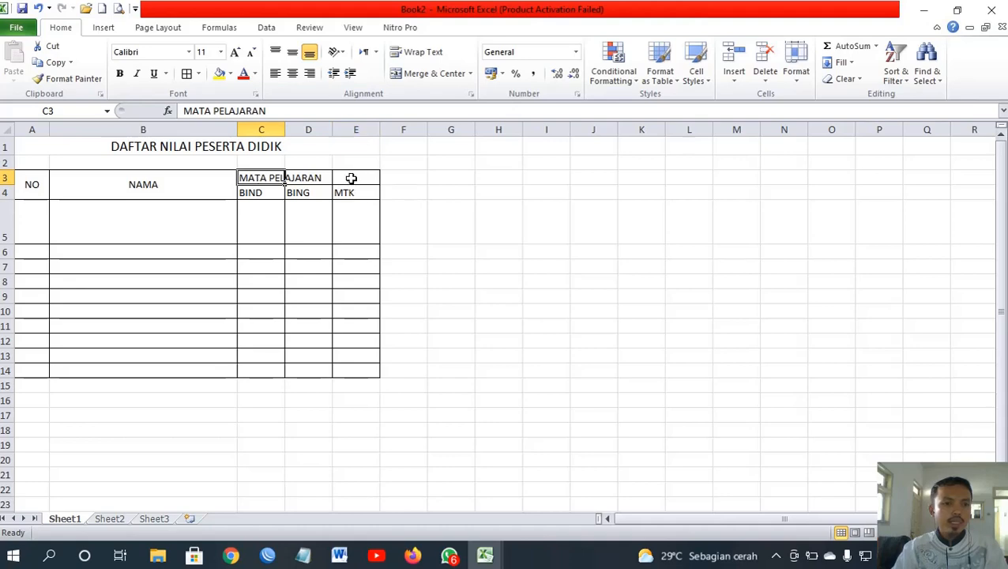
pyautogui.click(350, 177)
pyautogui.moveTo(258, 179); pyautogui.dragTo(340, 177)
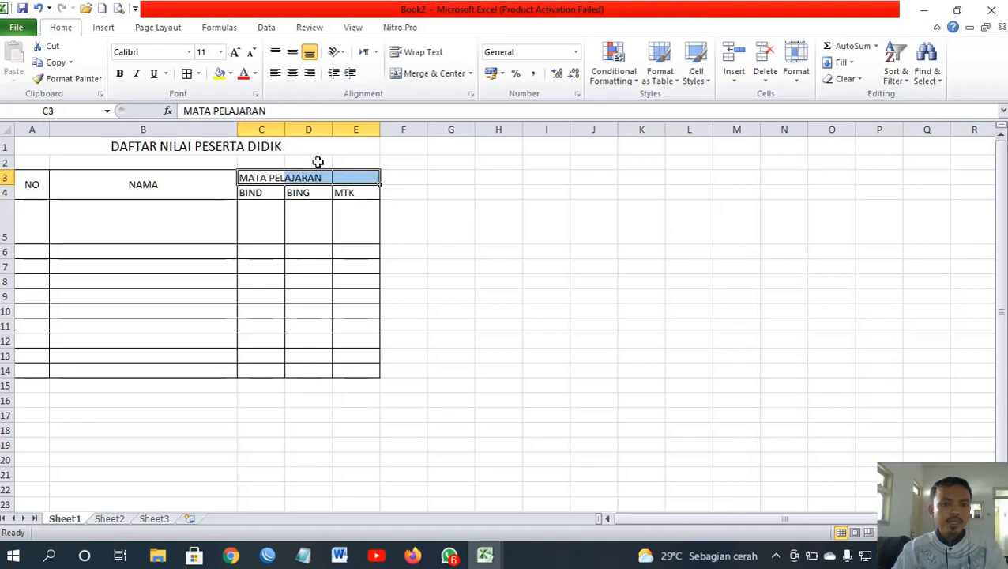
pyautogui.click(422, 78)
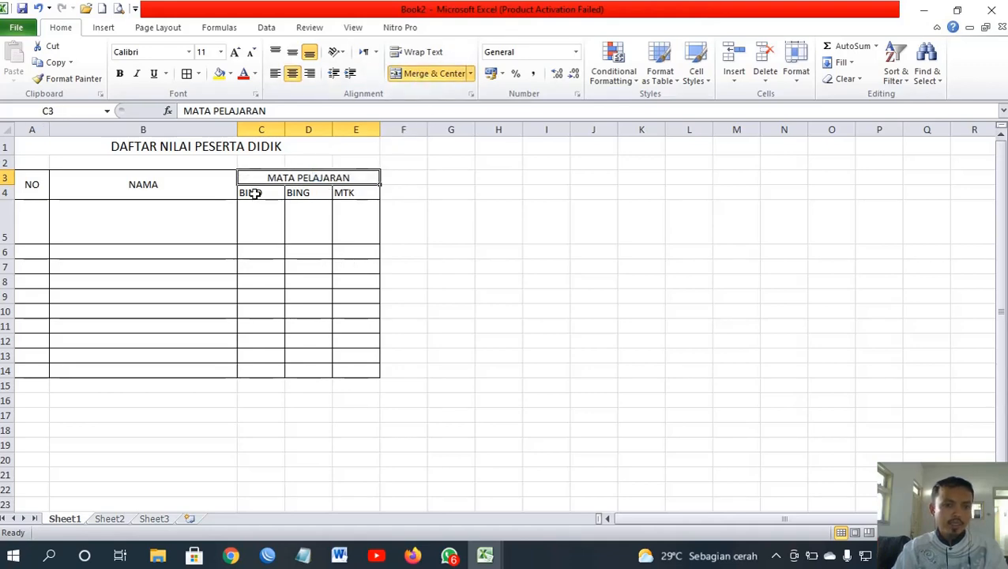
# Step: Centre the BIND, BING and MTK headers in C4:E4
pyautogui.moveTo(253, 193); pyautogui.dragTo(349, 193)
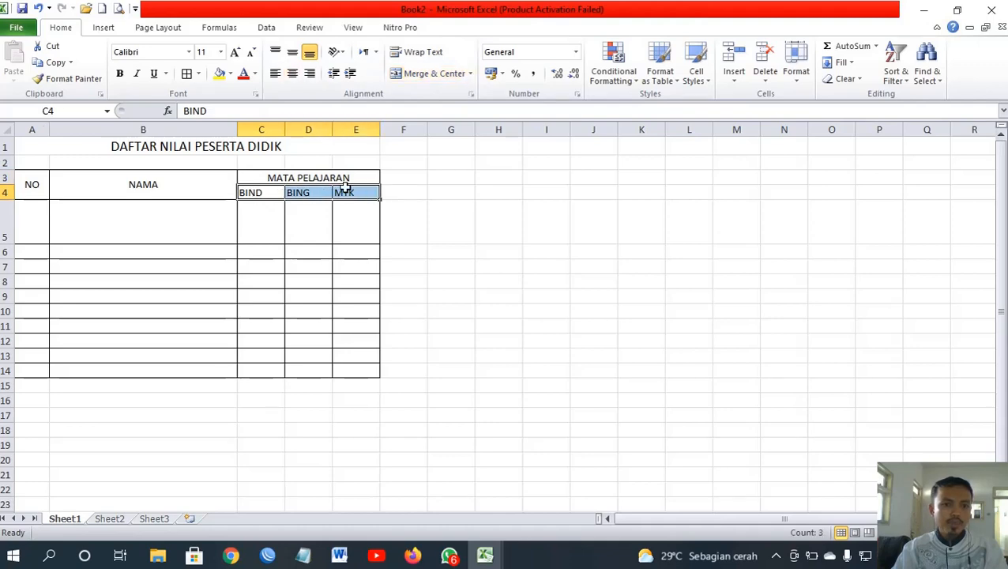
pyautogui.click(293, 76)
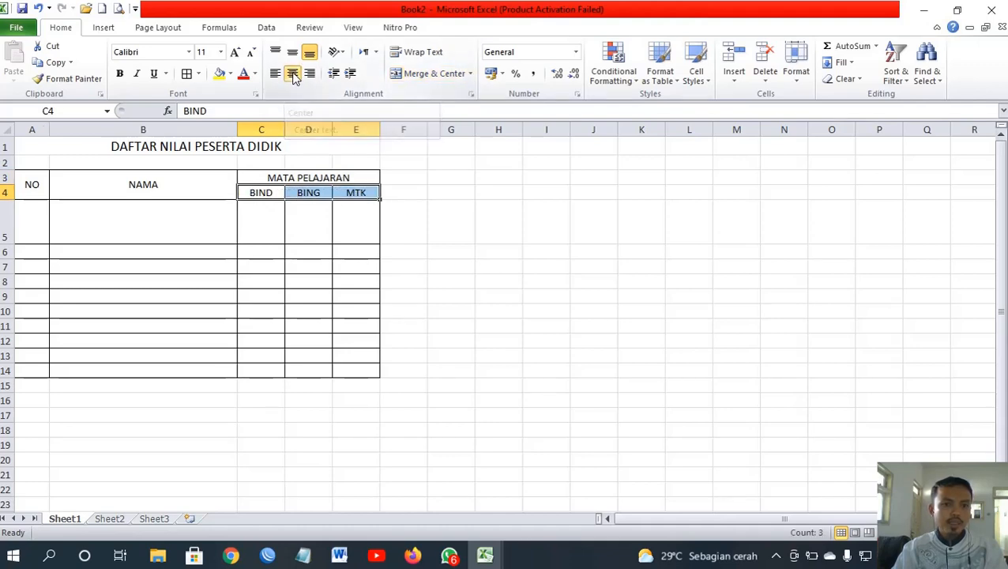
pyautogui.click(180, 237)
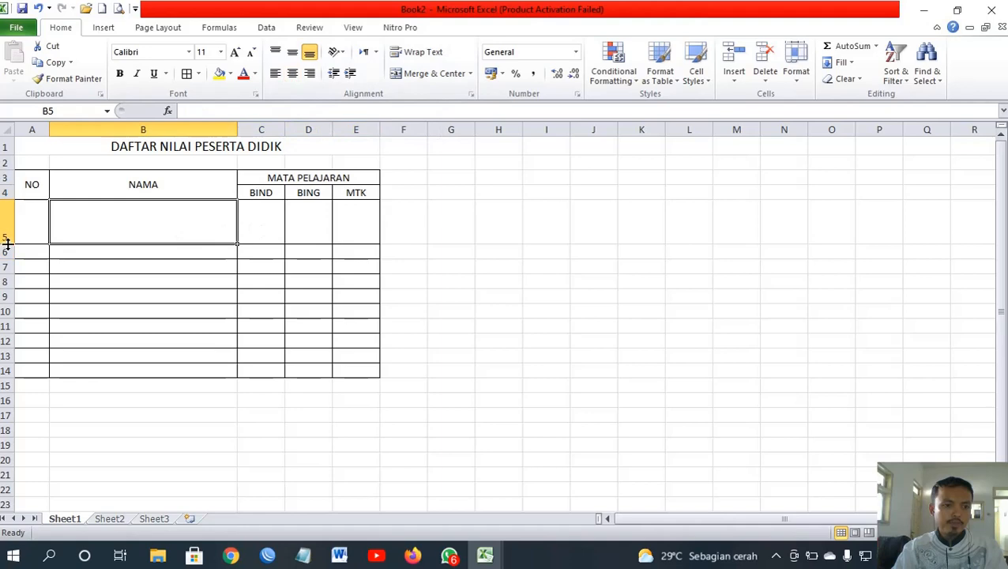
# Step: Restore row 5 to normal height and make headers A3:E4 bold on grey fill
pyautogui.moveTo(7, 245); pyautogui.dragTo(7, 215)
pyautogui.click(304, 253)
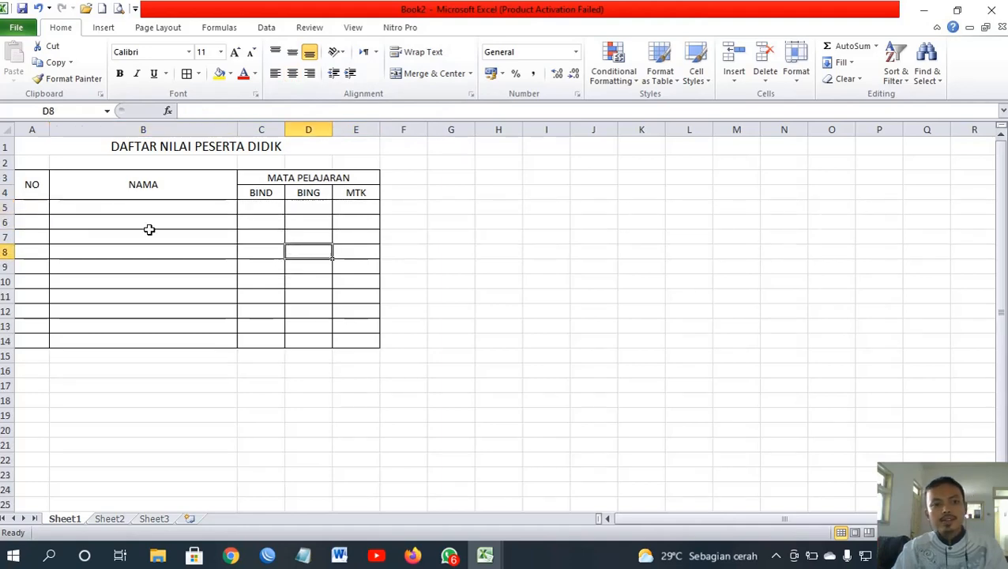
pyautogui.moveTo(29, 187); pyautogui.dragTo(345, 193)
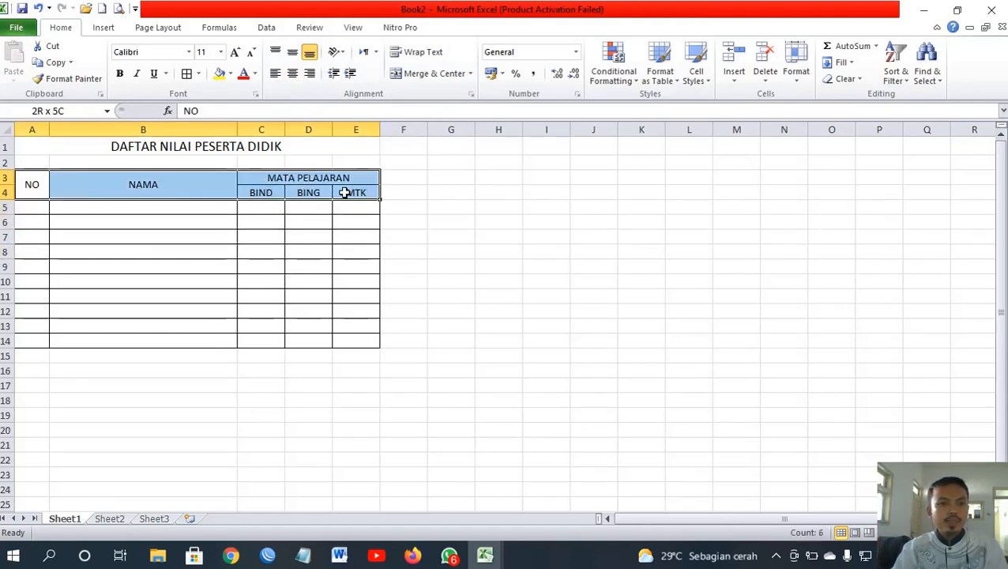
pyautogui.click(256, 74)
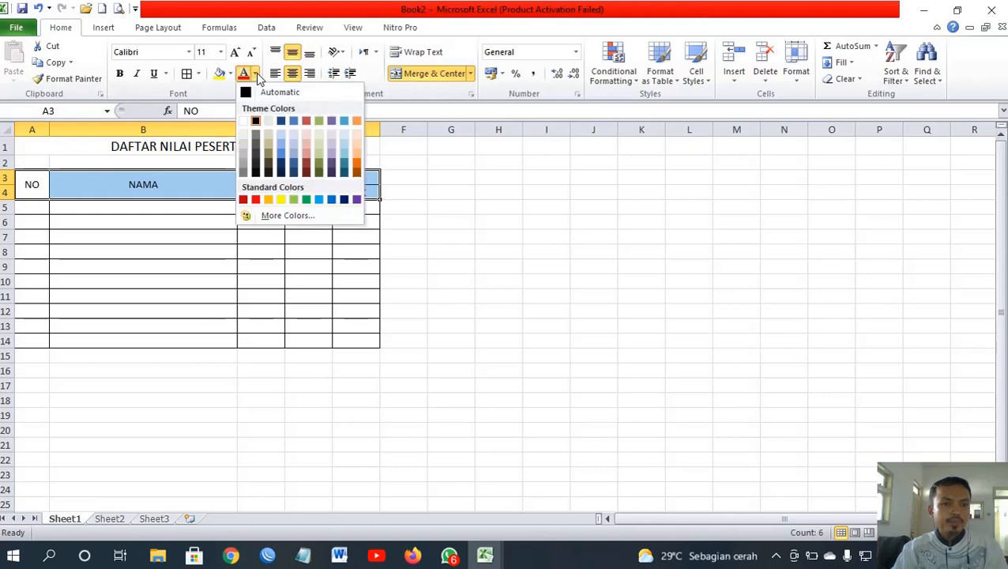
pyautogui.click(256, 75)
pyautogui.click(230, 74)
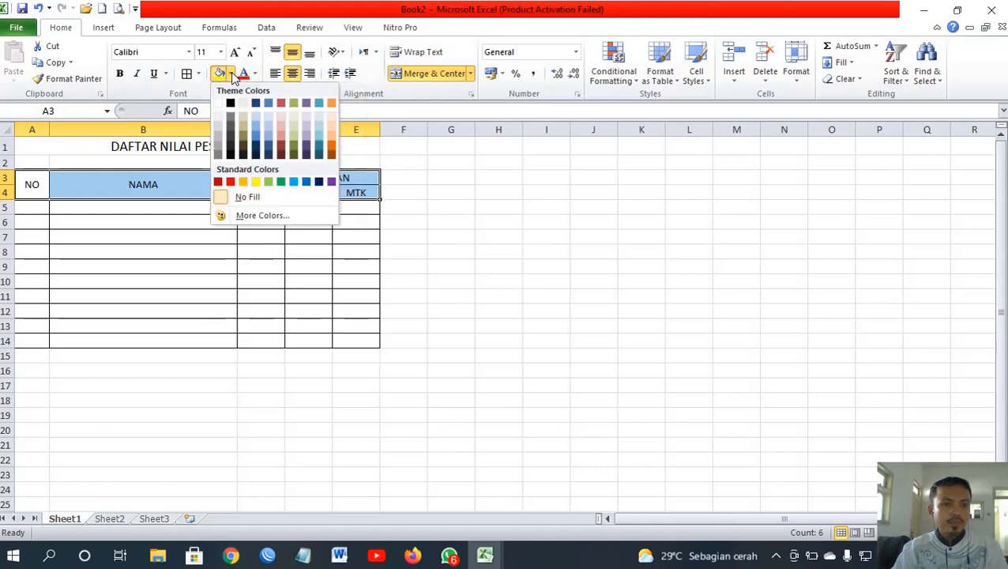
pyautogui.click(224, 143)
pyautogui.click(122, 75)
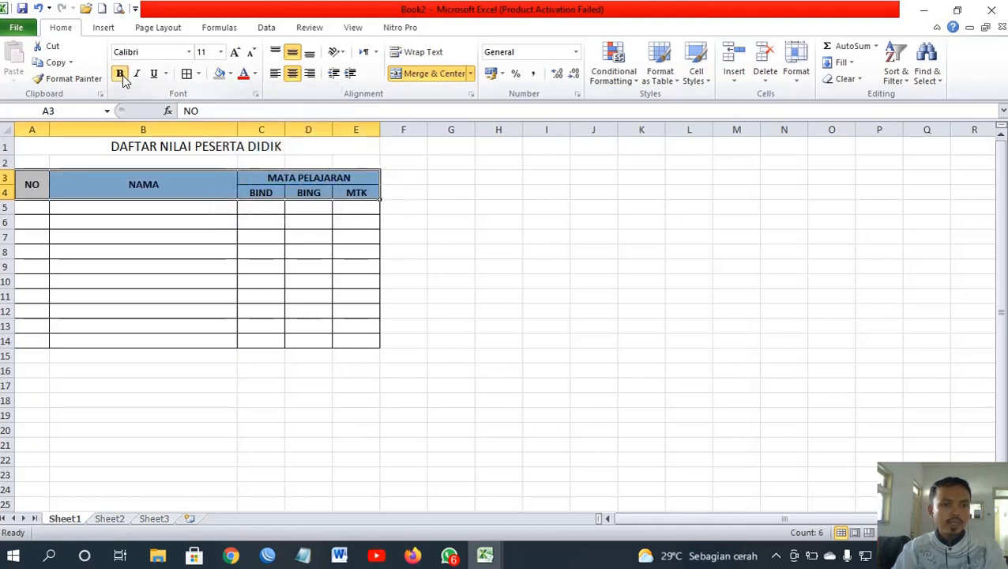
# Step: Put a Thick Box Border around the whole table from A3 down
pyautogui.click(81, 227)
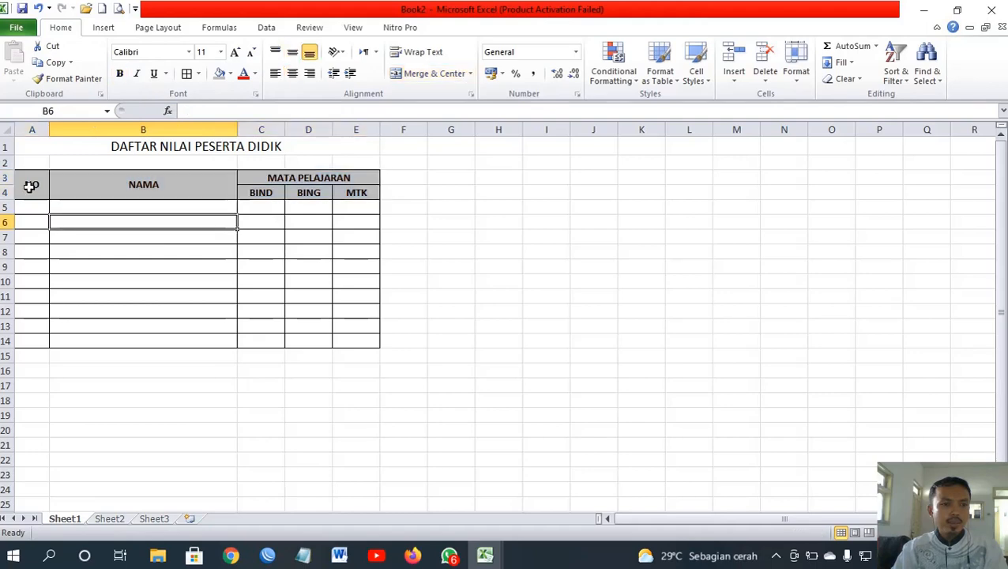
pyautogui.moveTo(32, 186); pyautogui.dragTo(320, 341)
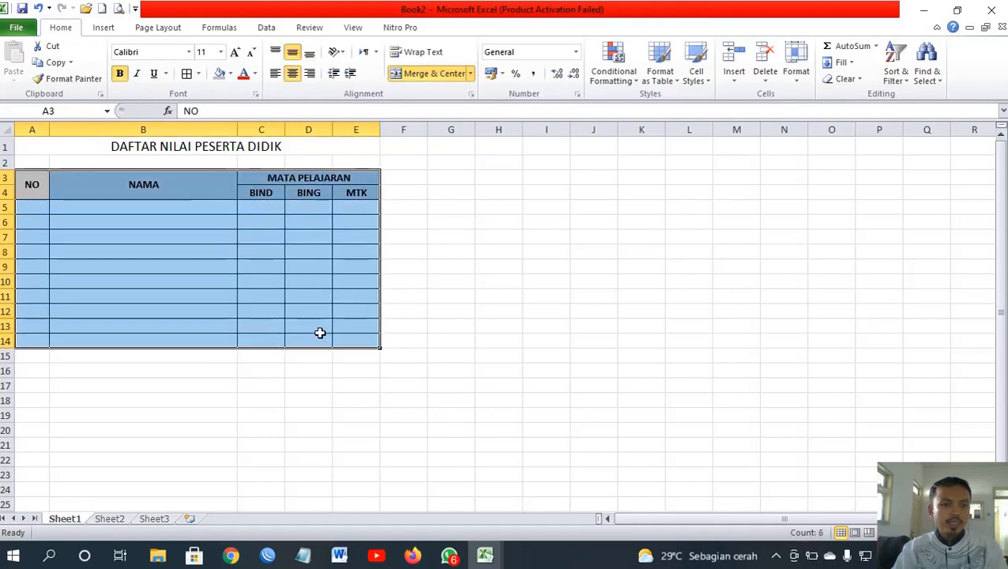
pyautogui.click(198, 74)
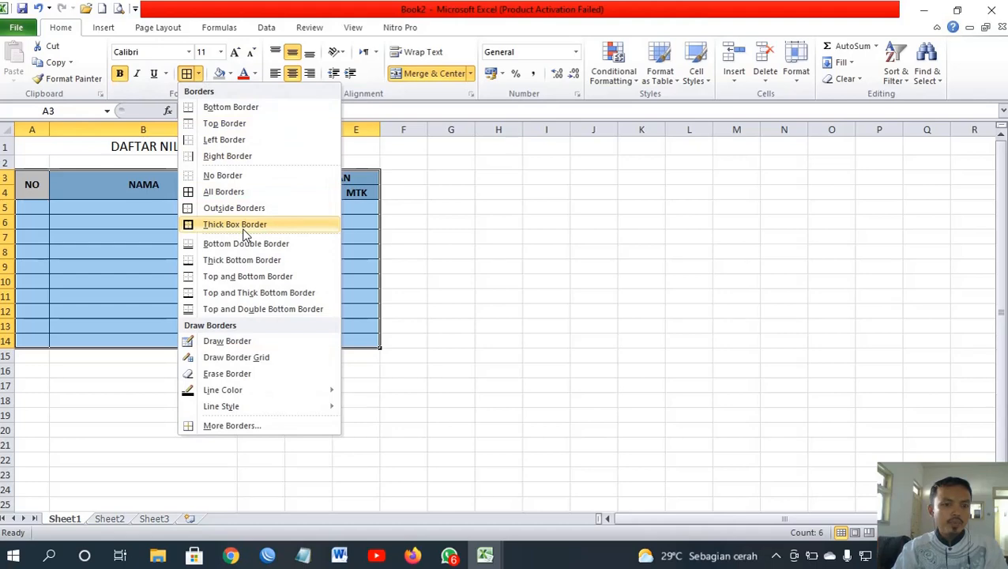
pyautogui.click(414, 211)
pyautogui.click(139, 266)
pyautogui.moveTo(33, 194); pyautogui.dragTo(327, 193)
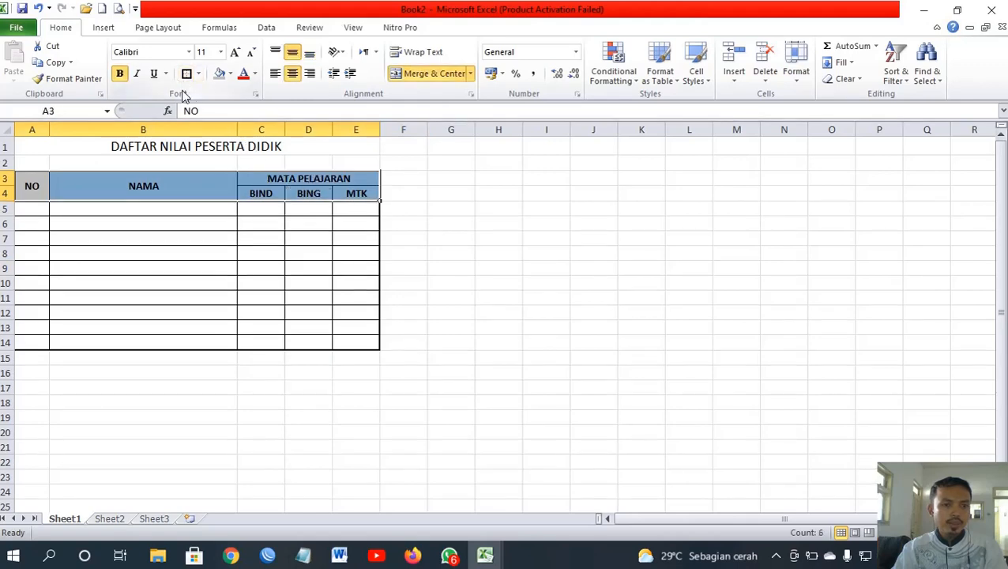
# Step: Narrow the NAMA column B to about 140 pixels
pyautogui.click(137, 226)
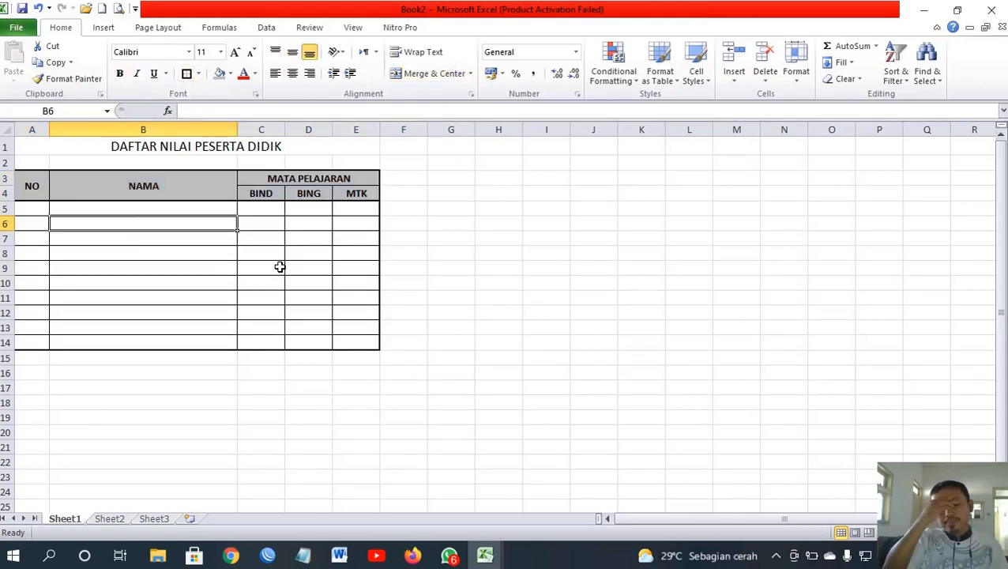
pyautogui.click(140, 253)
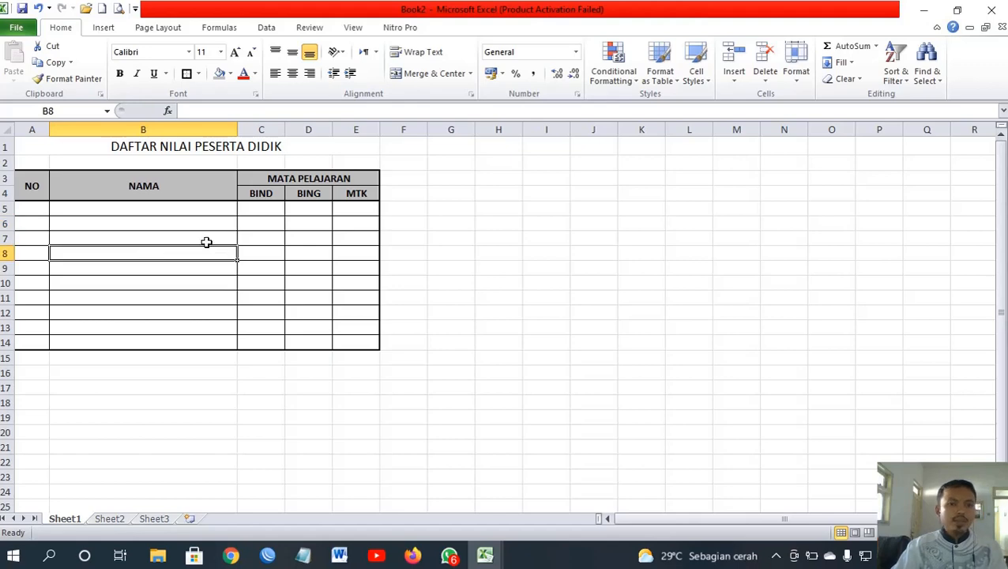
pyautogui.click(165, 184)
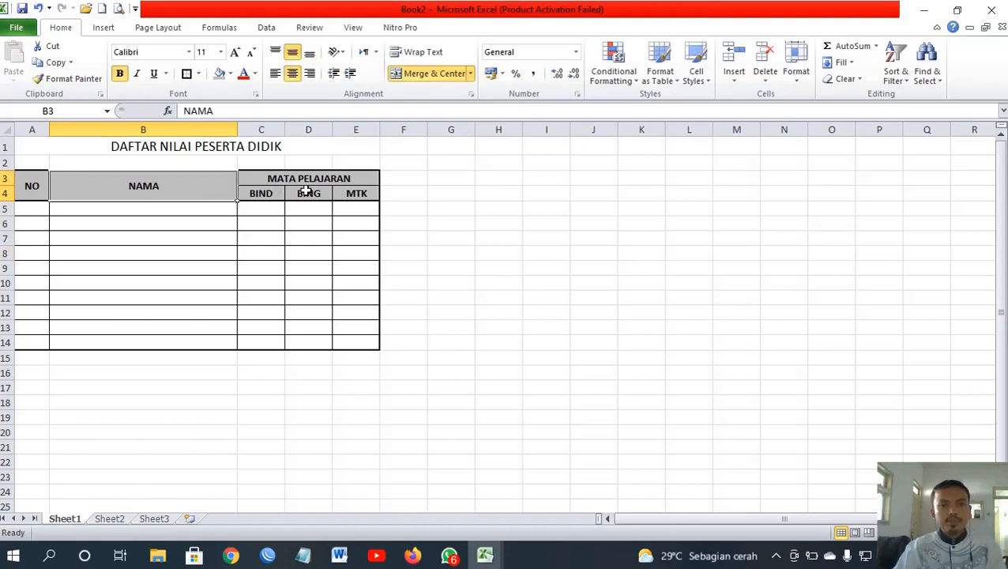
pyautogui.click(345, 192)
pyautogui.click(43, 186)
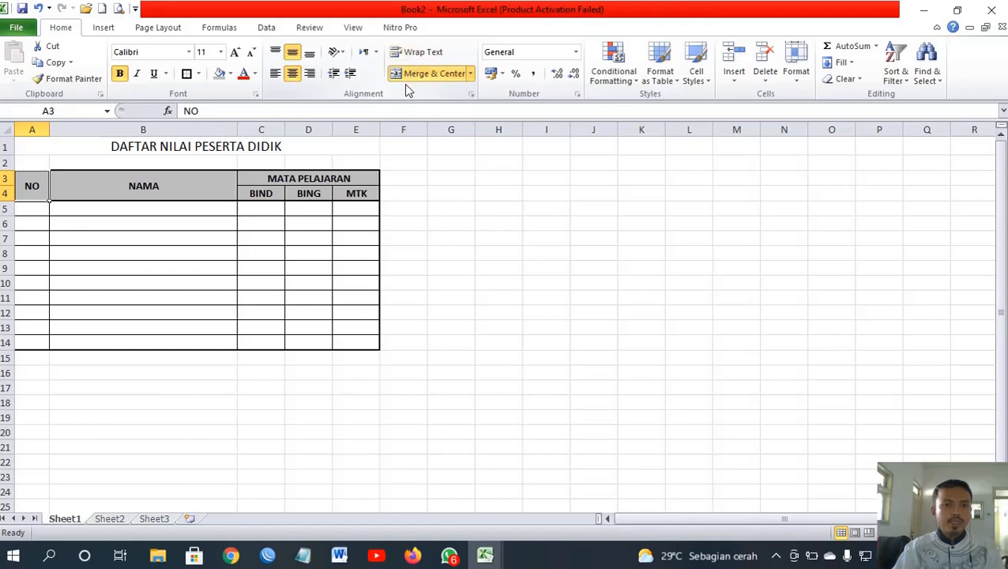
pyautogui.click(170, 239)
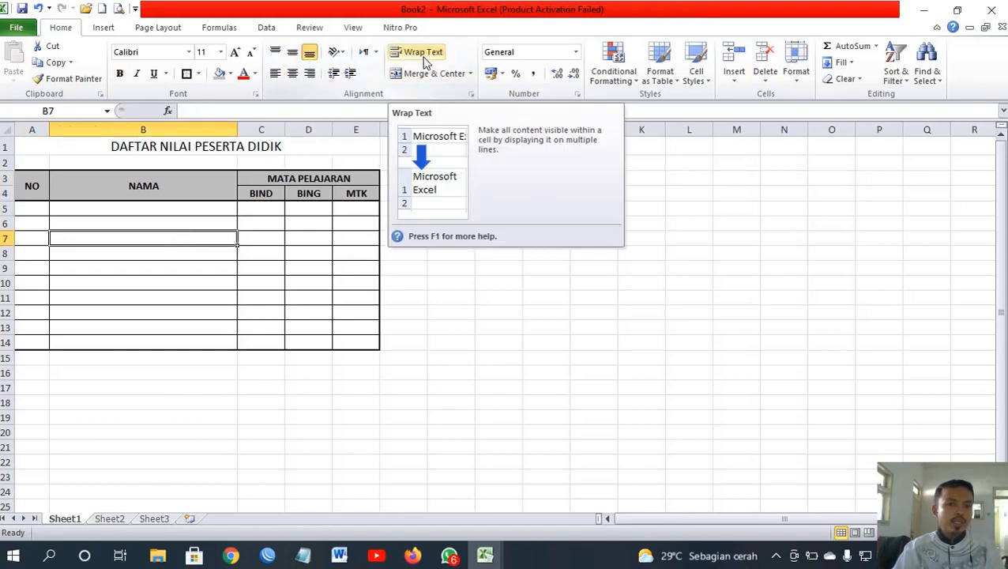
pyautogui.click(149, 250)
pyautogui.click(162, 189)
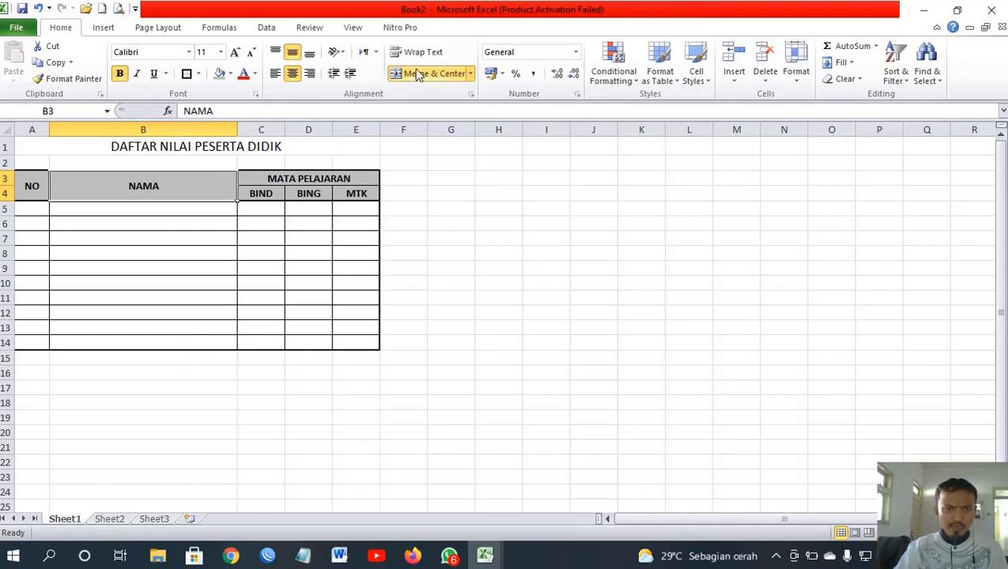
pyautogui.click(255, 222)
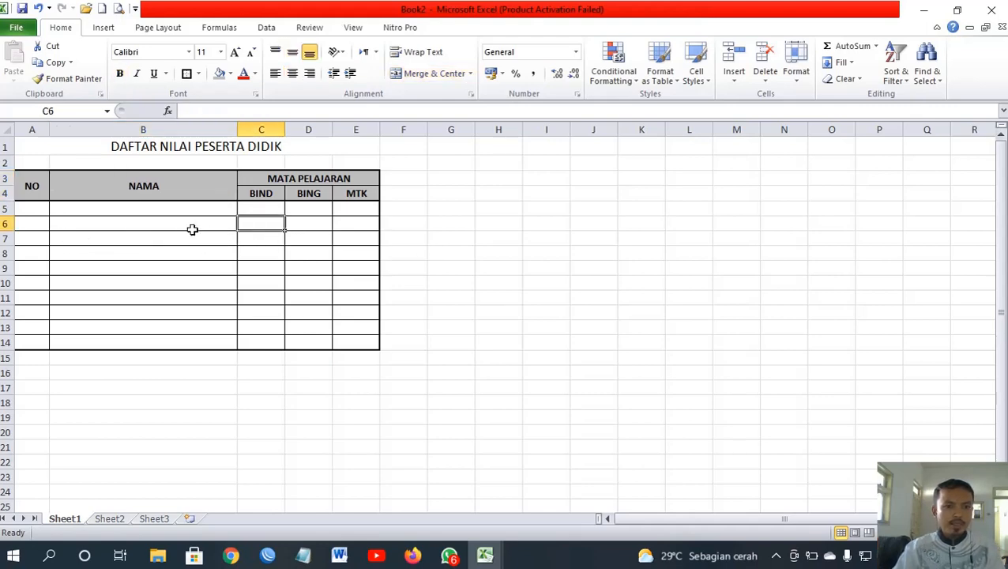
pyautogui.moveTo(237, 129); pyautogui.dragTo(152, 134)
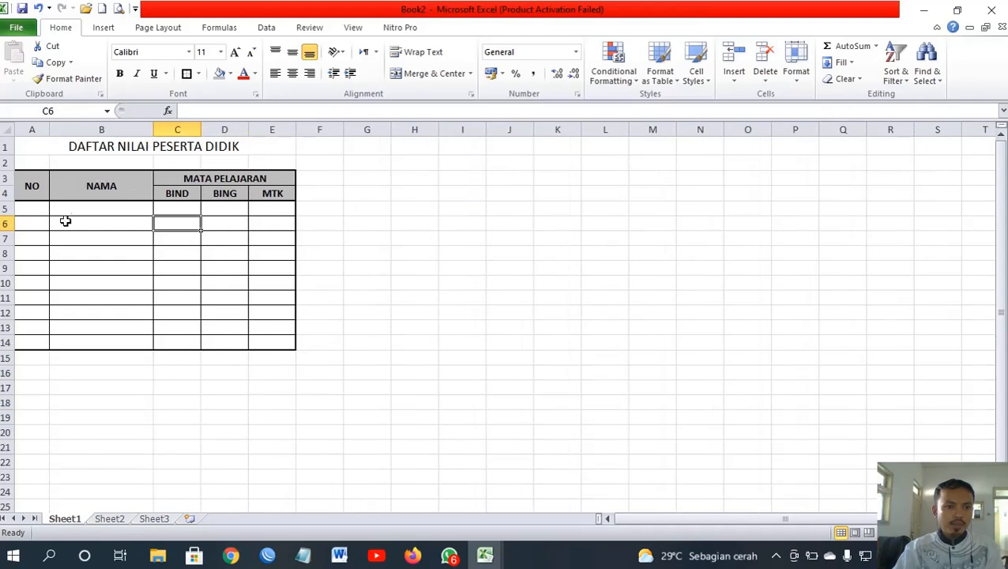
# Step: Enter the first student's full name in B5 and try Wrap Text on it
pyautogui.click(68, 209)
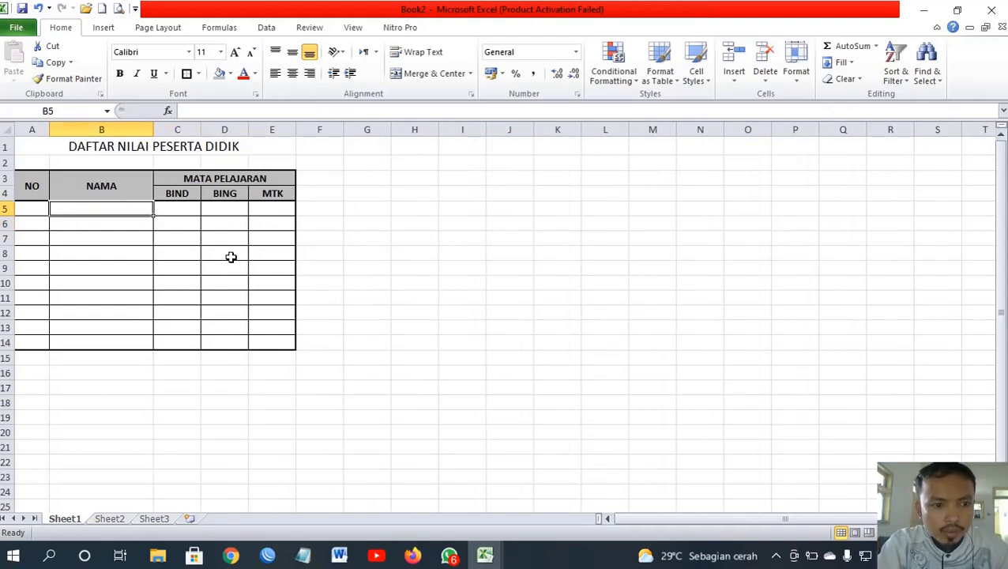
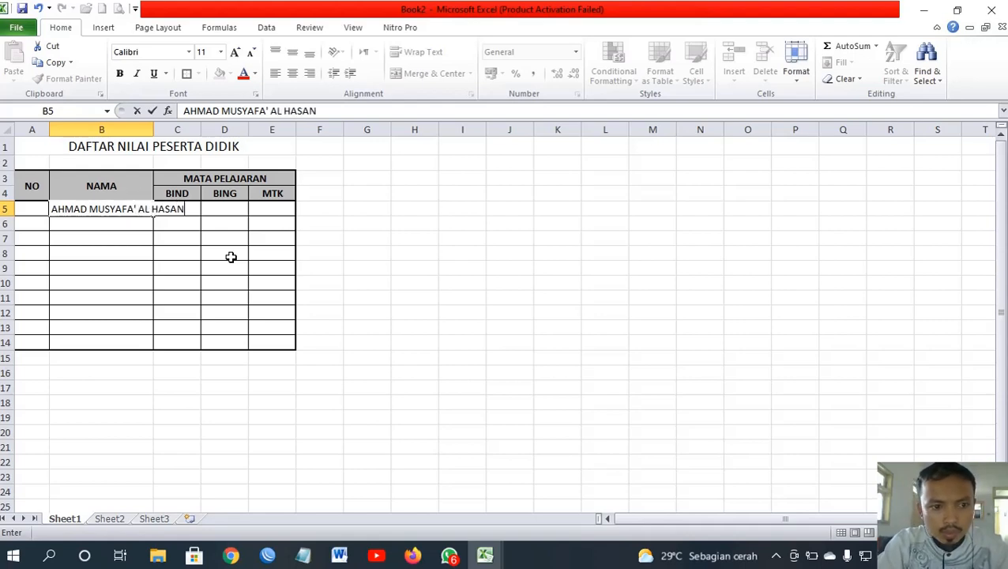
pyautogui.press('Return')
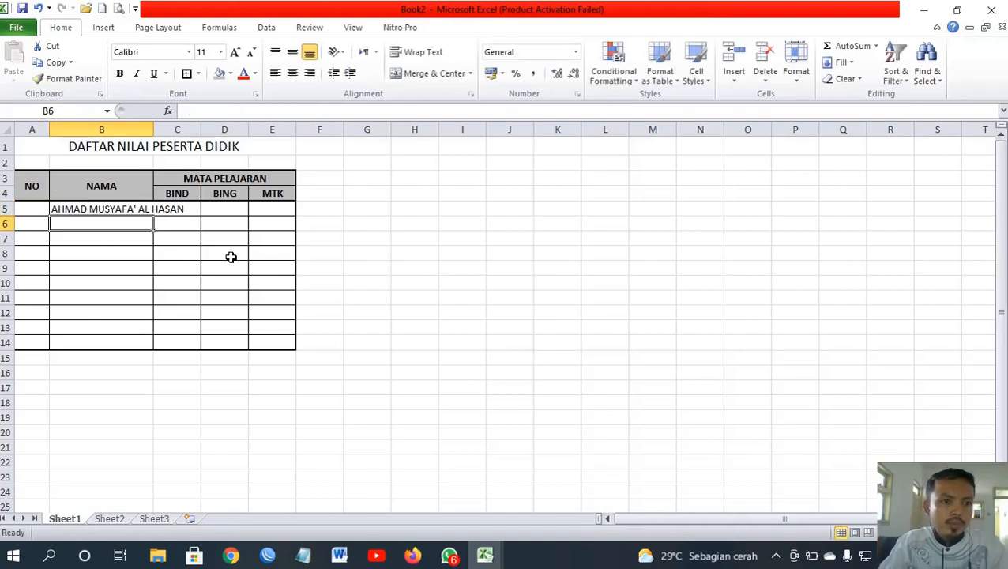
pyautogui.click(98, 208)
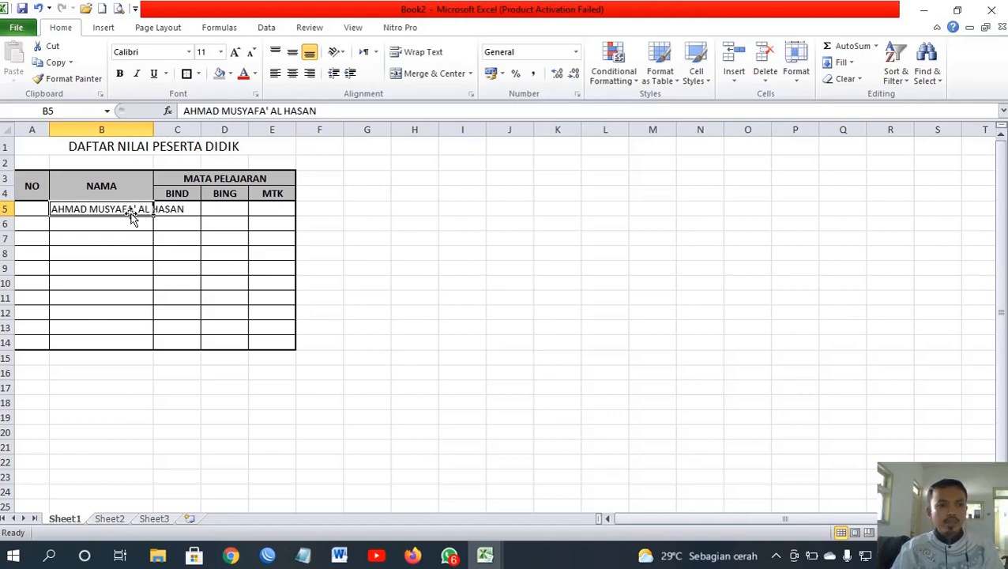
pyautogui.click(411, 60)
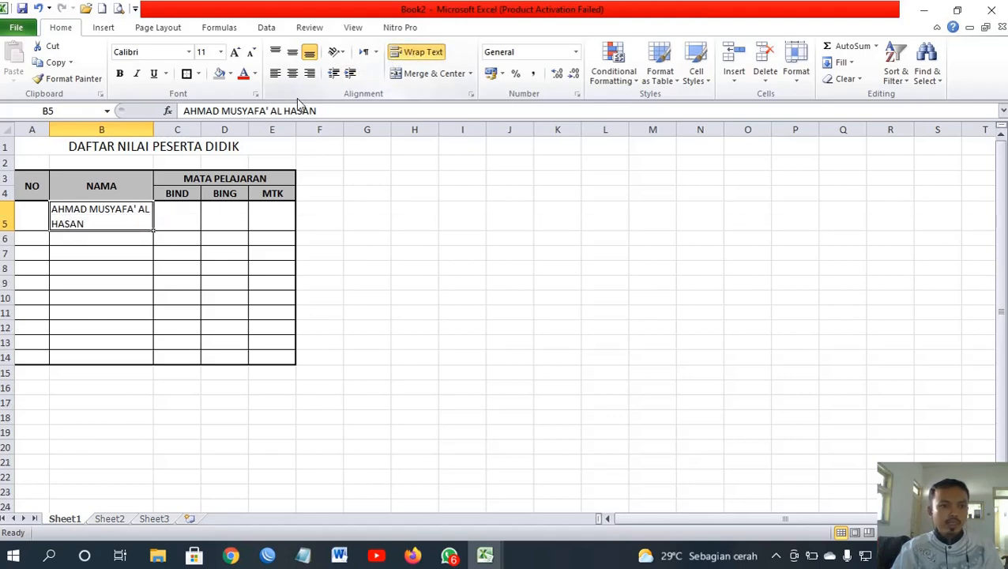
pyautogui.click(97, 251)
pyautogui.click(83, 223)
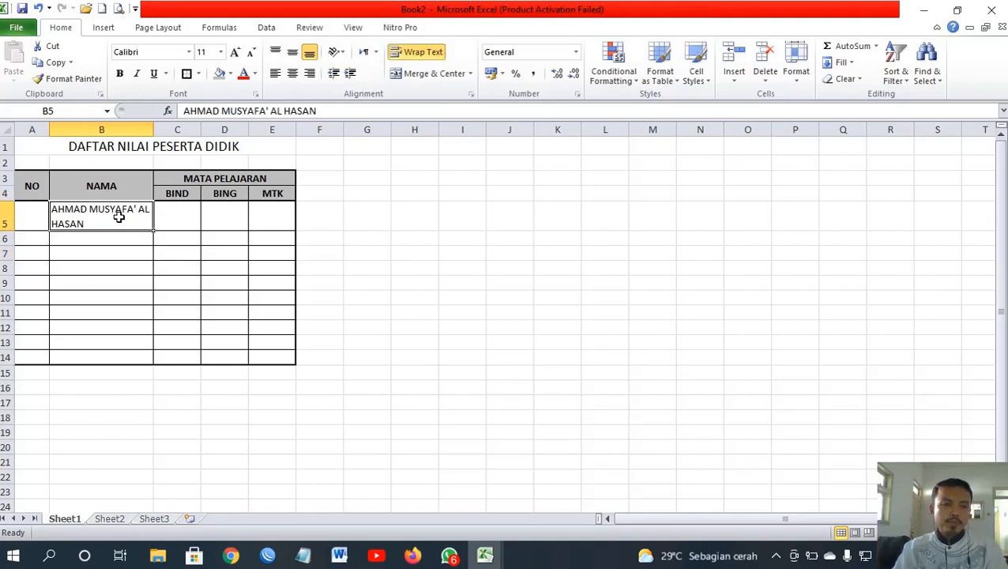
pyautogui.click(108, 241)
pyautogui.click(104, 221)
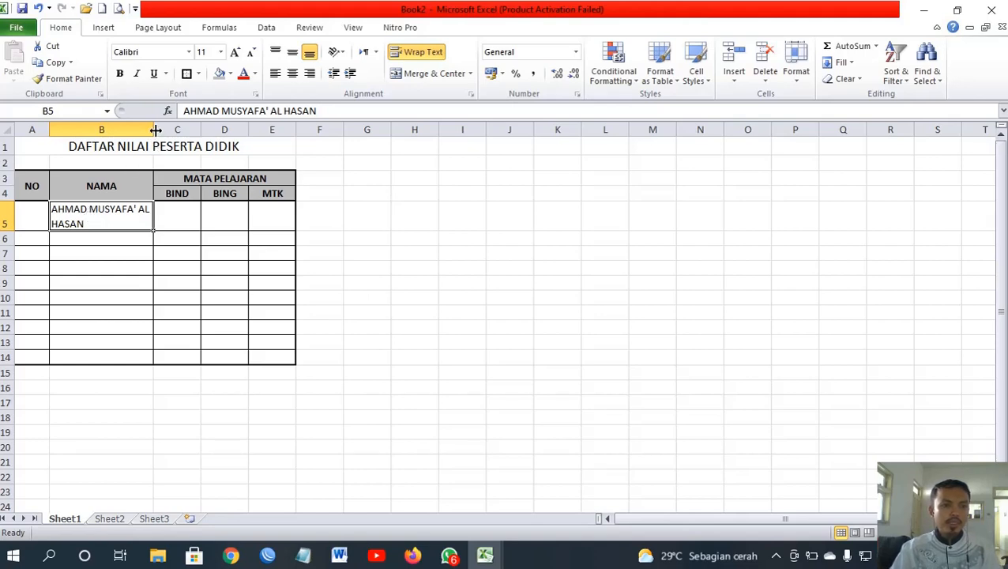
# Step: Reset row 5 to single-line height and AutoFit column B to the name
pyautogui.moveTo(156, 130); pyautogui.dragTo(211, 130)
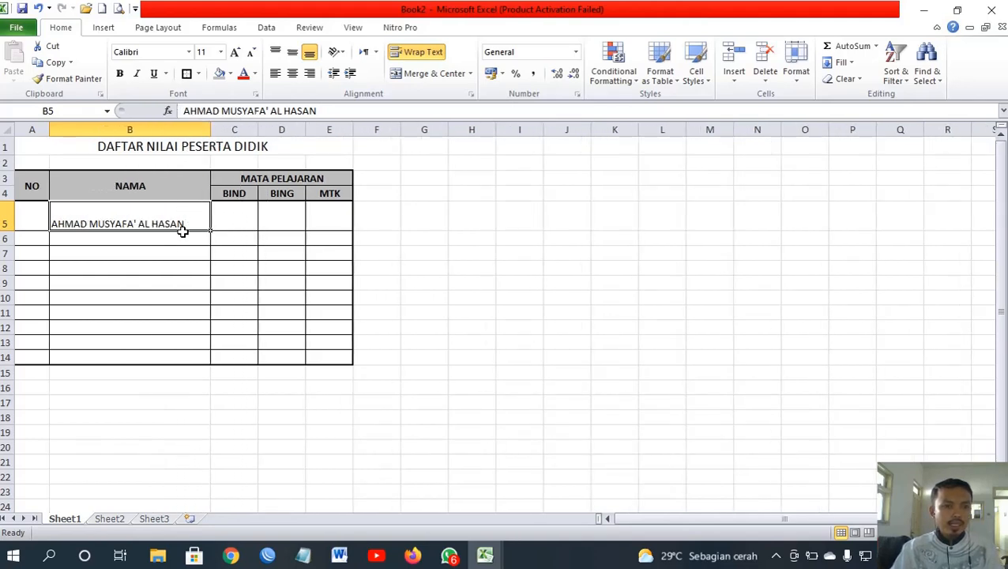
pyautogui.doubleClick(19, 233)
pyautogui.doubleClick(10, 231)
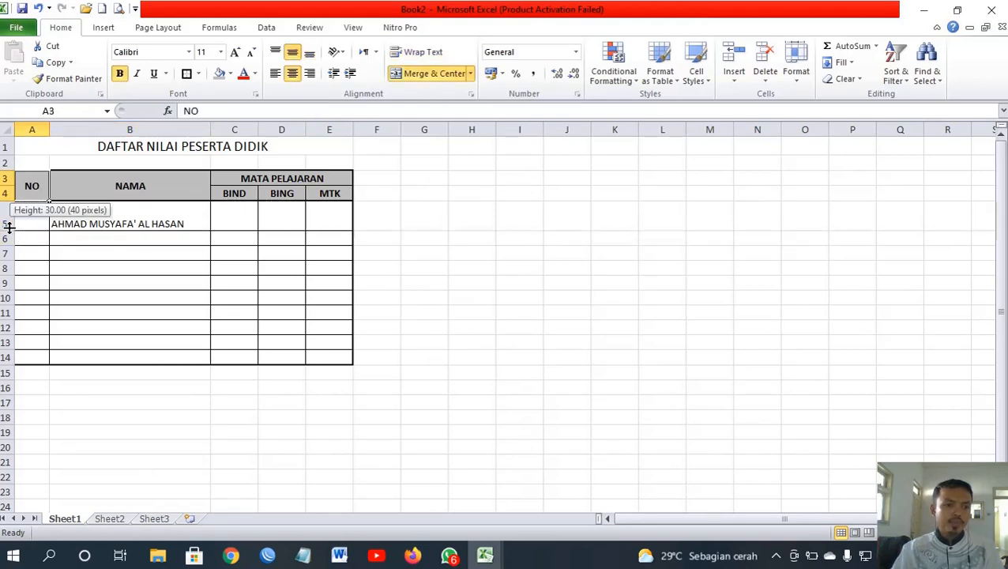
pyautogui.click(116, 214)
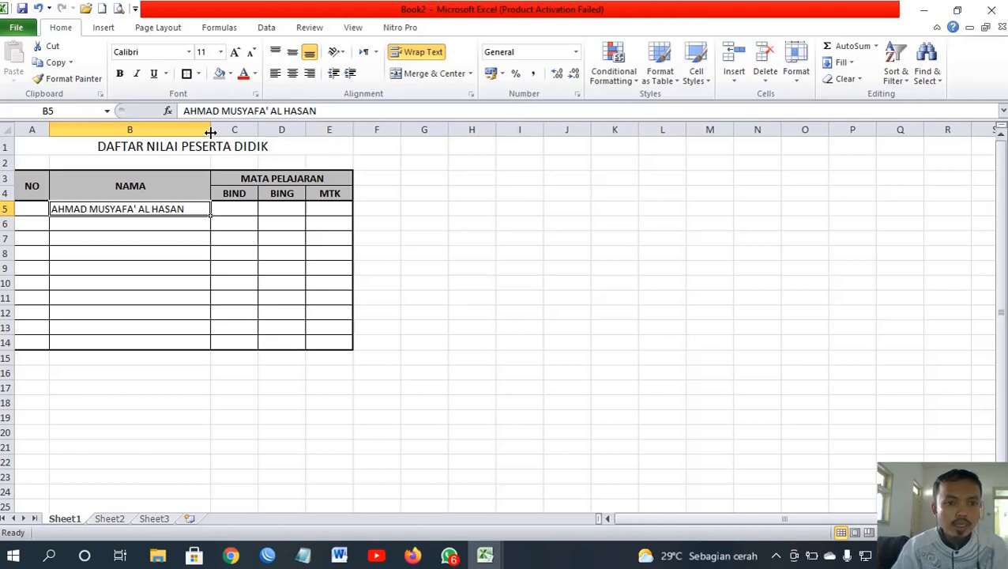
pyautogui.moveTo(210, 131)
pyautogui.mouseDown()
pyautogui.moveTo(233, 130)
pyautogui.moveTo(220, 130)
pyautogui.mouseUp()
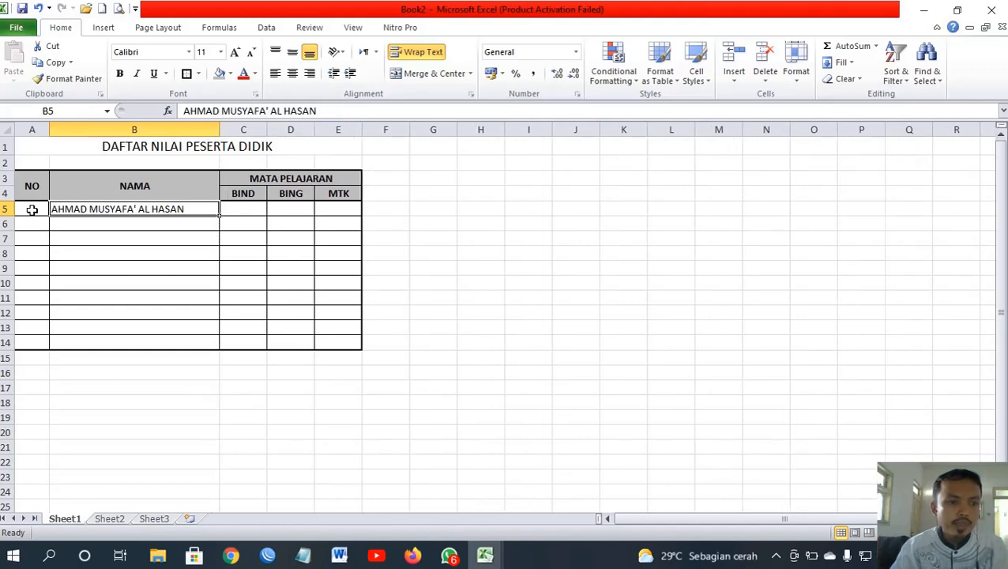
pyautogui.moveTo(8, 227)
pyautogui.mouseDown()
pyautogui.moveTo(8, 247)
pyautogui.moveTo(4, 231)
pyautogui.mouseUp()
pyautogui.click(8, 247)
pyautogui.click(88, 231)
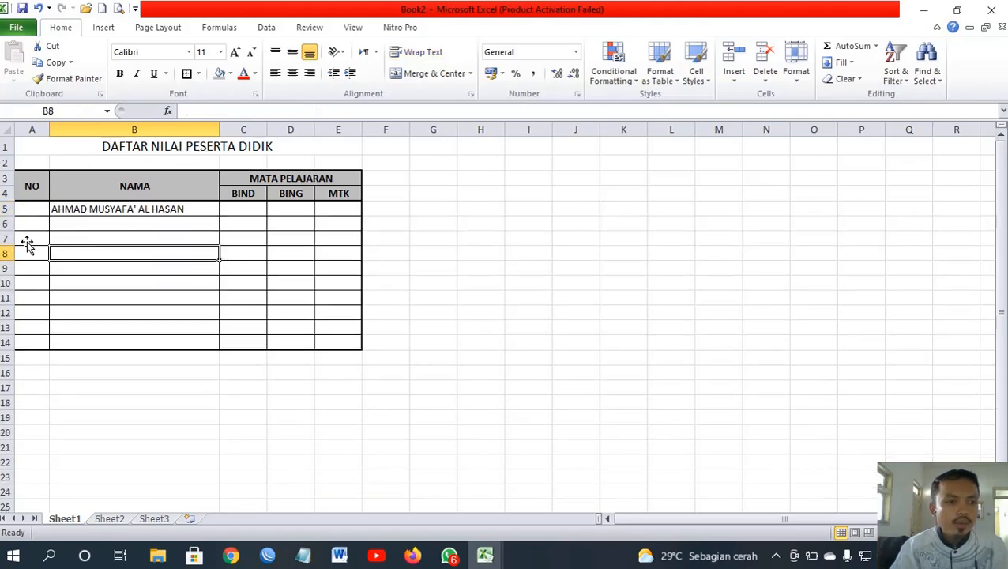
pyautogui.click(109, 207)
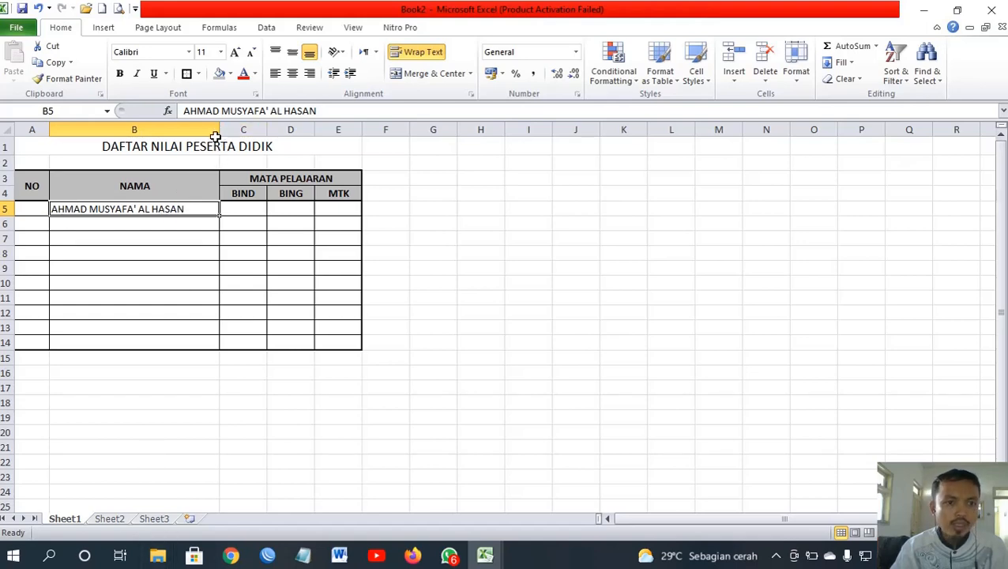
pyautogui.moveTo(219, 129); pyautogui.dragTo(148, 129)
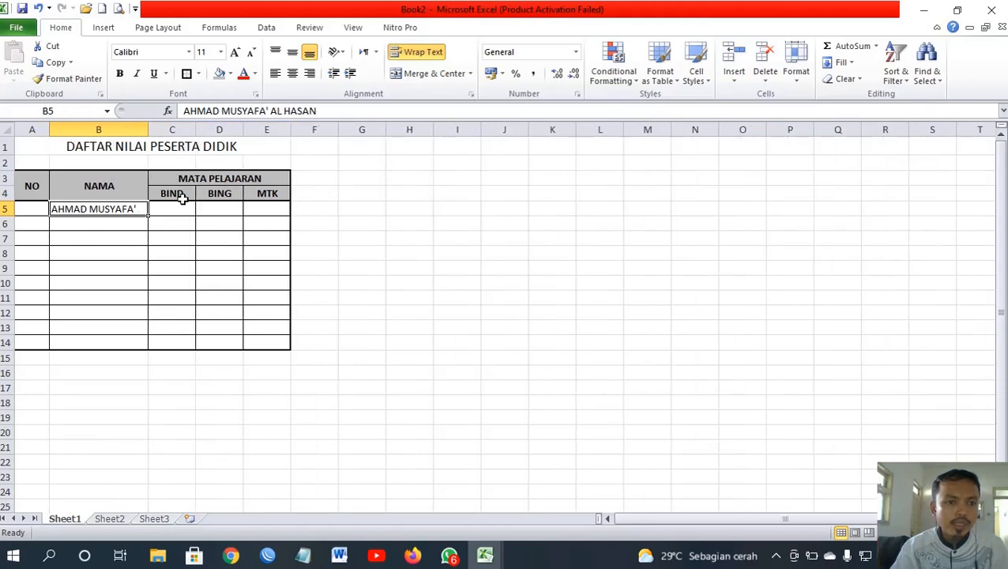
pyautogui.doubleClick(148, 129)
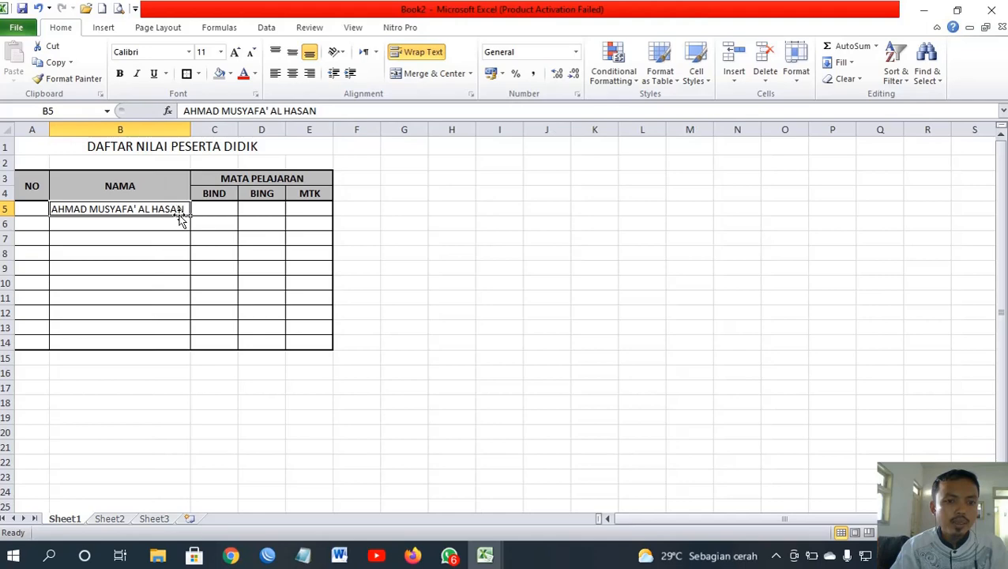
pyautogui.scroll(-4, 170, 340)
pyautogui.scroll(4, 162, 274)
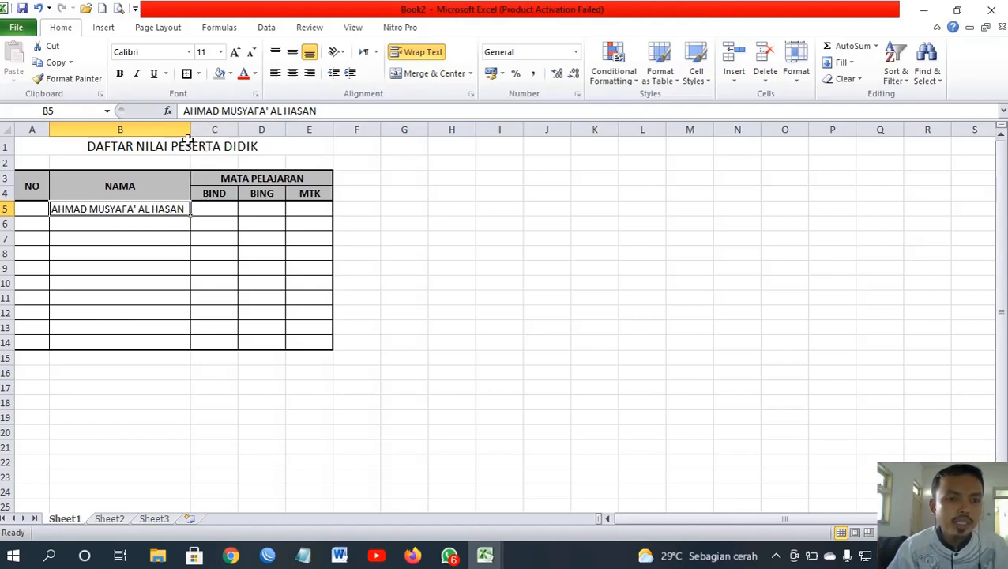
pyautogui.click(140, 224)
pyautogui.click(130, 207)
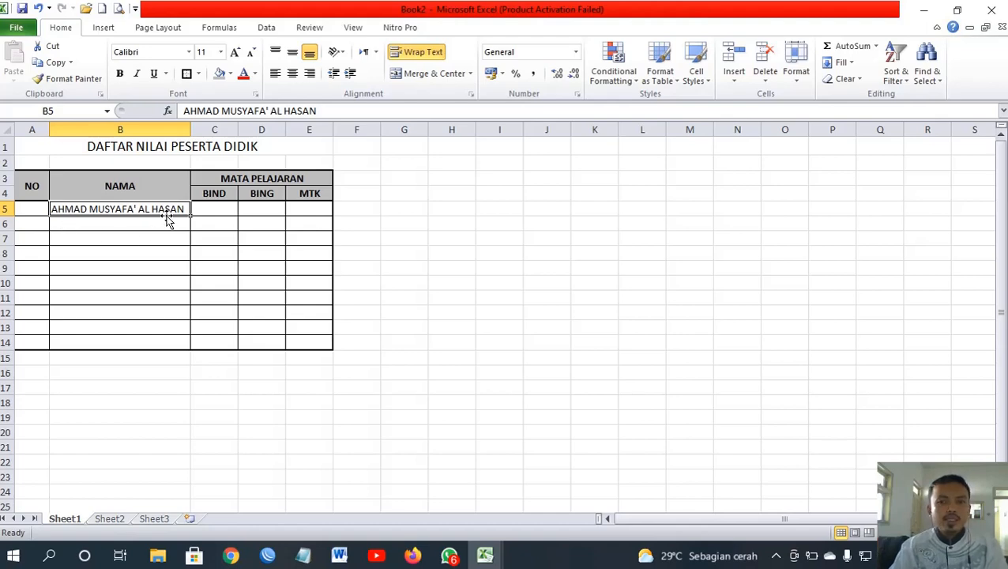
# Step: Change column B's width from 26.43 to exactly 30 through Format > Column Width
pyautogui.click(796, 75)
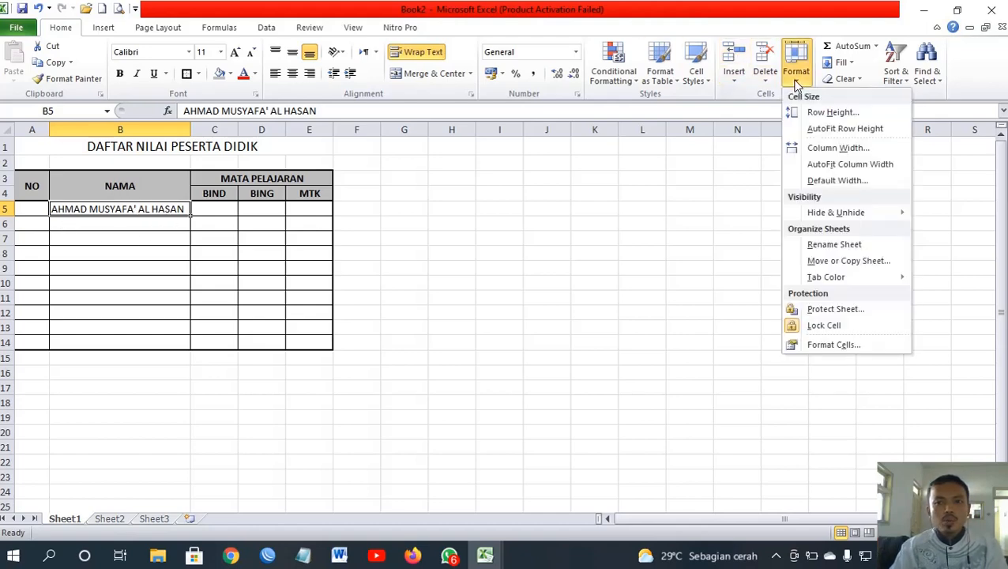
pyautogui.click(824, 151)
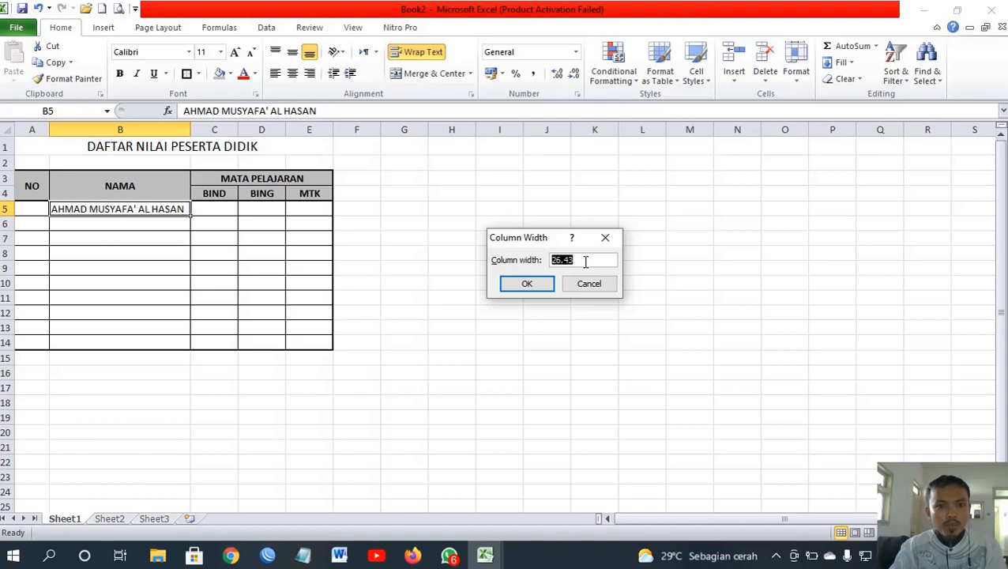
pyautogui.click(586, 261)
pyautogui.moveTo(586, 262); pyautogui.dragTo(520, 260)
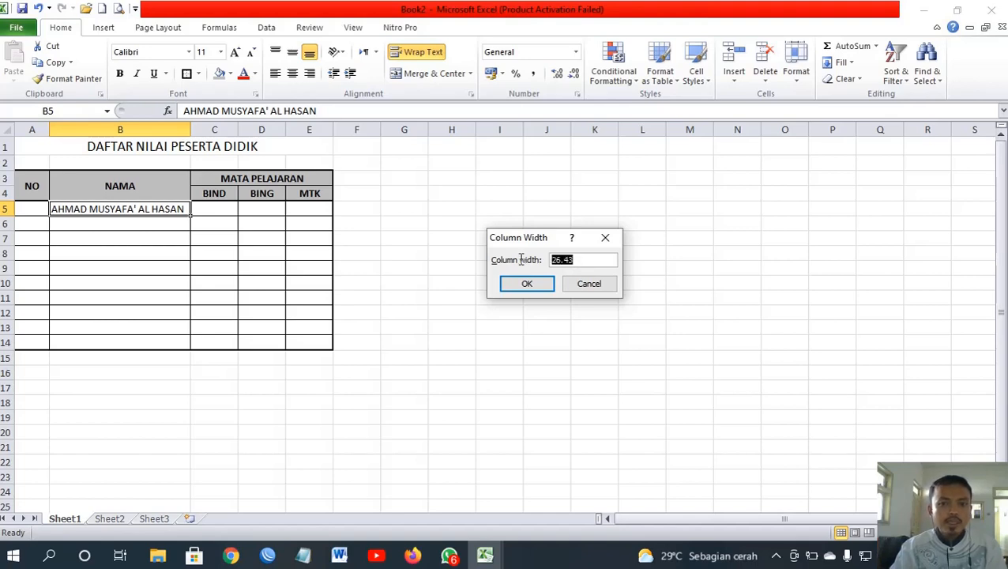
pyautogui.write('30')
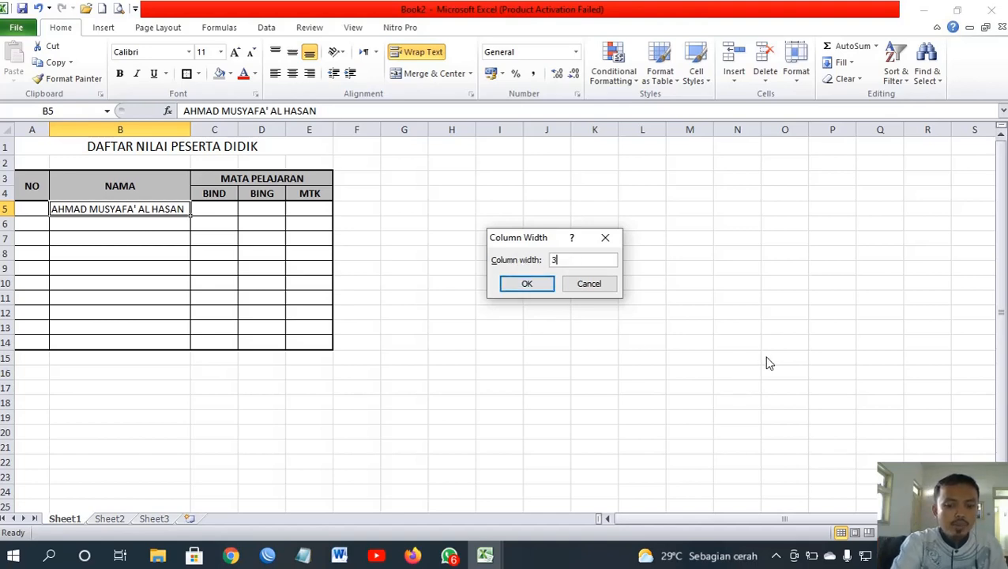
pyautogui.press('Return')
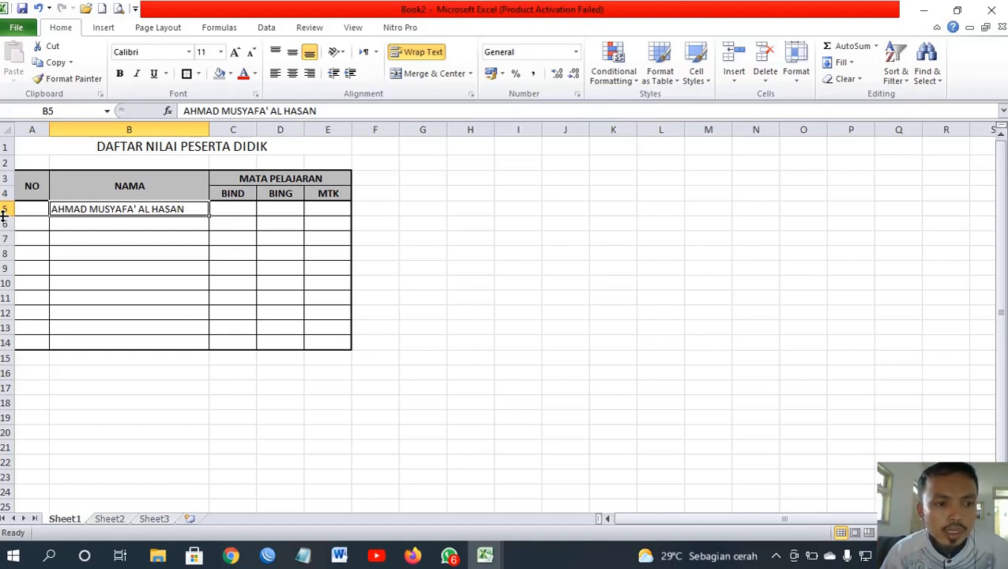
pyautogui.moveTo(4, 215); pyautogui.dragTo(4, 250)
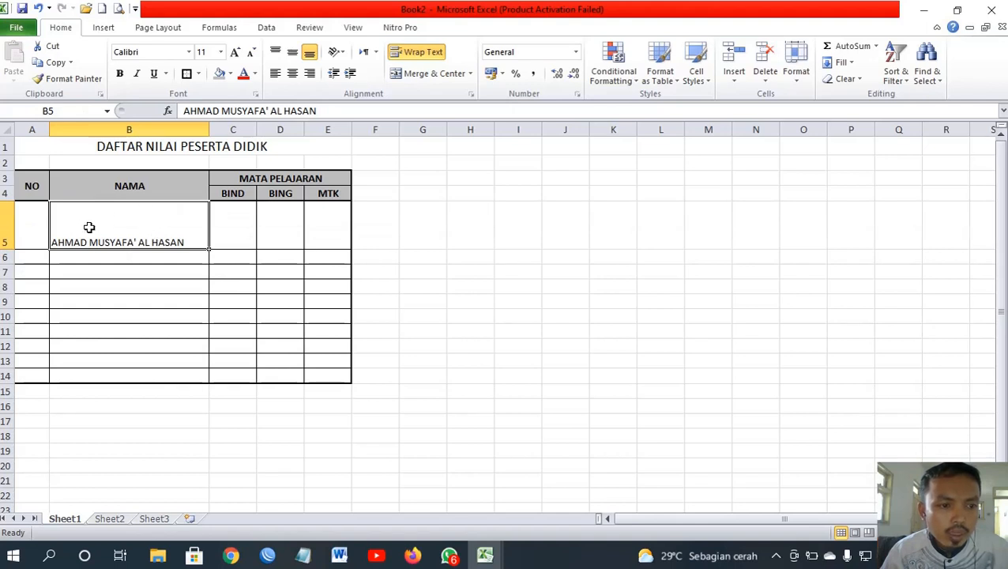
pyautogui.doubleClick(7, 249)
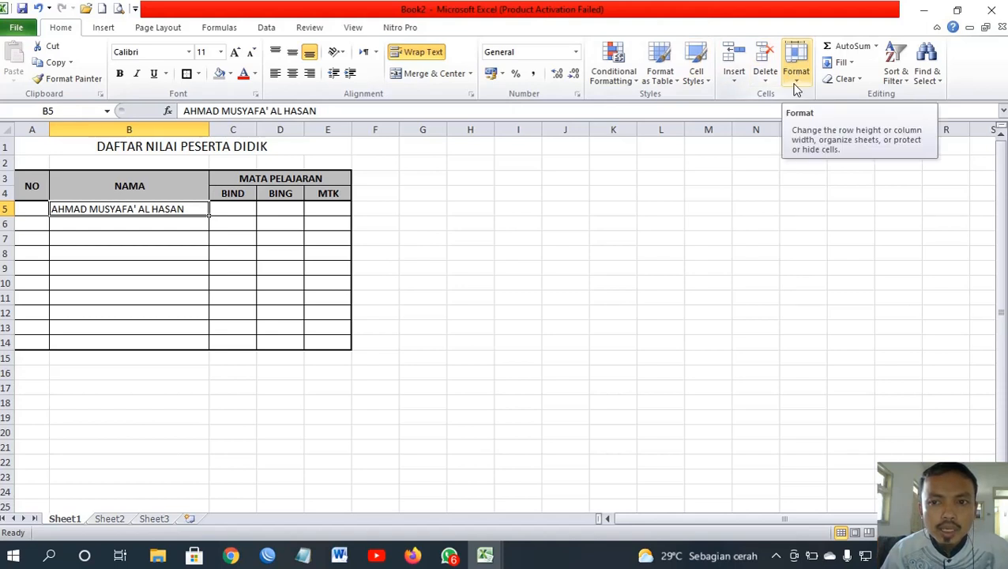
pyautogui.click(108, 237)
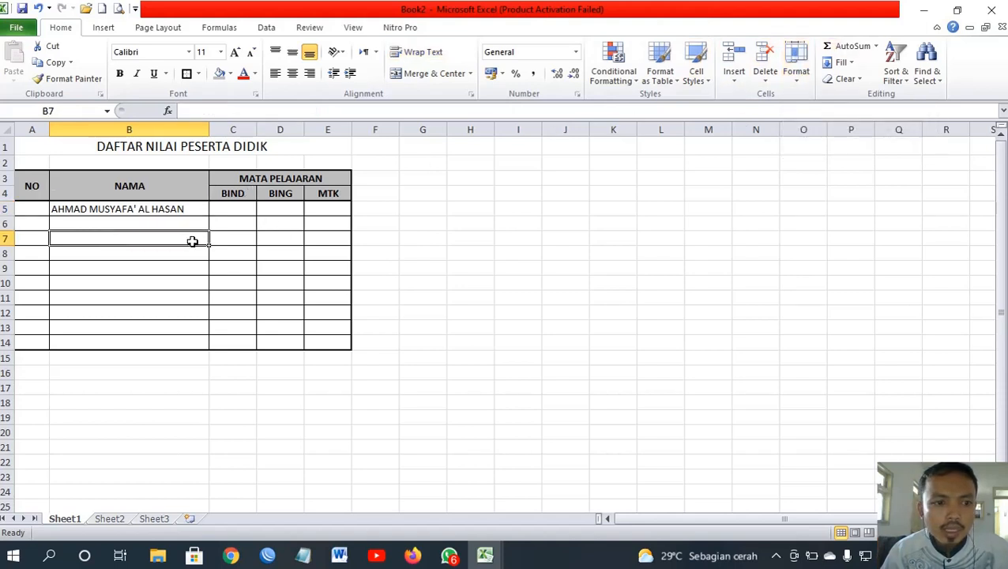
pyautogui.click(795, 83)
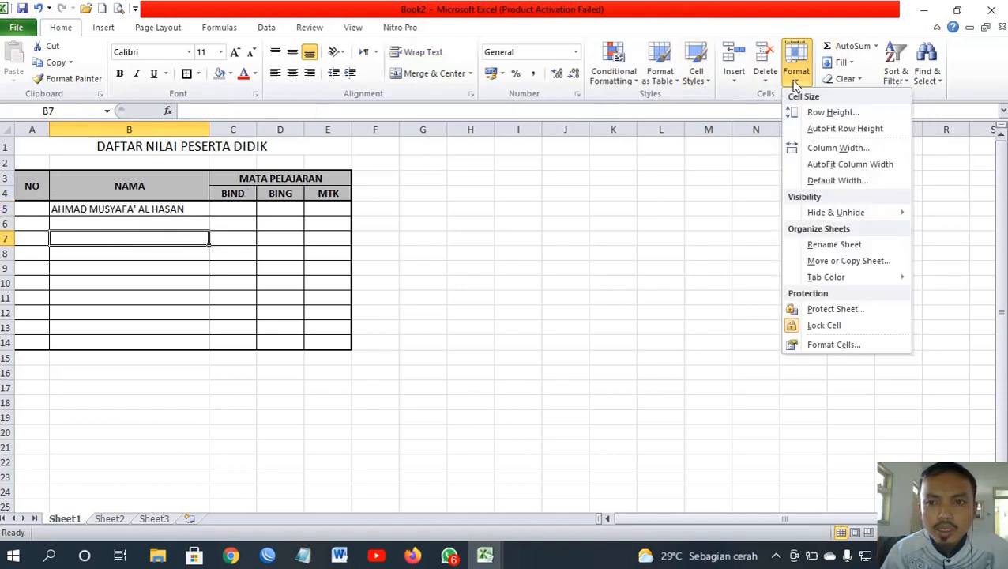
pyautogui.click(830, 112)
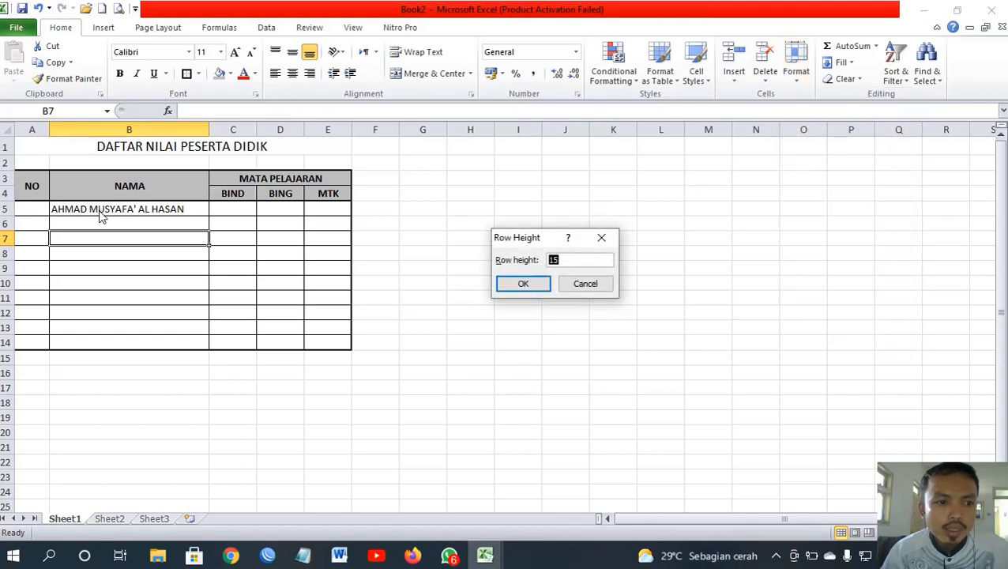
pyautogui.click(564, 288)
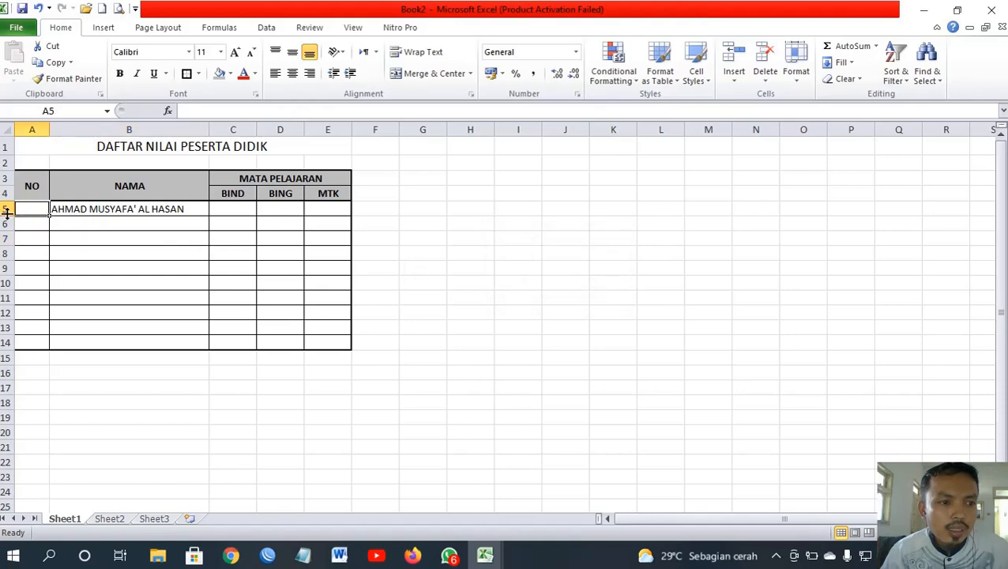
pyautogui.moveTo(7, 215); pyautogui.dragTo(7, 250)
pyautogui.click(85, 262)
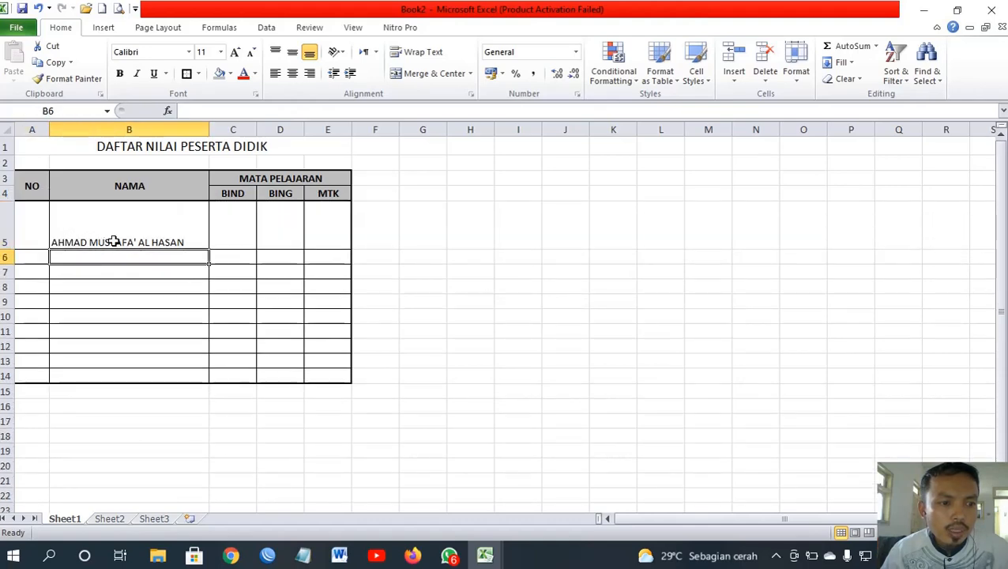
pyautogui.click(80, 220)
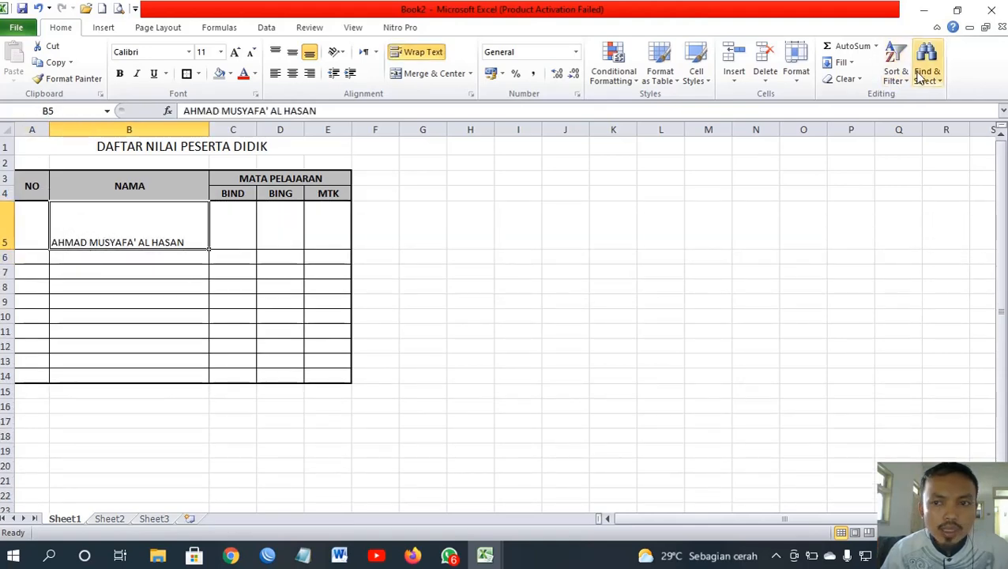
pyautogui.click(800, 79)
pyautogui.click(830, 112)
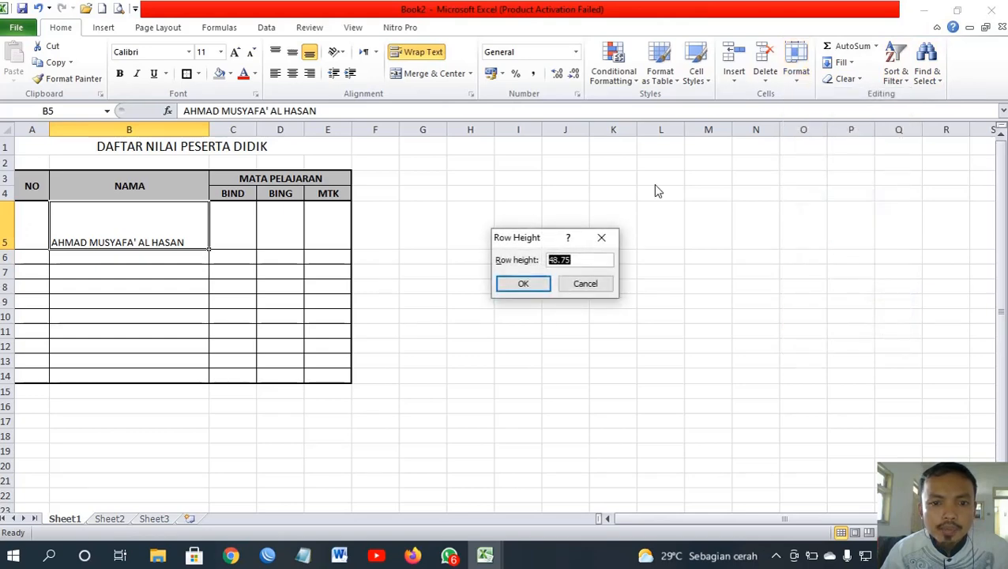
pyautogui.write('15')
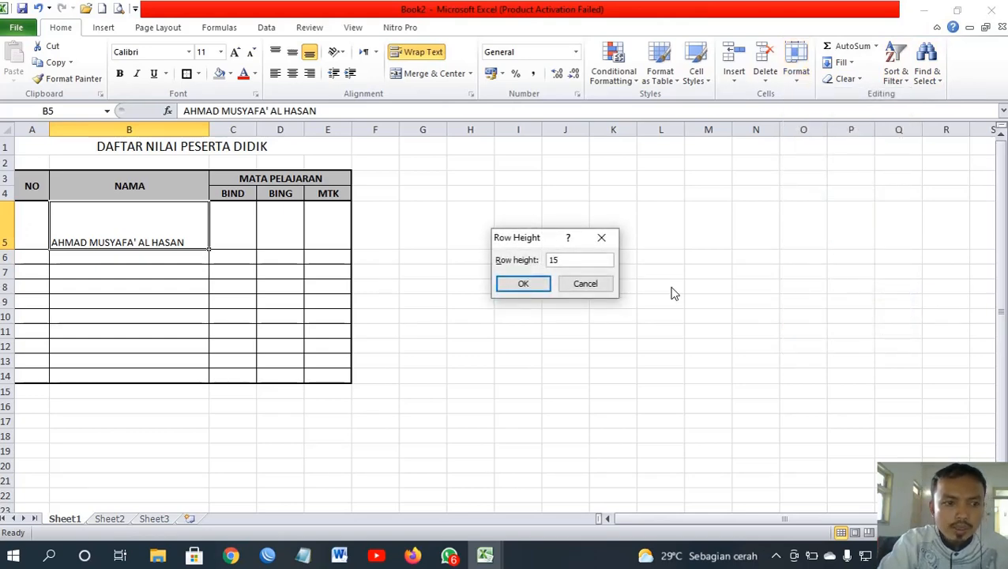
pyautogui.press('Return')
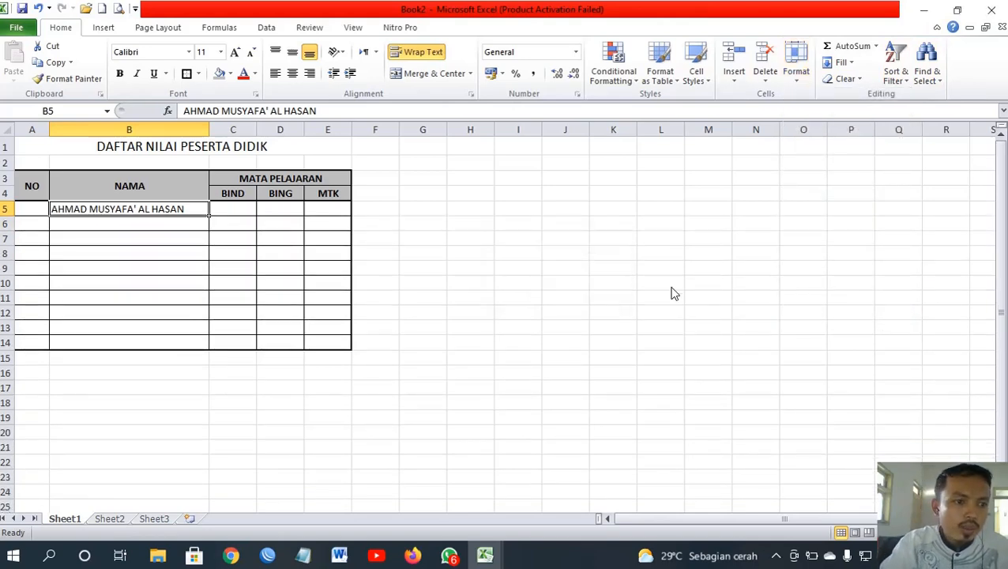
pyautogui.click(165, 224)
pyautogui.click(161, 211)
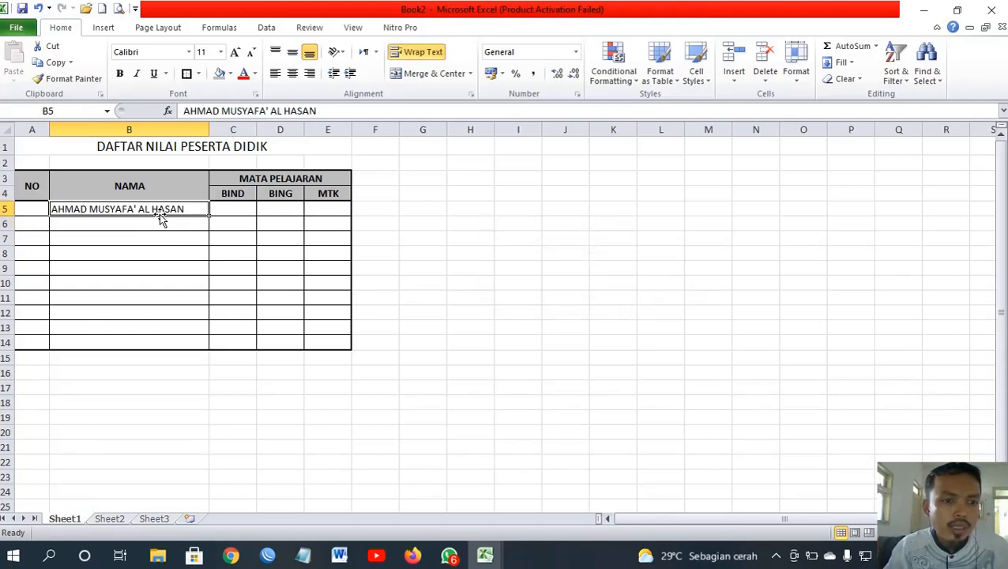
# Step: Switch the worksheet to Page Layout view from the status bar
pyautogui.click(139, 226)
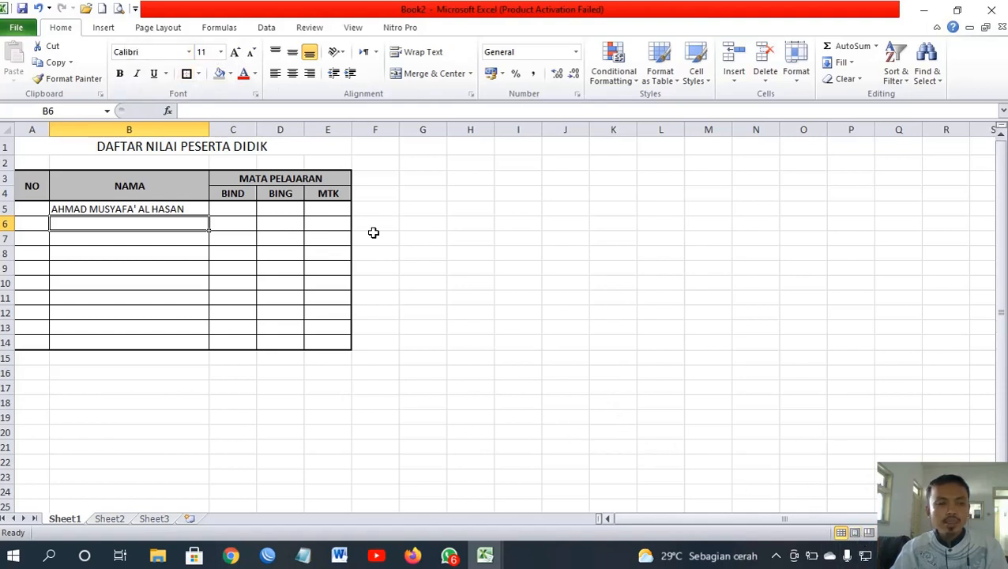
pyautogui.click(856, 533)
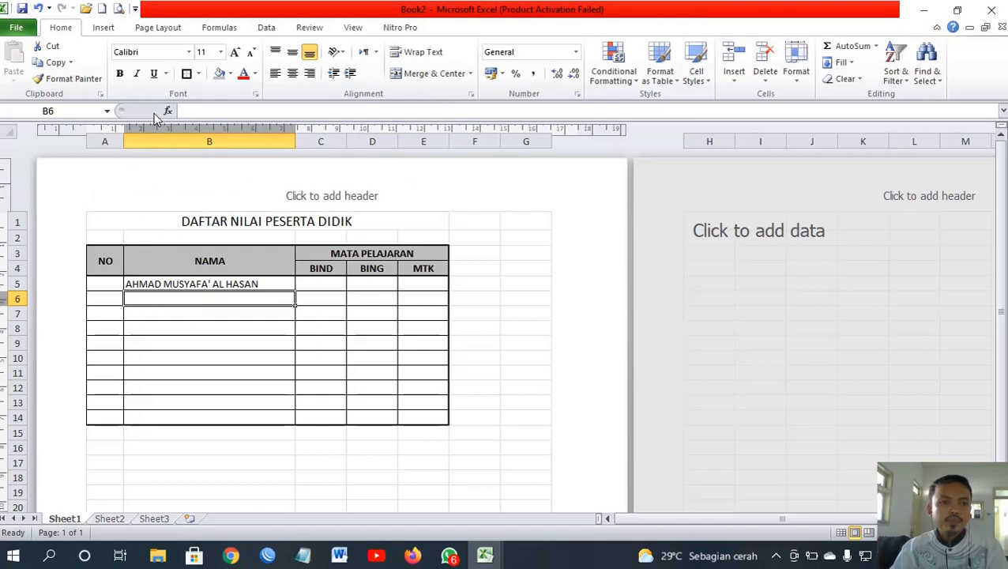
# Step: Tick Center on page Horizontally in Custom Margins, then open the print preview
pyautogui.click(157, 30)
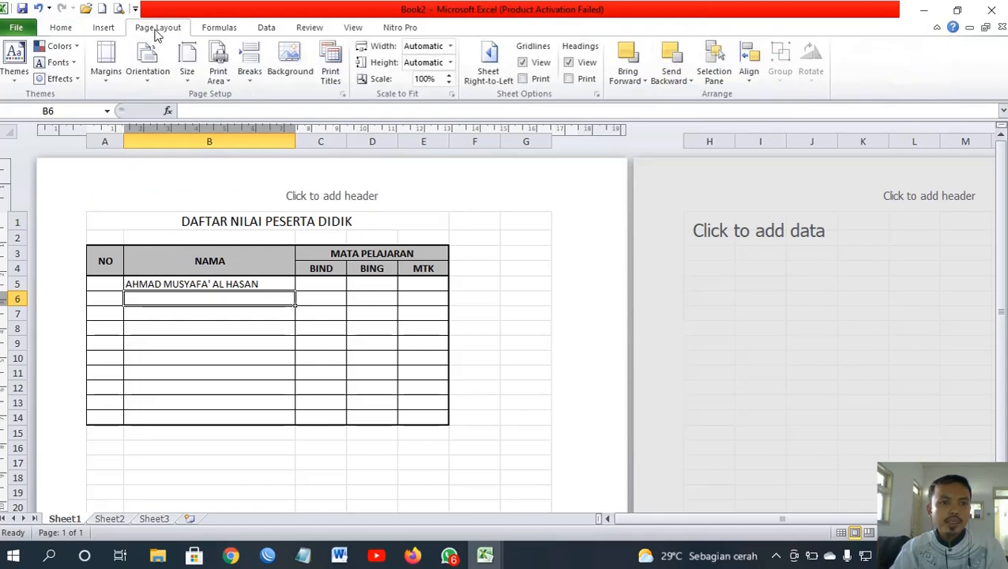
pyautogui.click(106, 77)
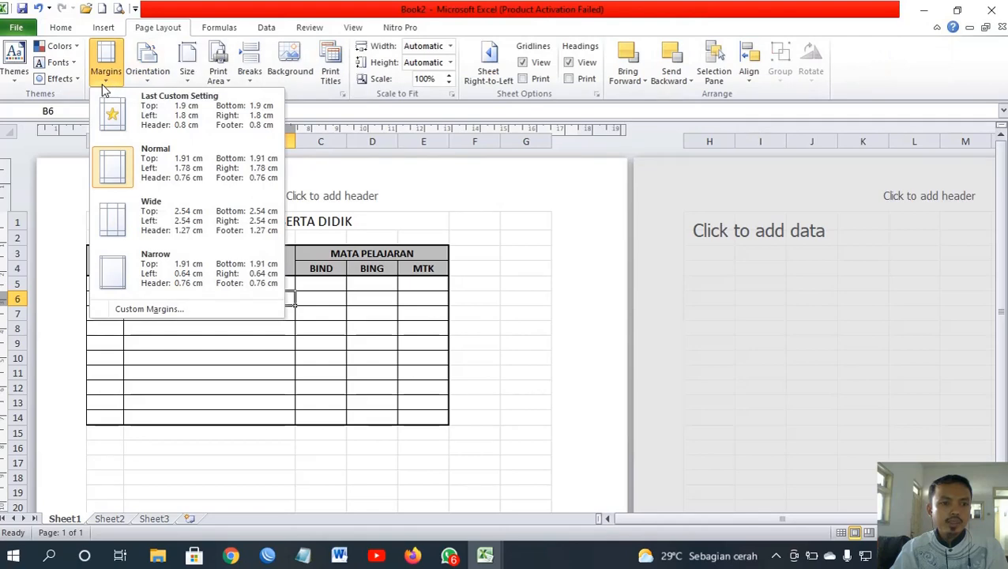
pyautogui.click(150, 311)
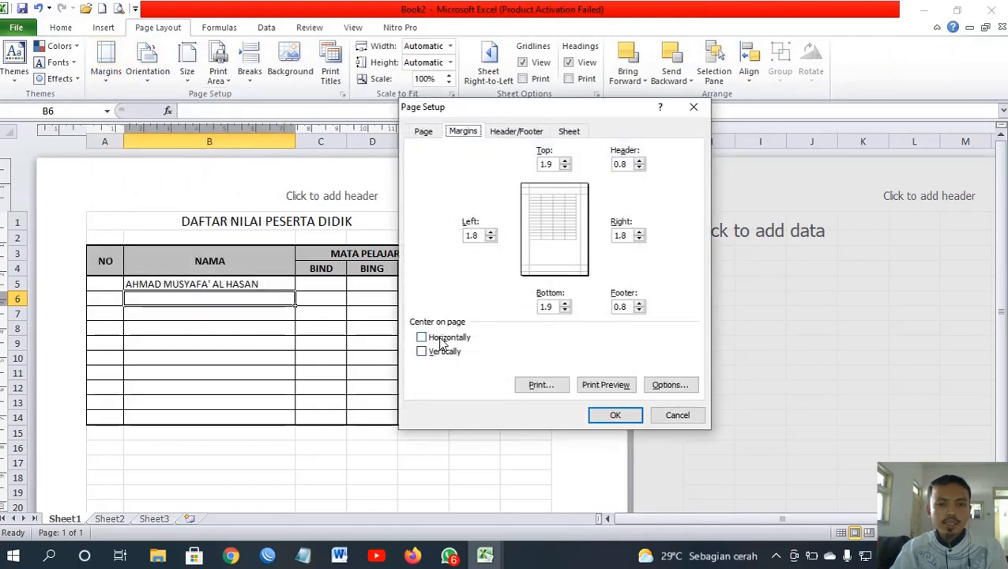
pyautogui.click(443, 342)
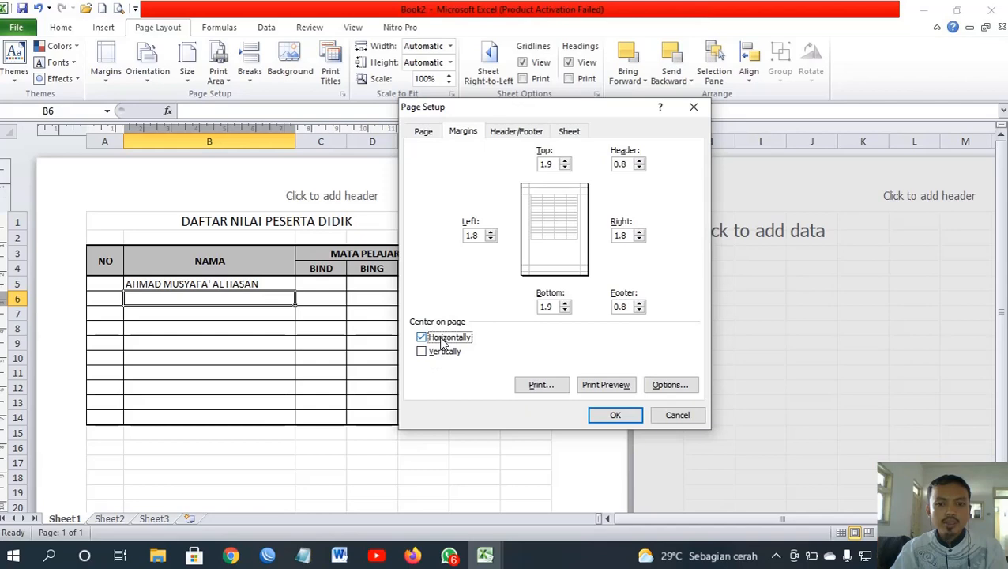
pyautogui.click(636, 421)
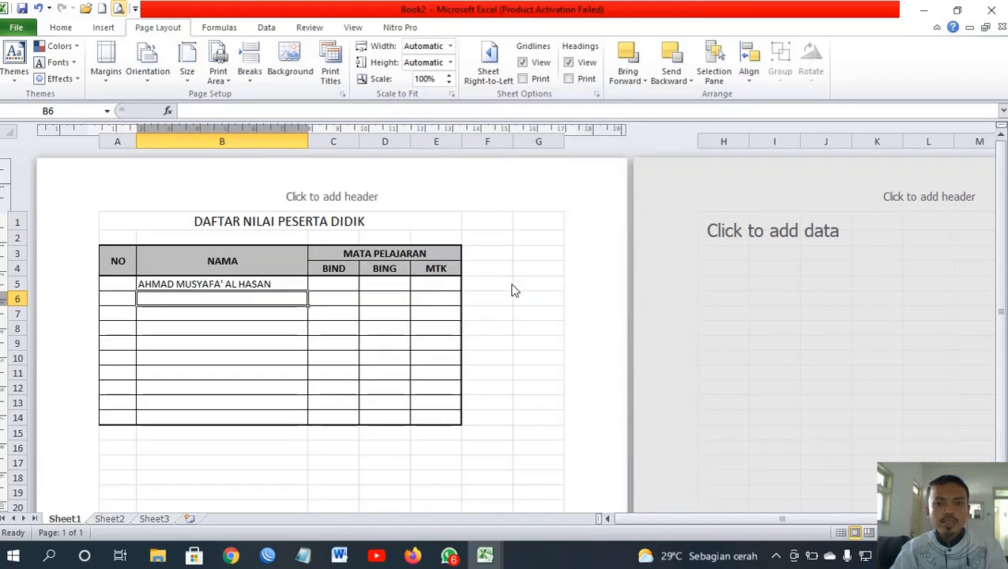
pyautogui.hotkey('ctrl', 'p')
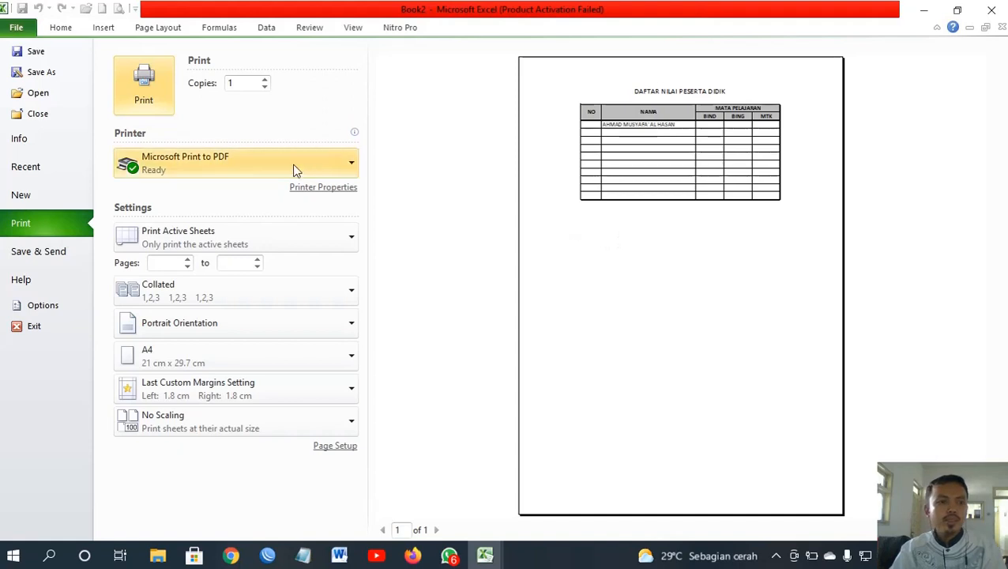
# Step: Leave print preview, glance at File Info, and return to the table's cells in column B
pyautogui.click(62, 26)
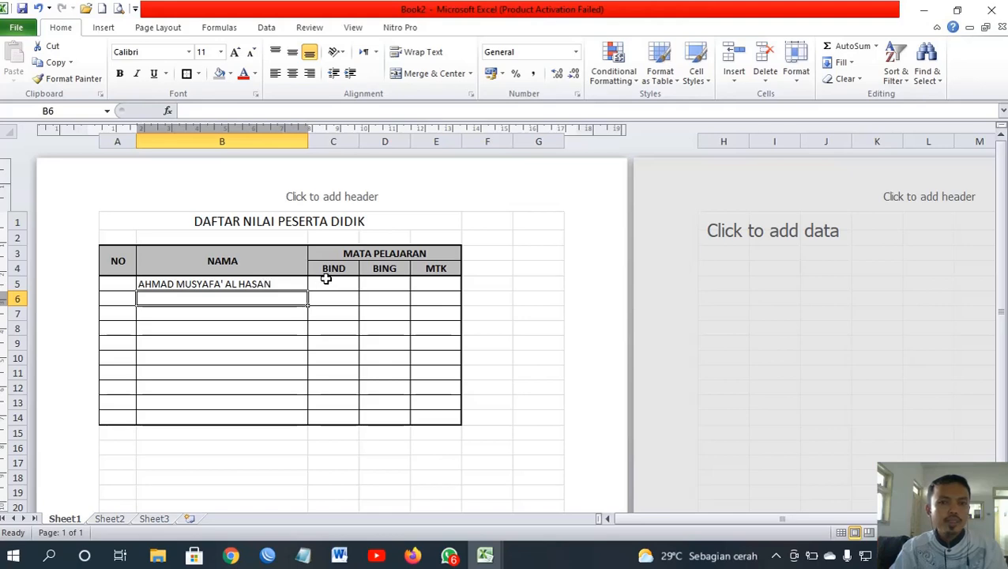
pyautogui.click(244, 312)
pyautogui.click(237, 358)
pyautogui.click(235, 295)
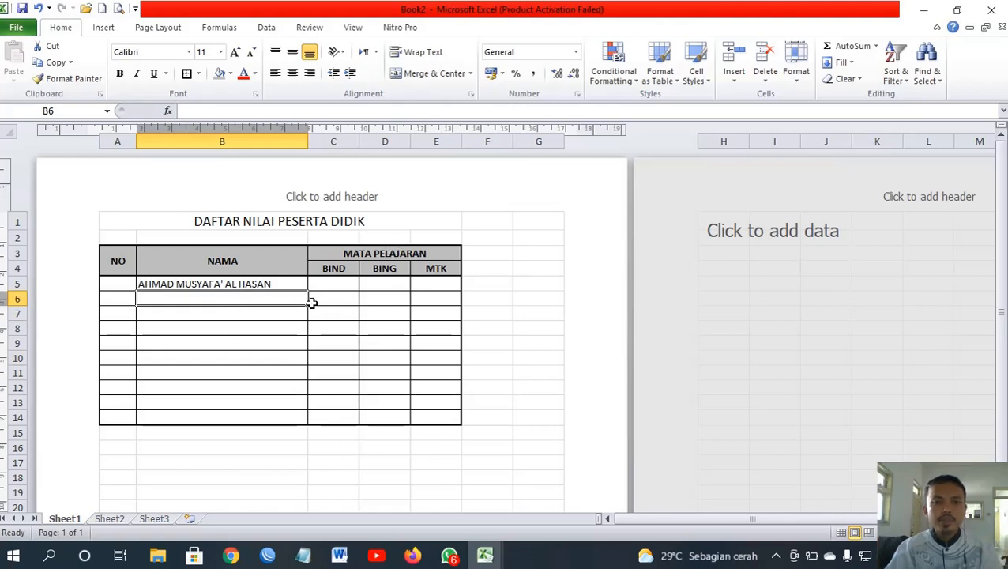
pyautogui.click(19, 30)
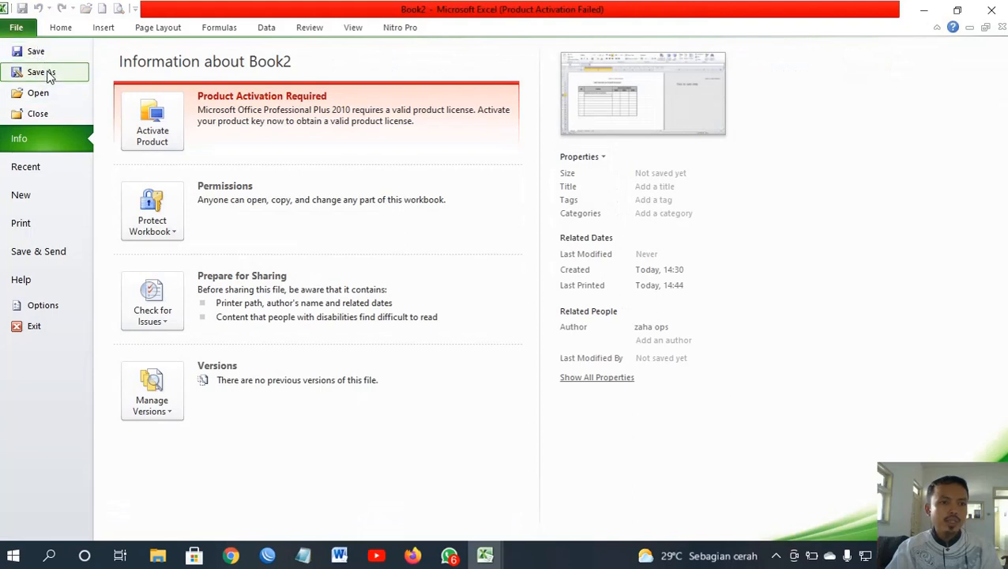
pyautogui.click(62, 27)
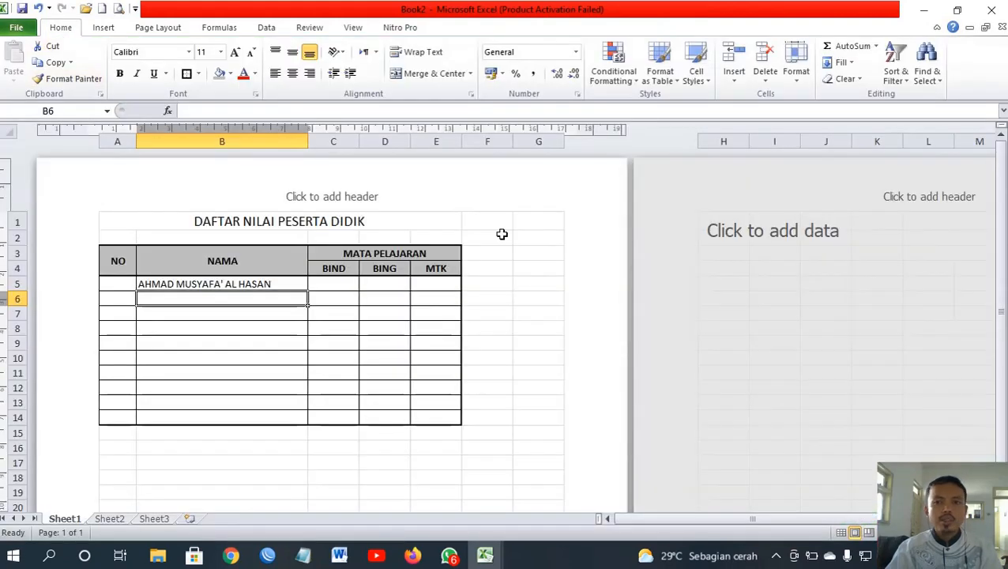
pyautogui.click(349, 286)
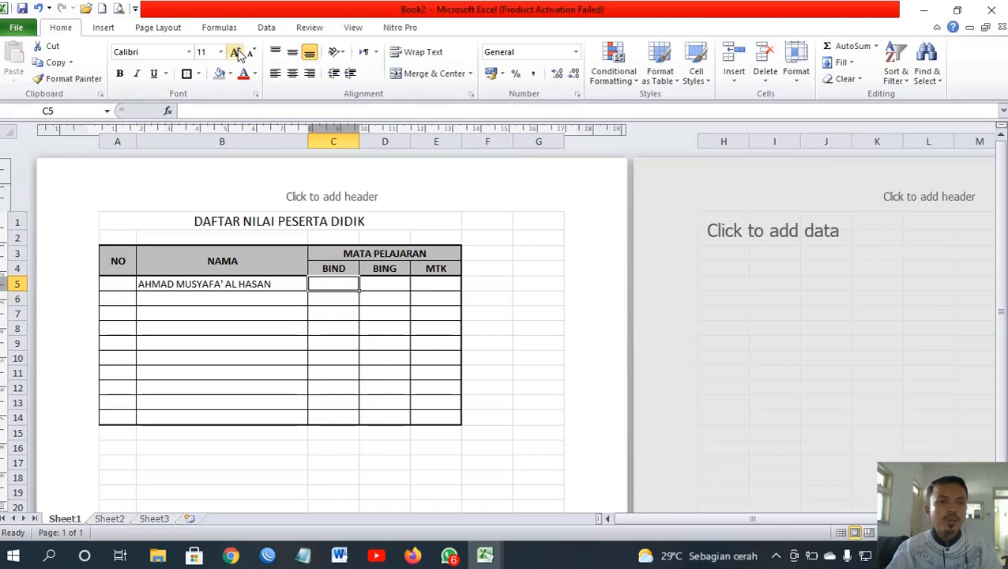
pyautogui.click(233, 309)
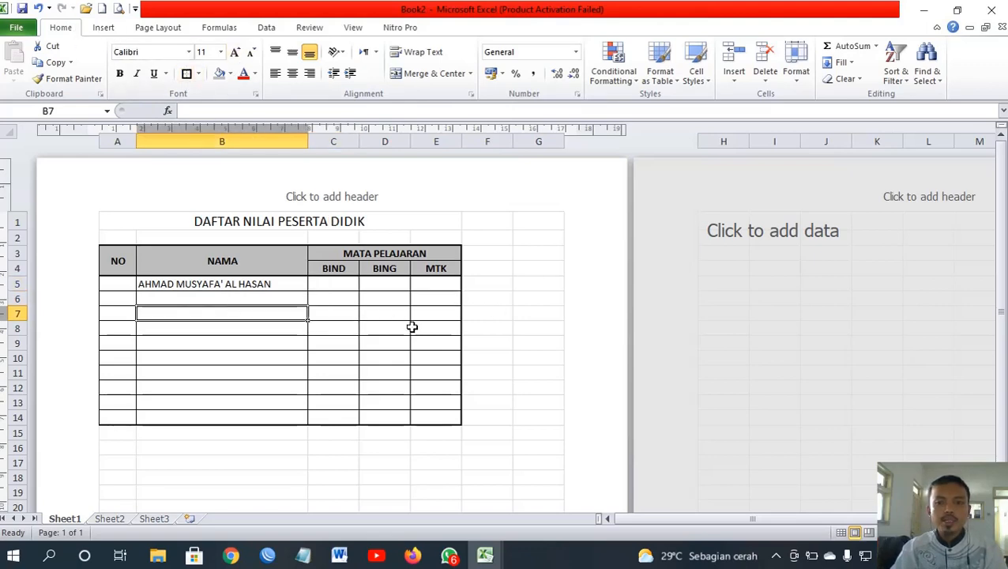
pyautogui.click(276, 347)
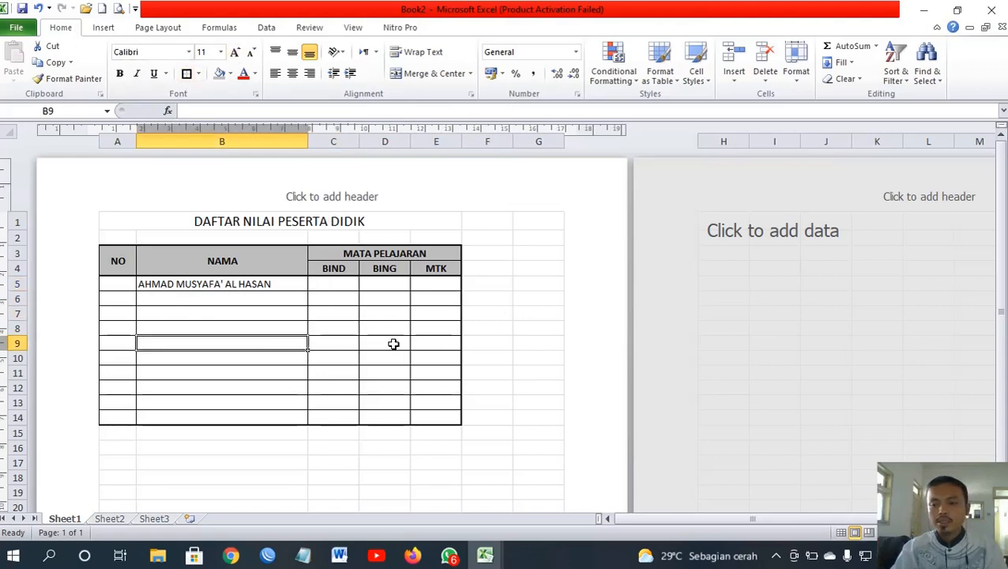
pyautogui.click(223, 311)
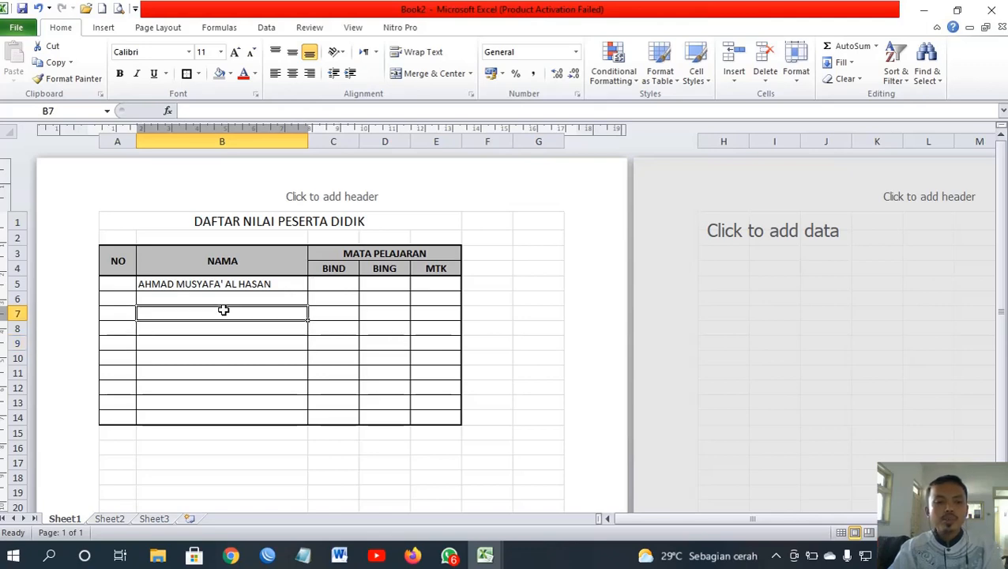
pyautogui.click(255, 356)
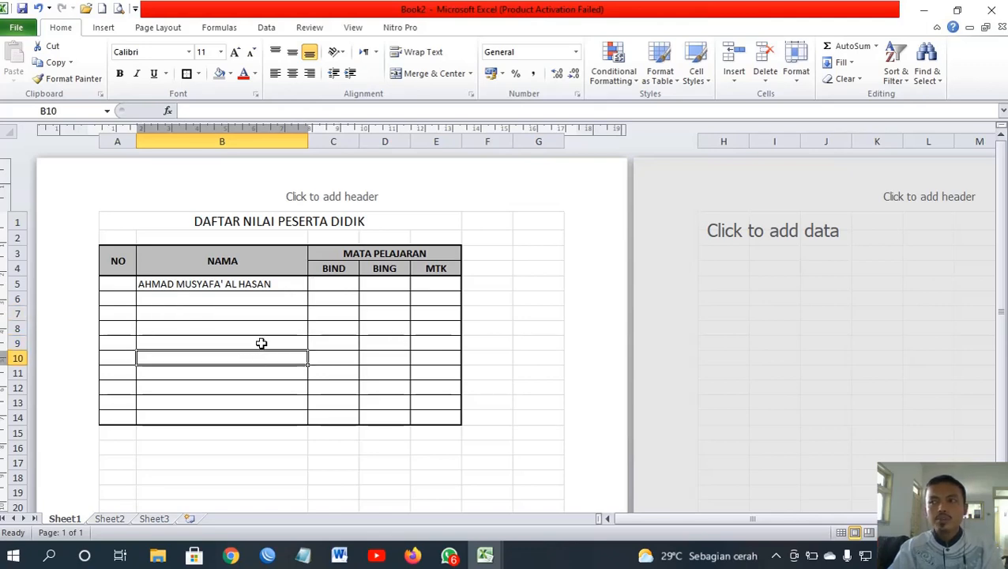
pyautogui.click(272, 324)
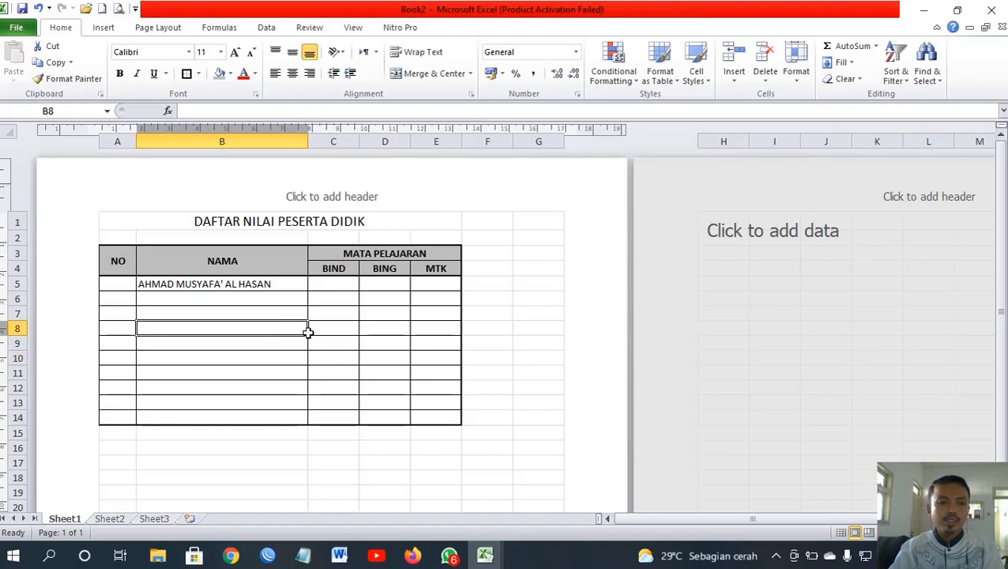